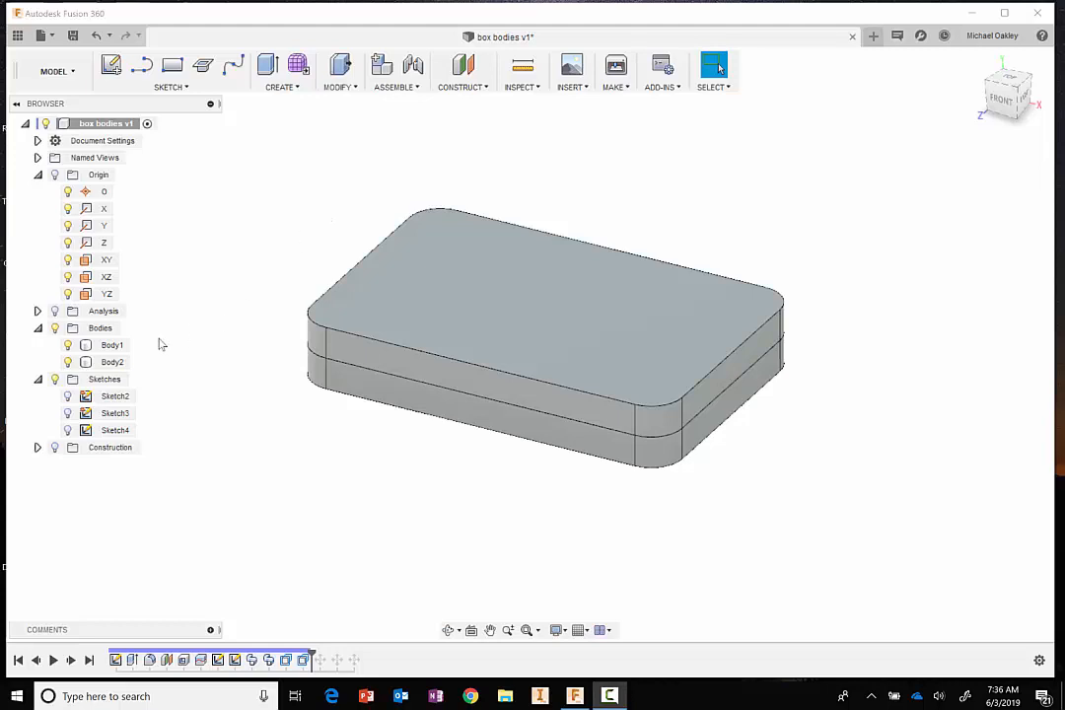
Examine the finished box's lid and base separately by toggling the visibility of Body1 and Body2, ending with both hidden.
left_click(104, 345)
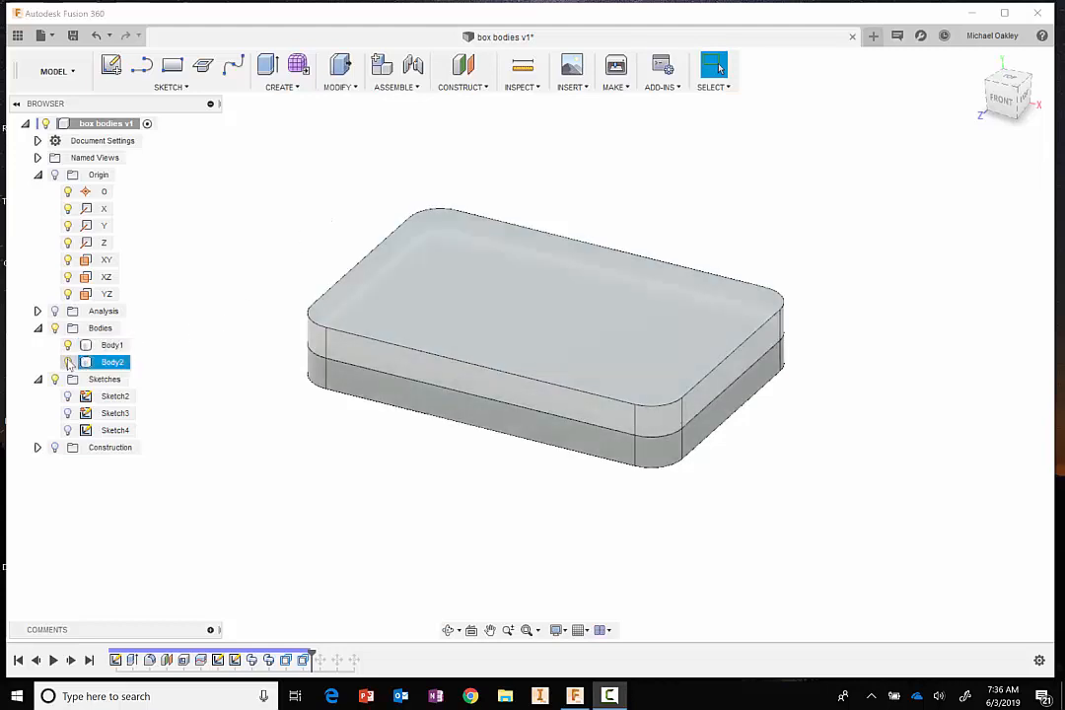
left_click(67, 345)
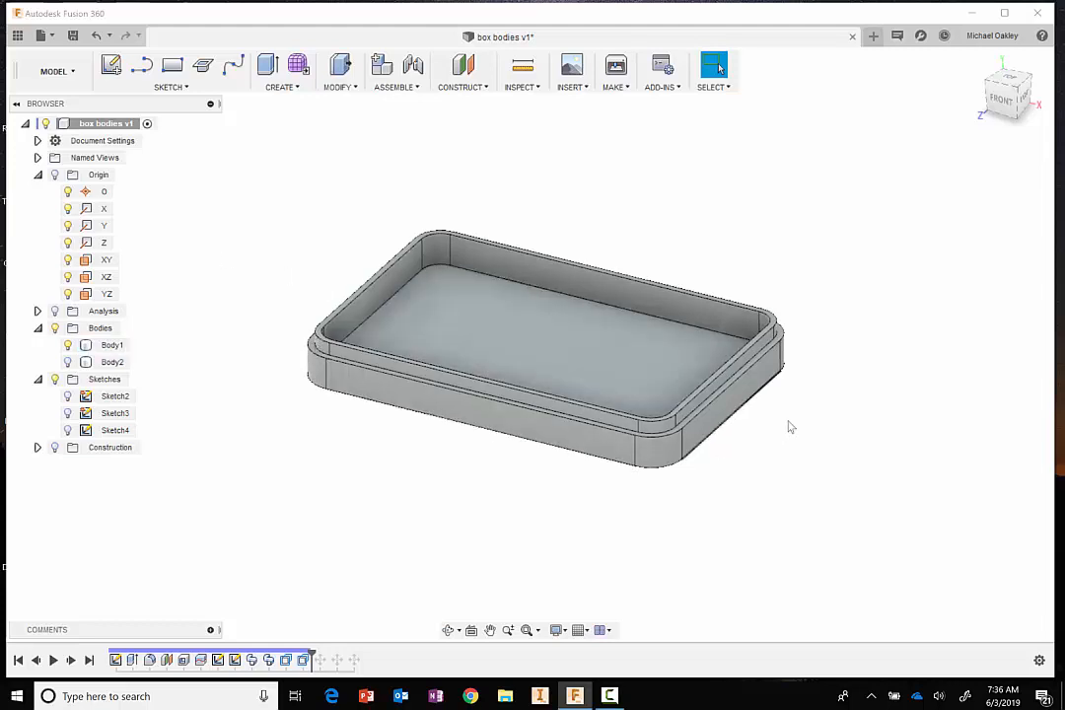
left_click(68, 347)
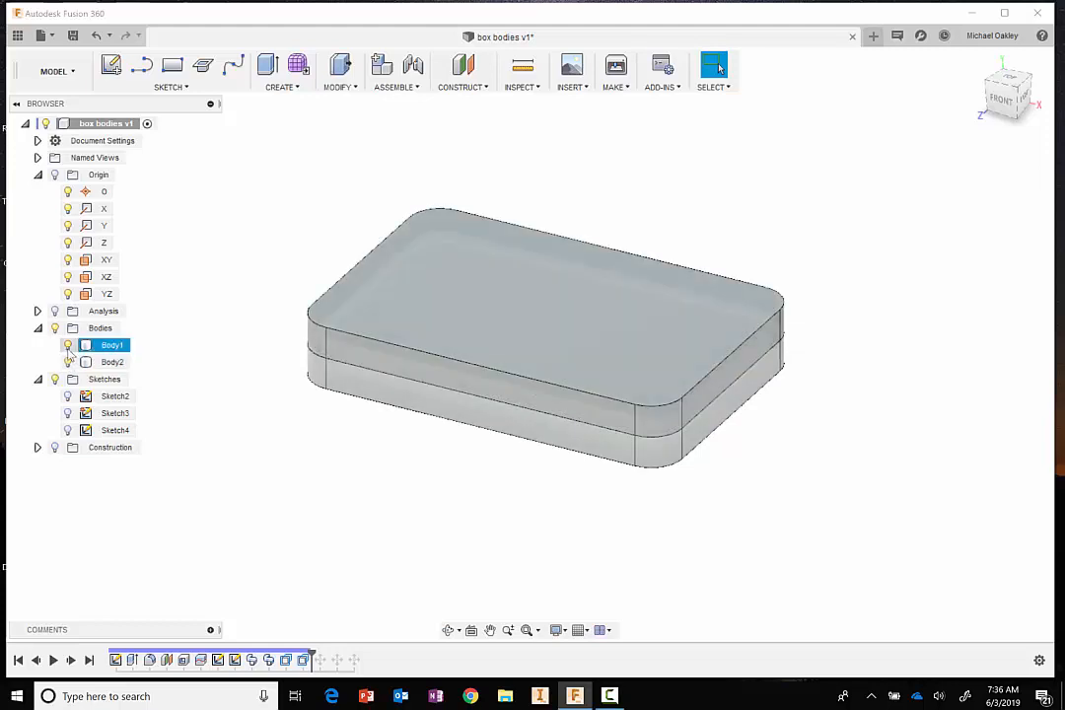
left_click(68, 347)
middle_click_drag(492, 407, 409, 332, "shift")
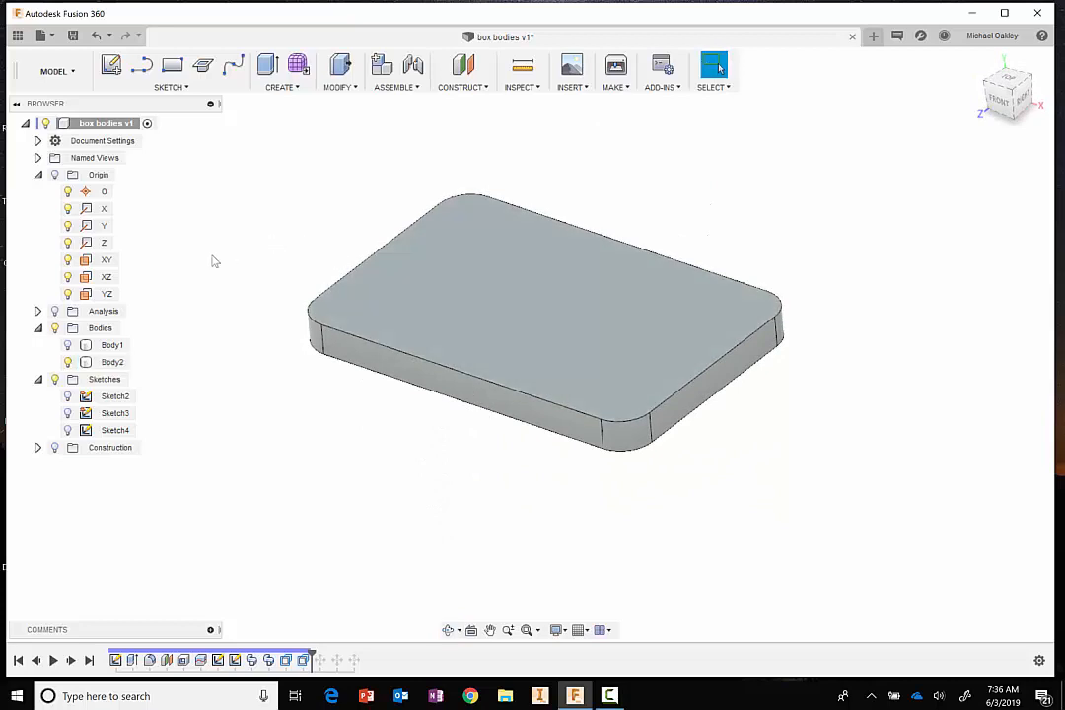
left_click(70, 362)
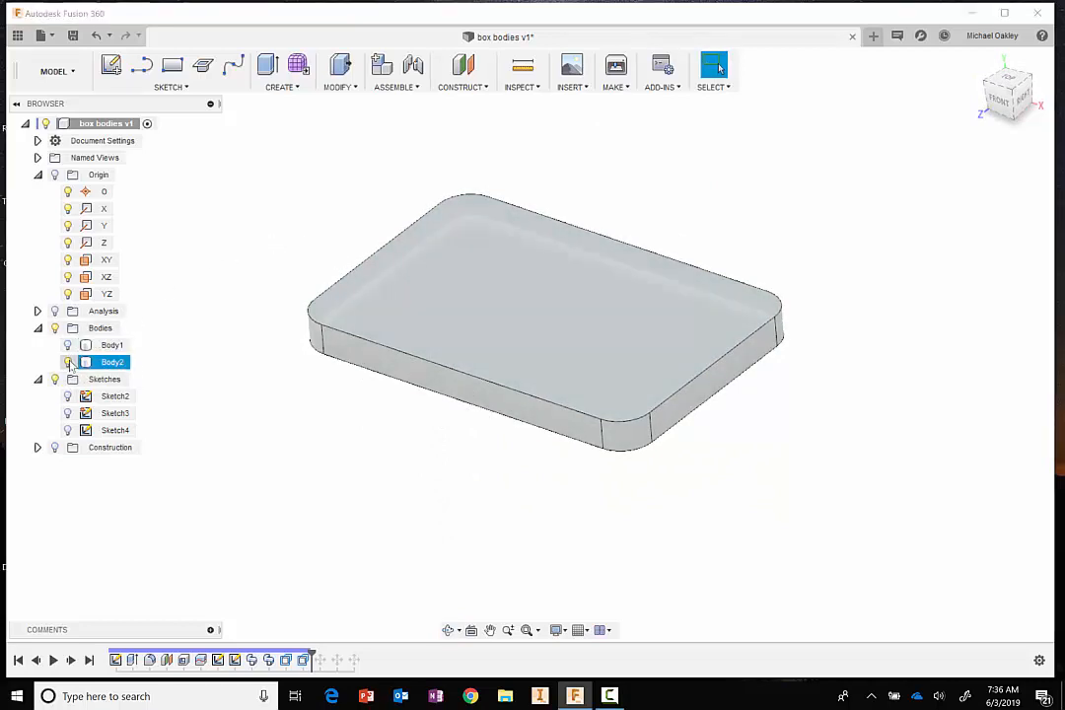
left_click(67, 362)
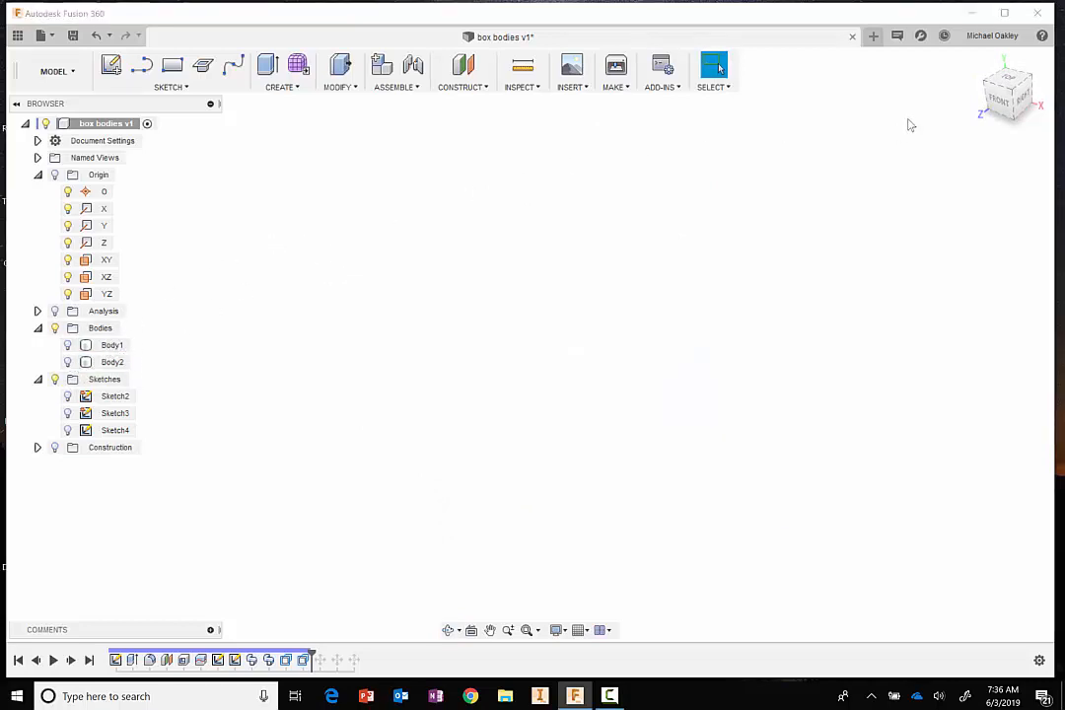
Create a new design and start a sketch on the horizontal origin plane.
left_click(873, 35)
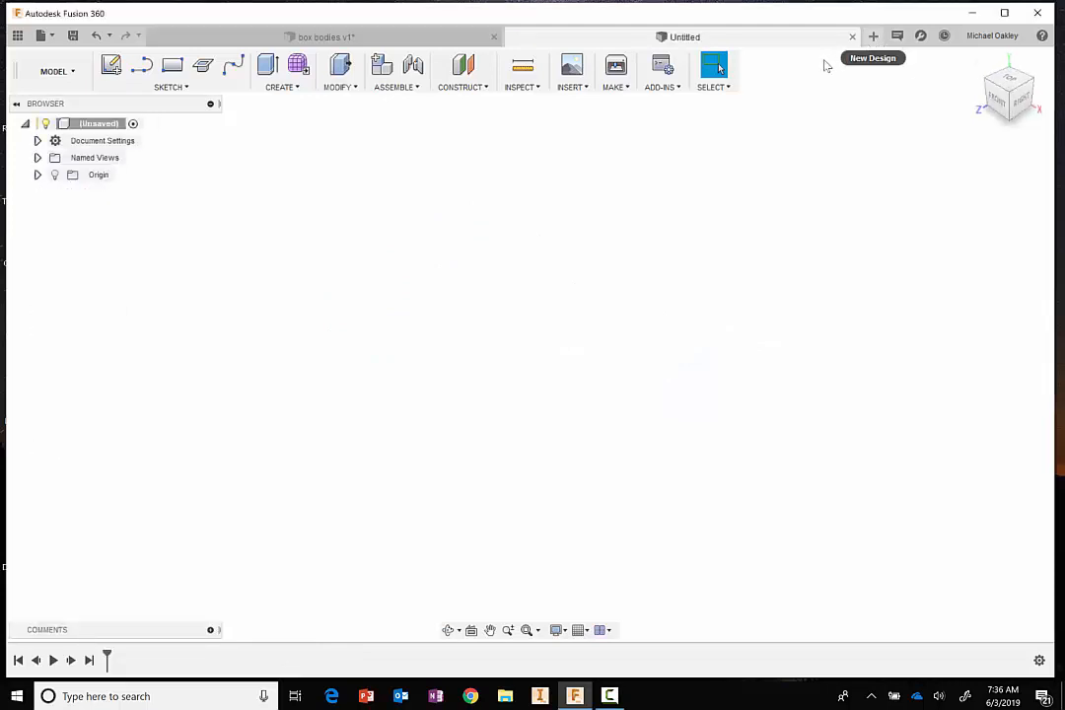
left_click(111, 65)
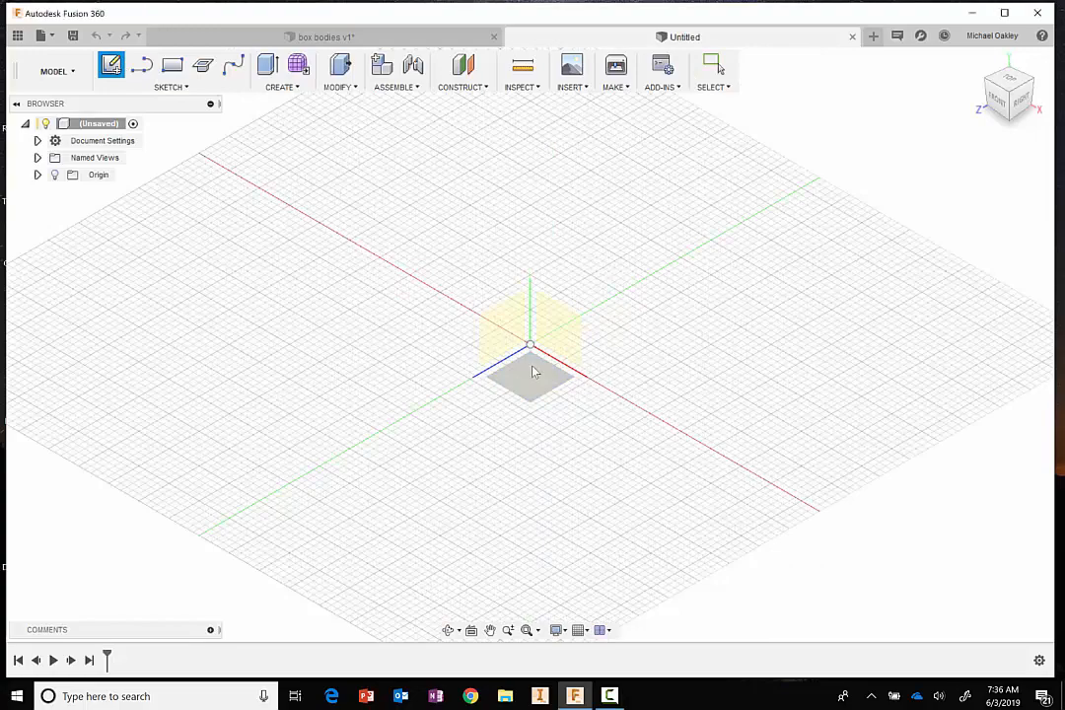
left_click(534, 368)
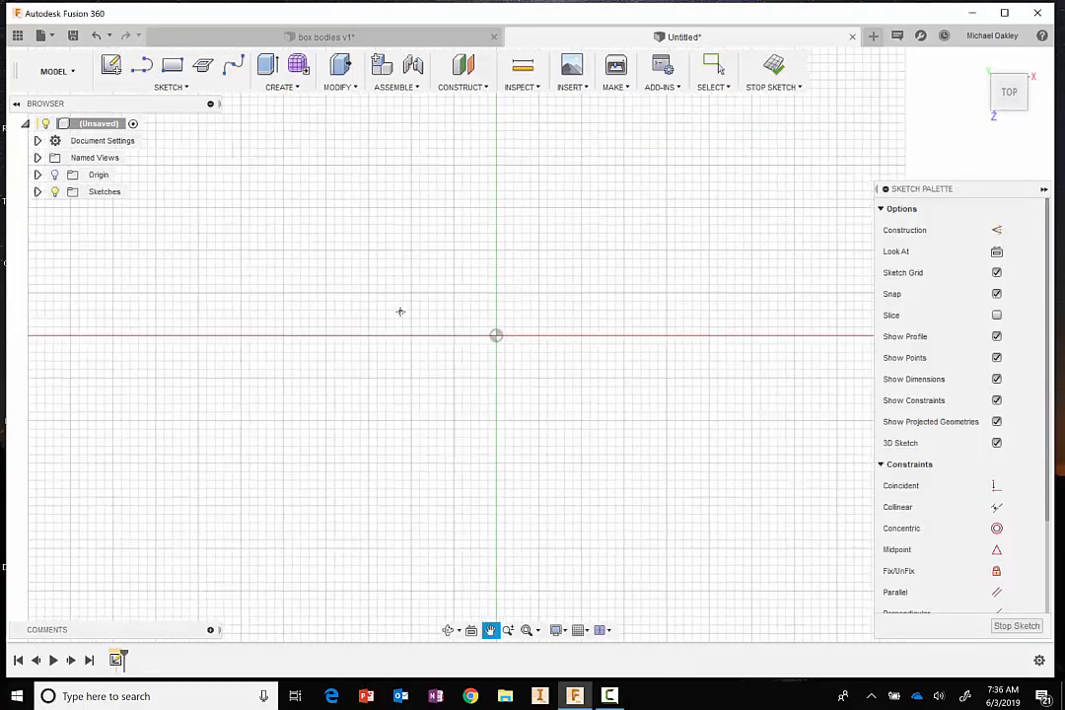
Sketch a center rectangle at the origin, 4 in high and 6 in wide, and finish the sketch.
left_click(170, 87)
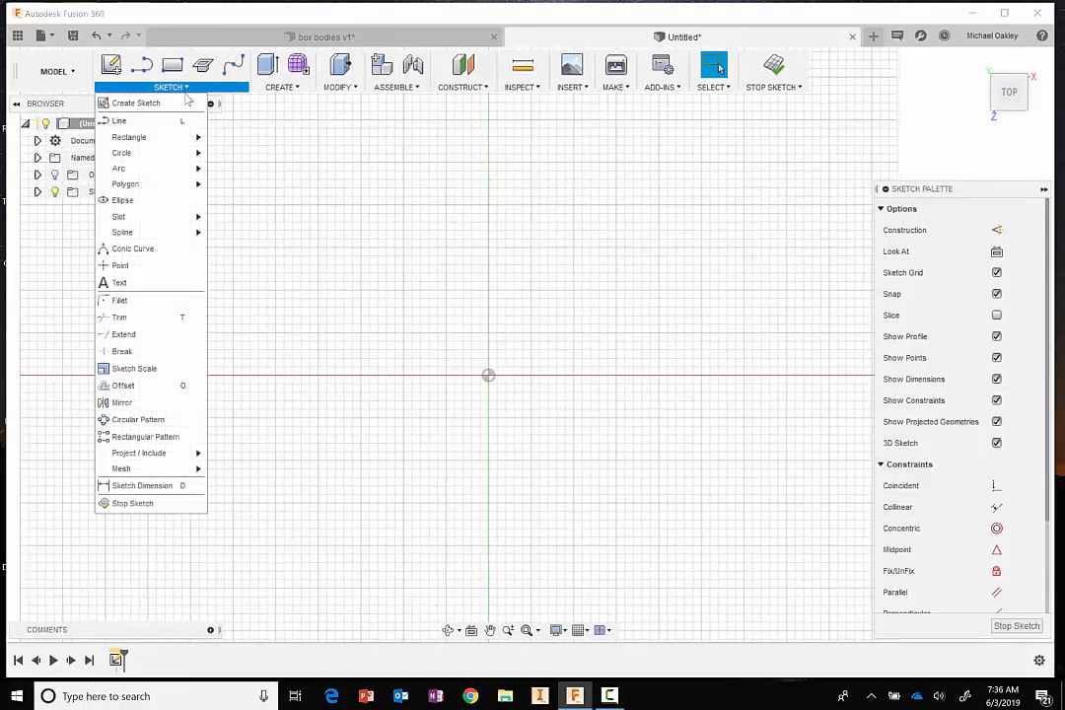
mouse_move(182, 138)
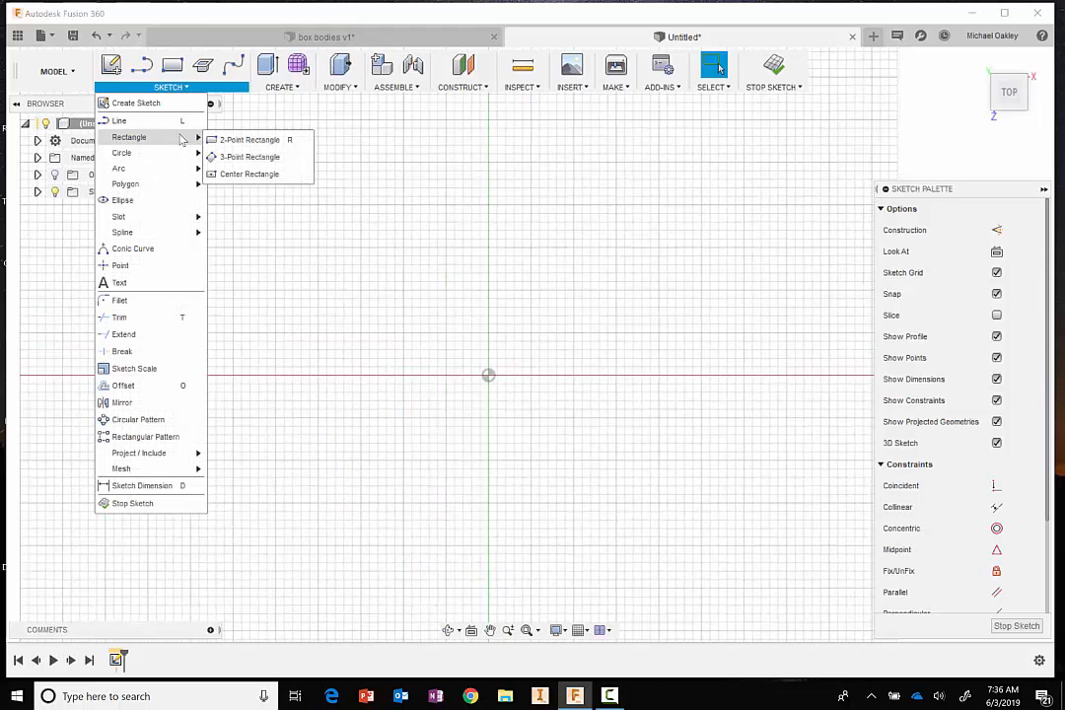
left_click(247, 173)
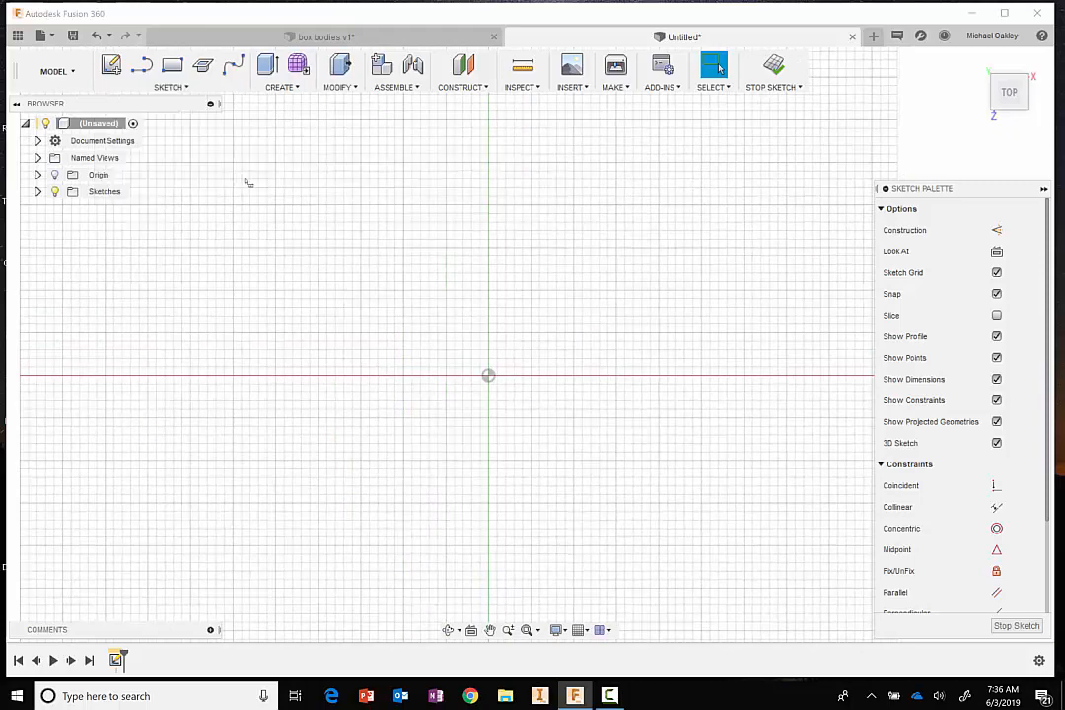
left_click(489, 378)
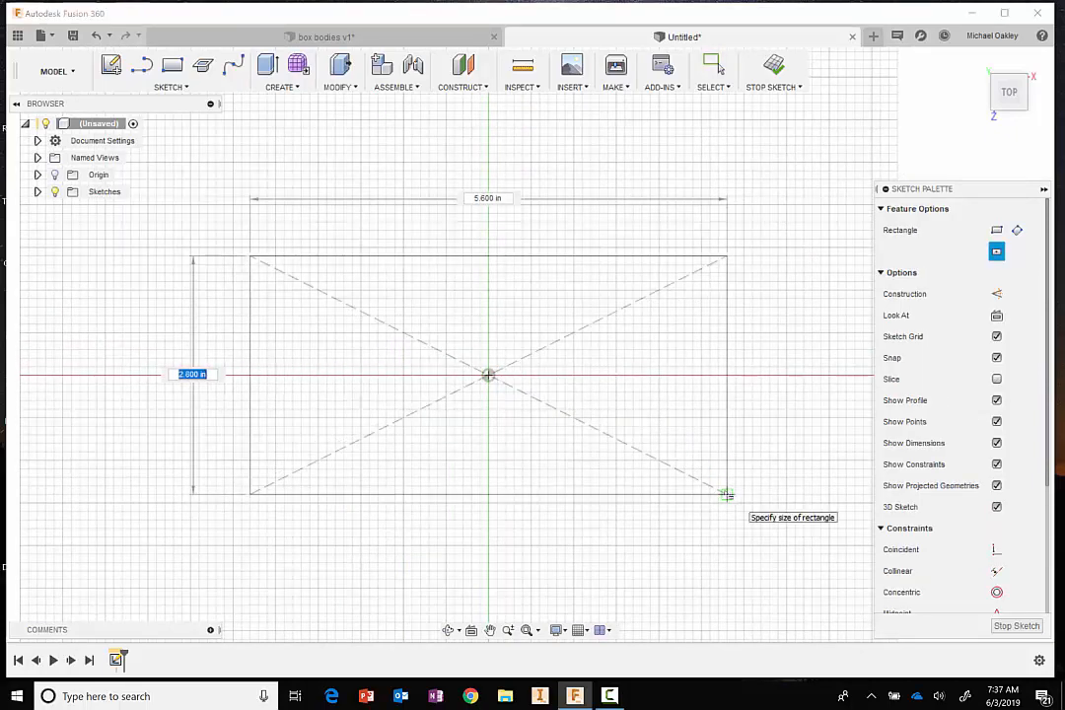
type("4")
key("Tab")
type("6")
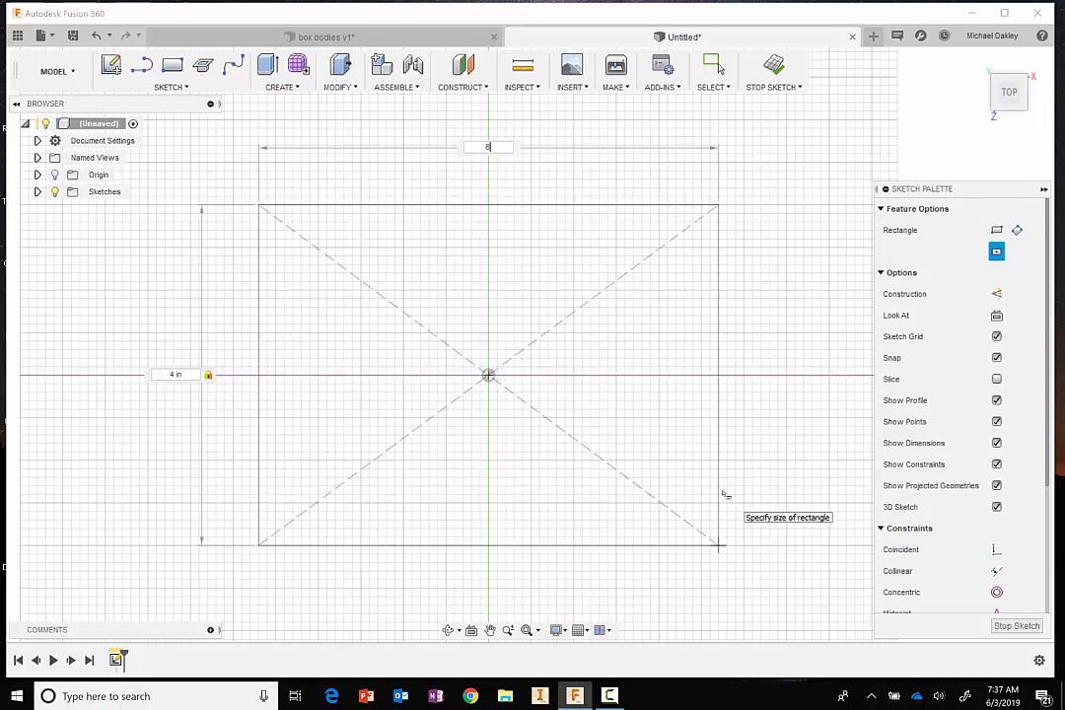
key("Tab")
key("Return")
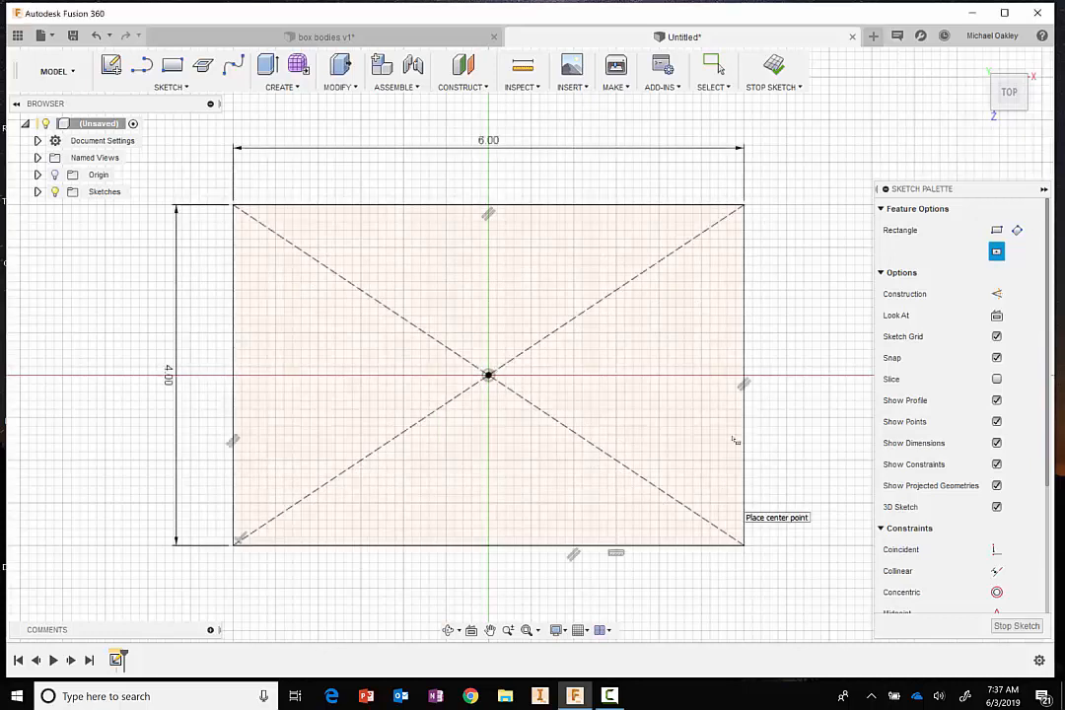
left_click(774, 71)
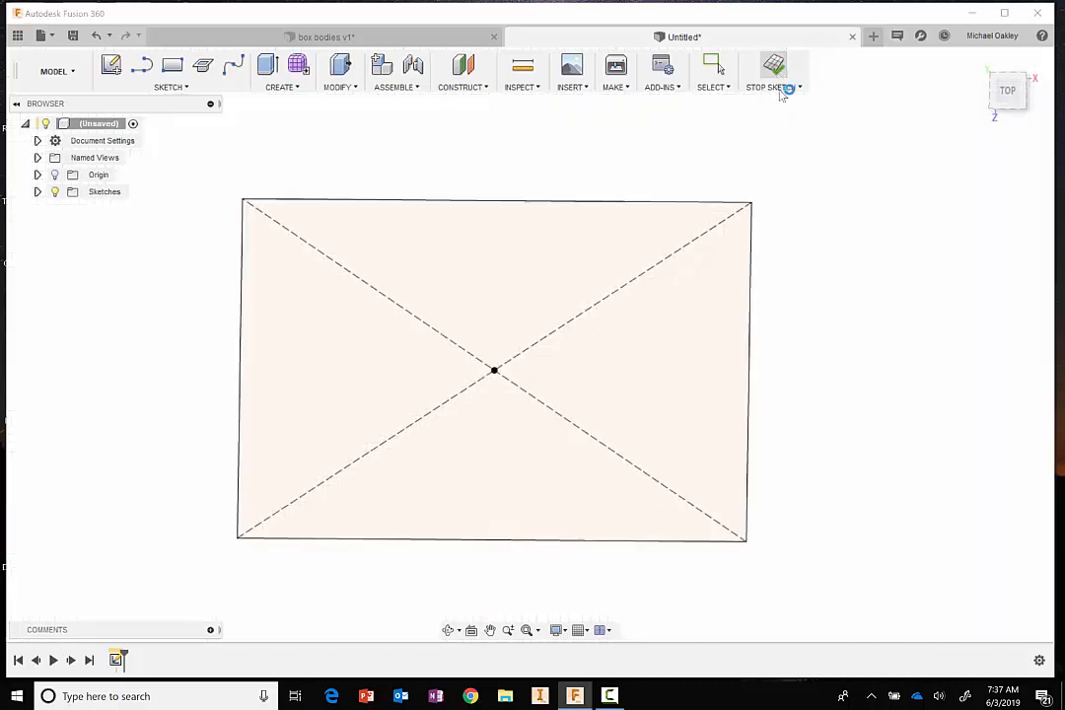
Extrude the rectangular profile upward 1 in as a new body using Press Pull.
middle_click_drag(640, 207, 646, 228)
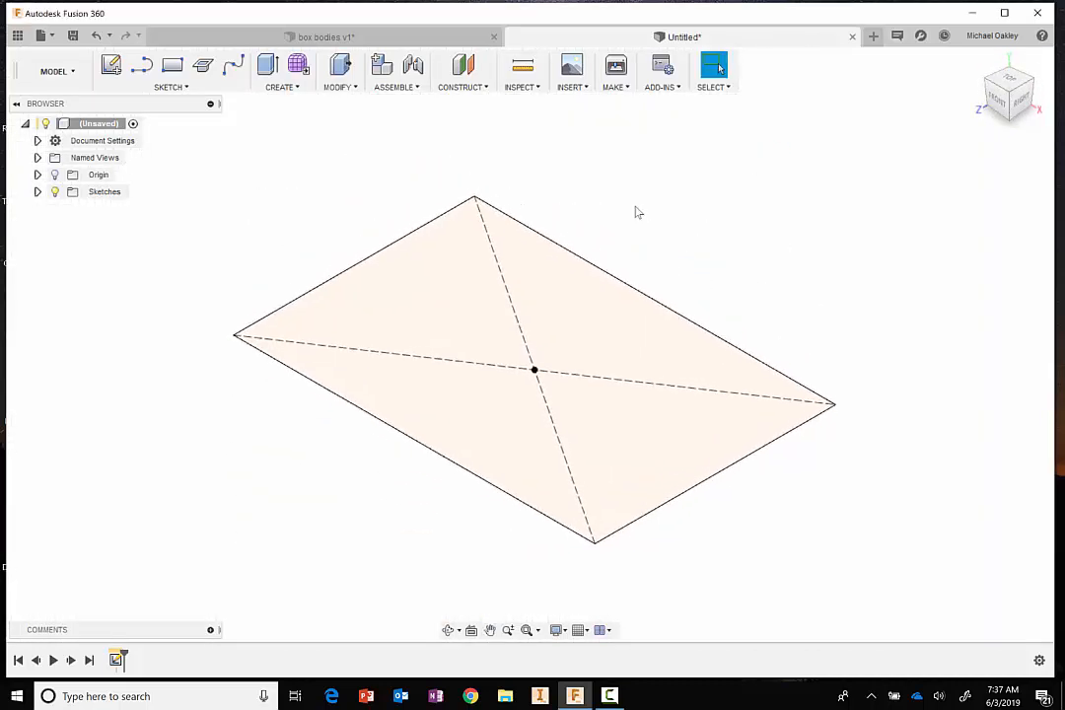
right_click(628, 185)
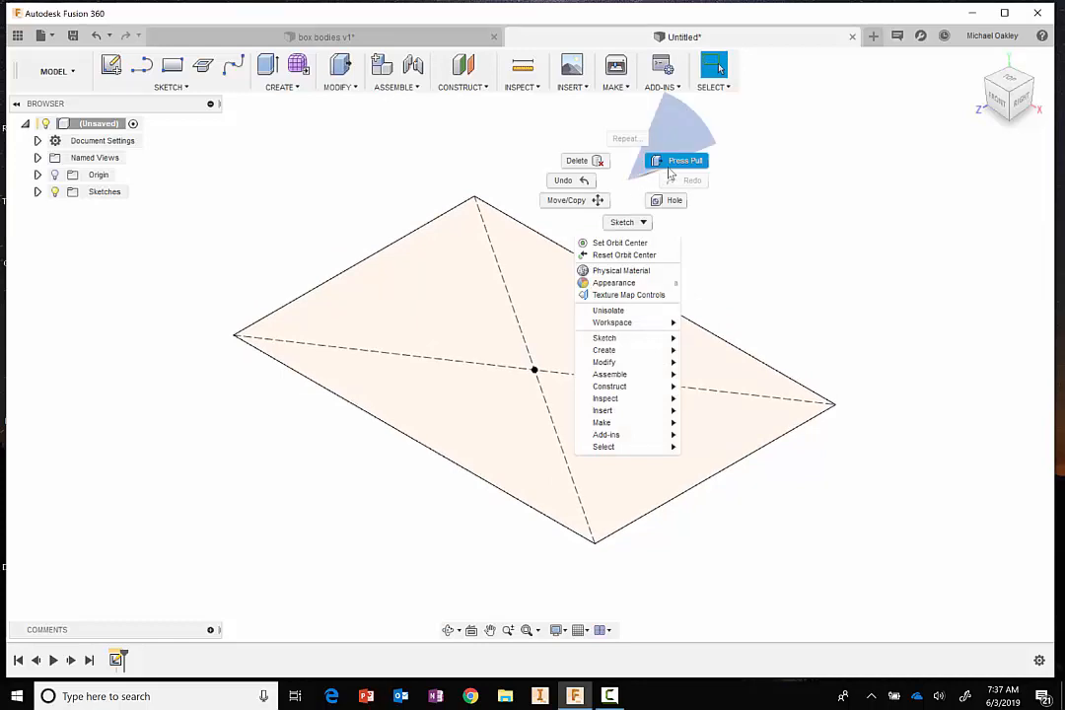
left_click(669, 162)
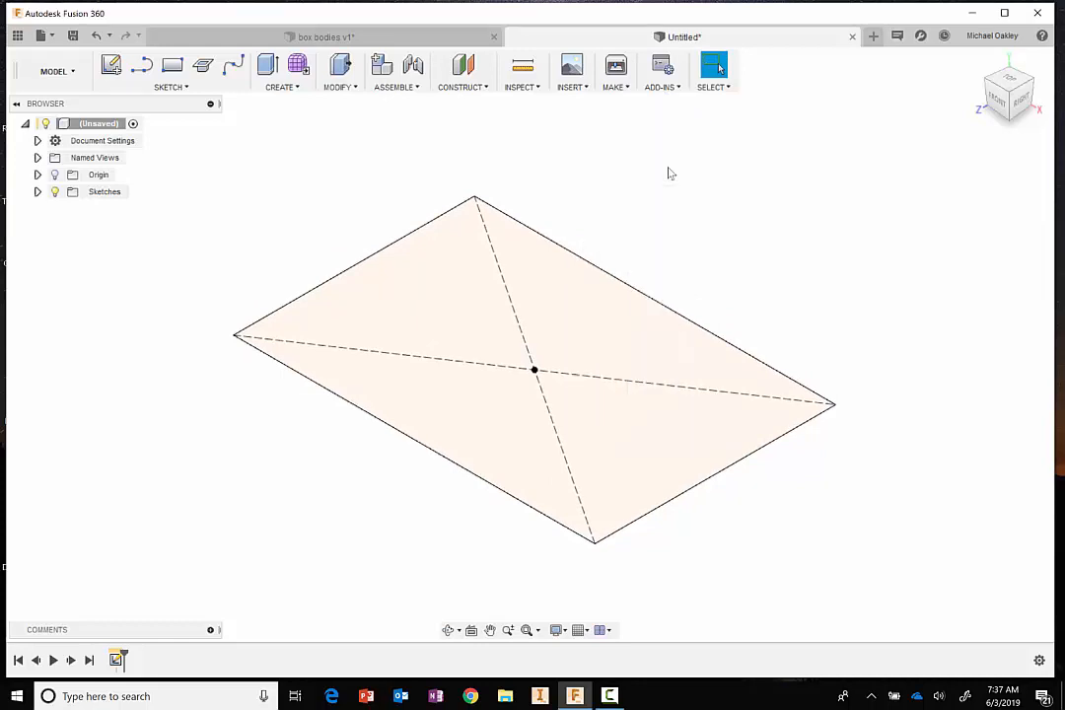
left_click(559, 309)
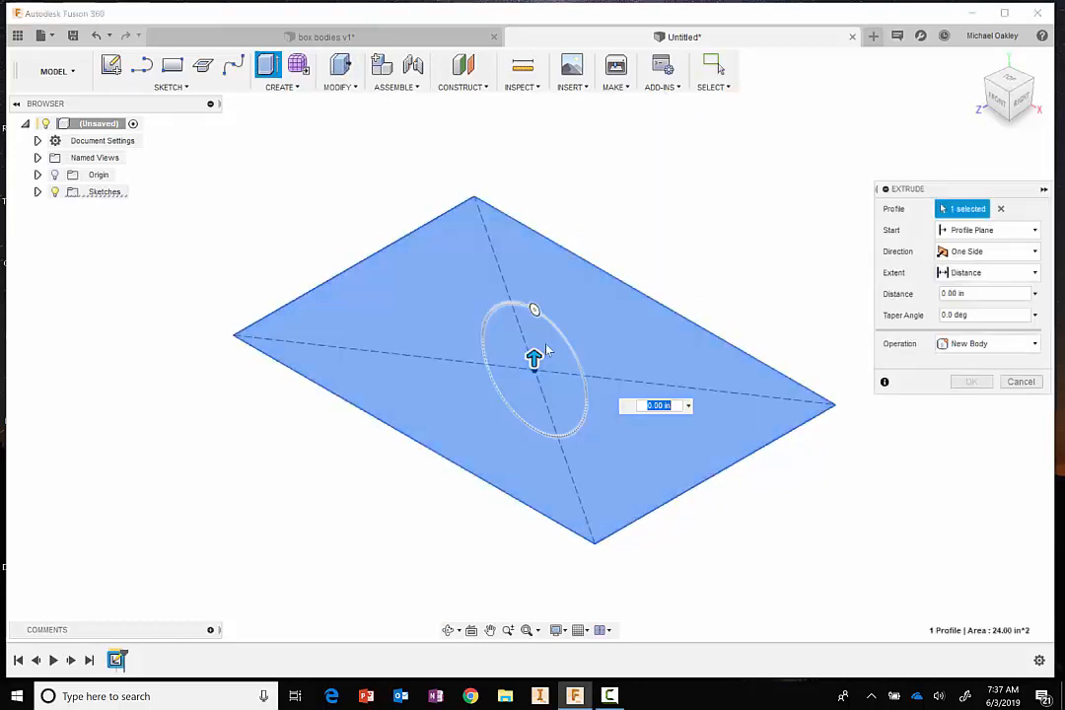
type("1")
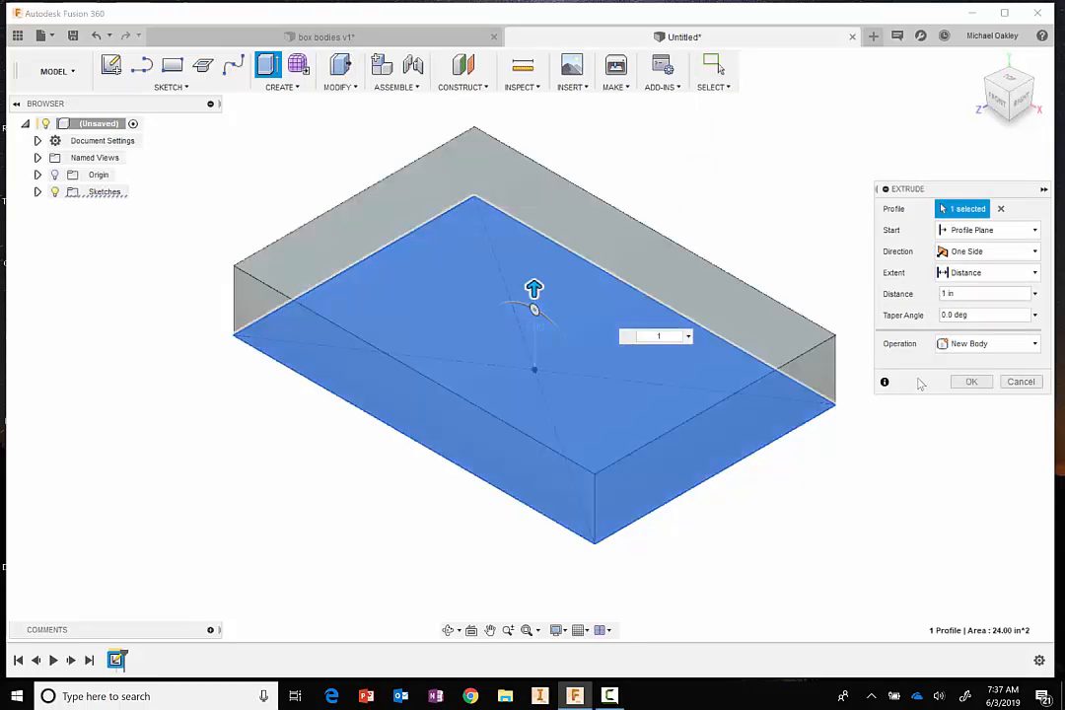
left_click(966, 382)
Create an offset construction plane at -0.5 in from the block's top face.
mouse_move(682, 145)
middle_mouse_down()
mouse_move(641, 161)
mouse_move(663, 174)
mouse_move(669, 163)
middle_mouse_up()
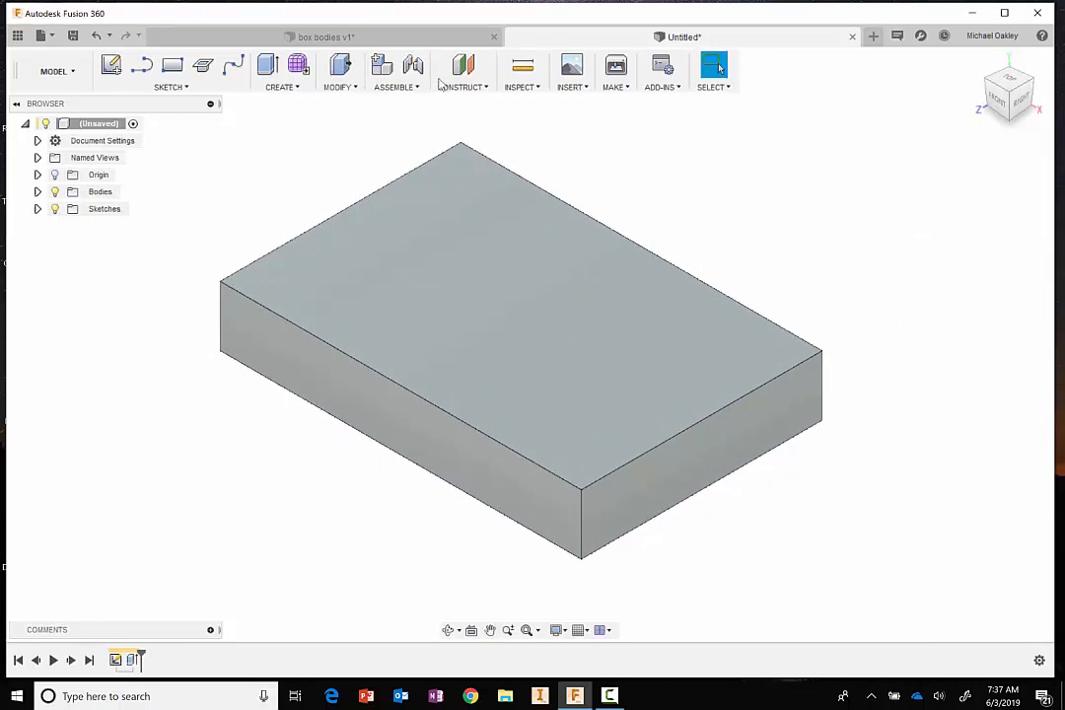
left_click(483, 86)
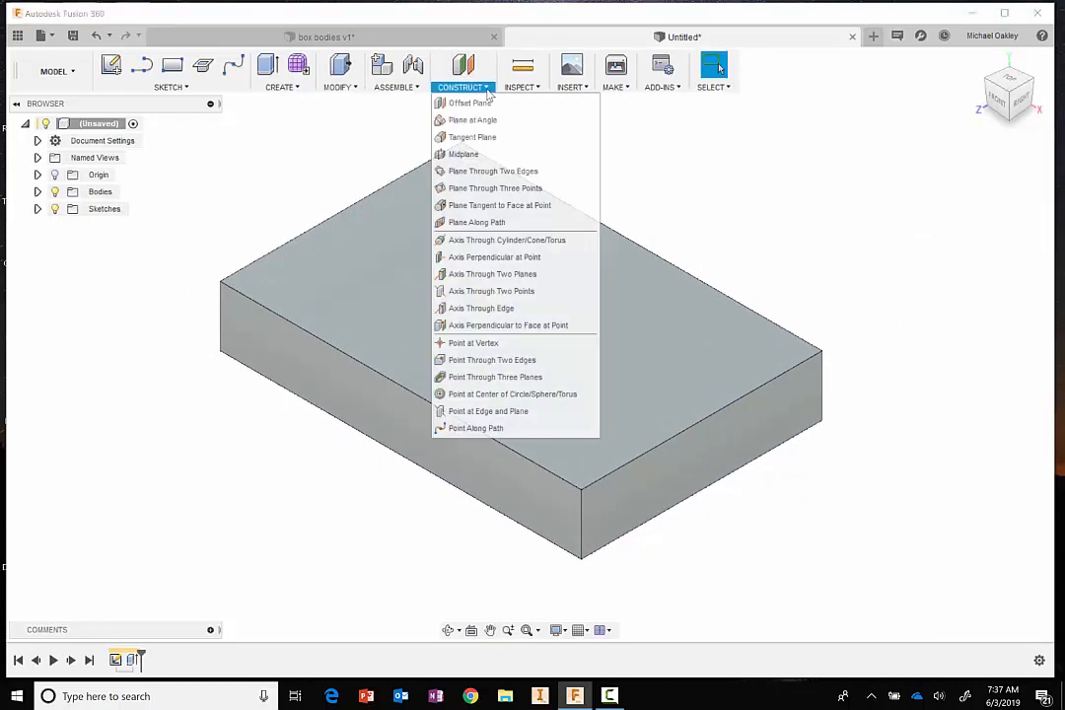
left_click(471, 104)
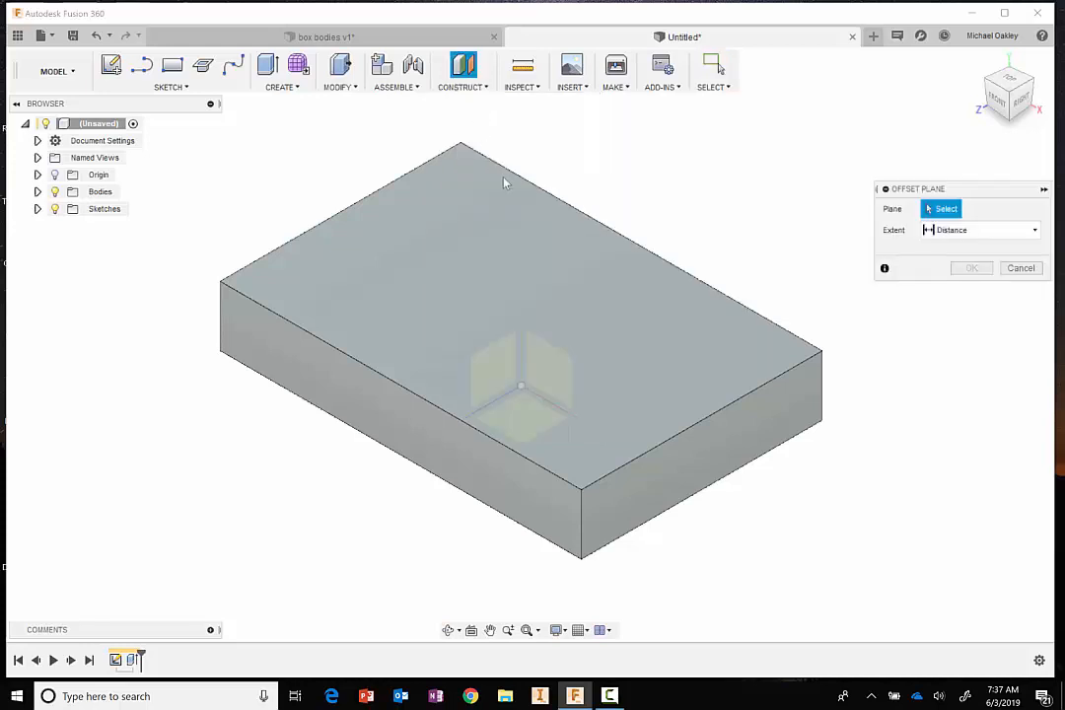
left_click(532, 298)
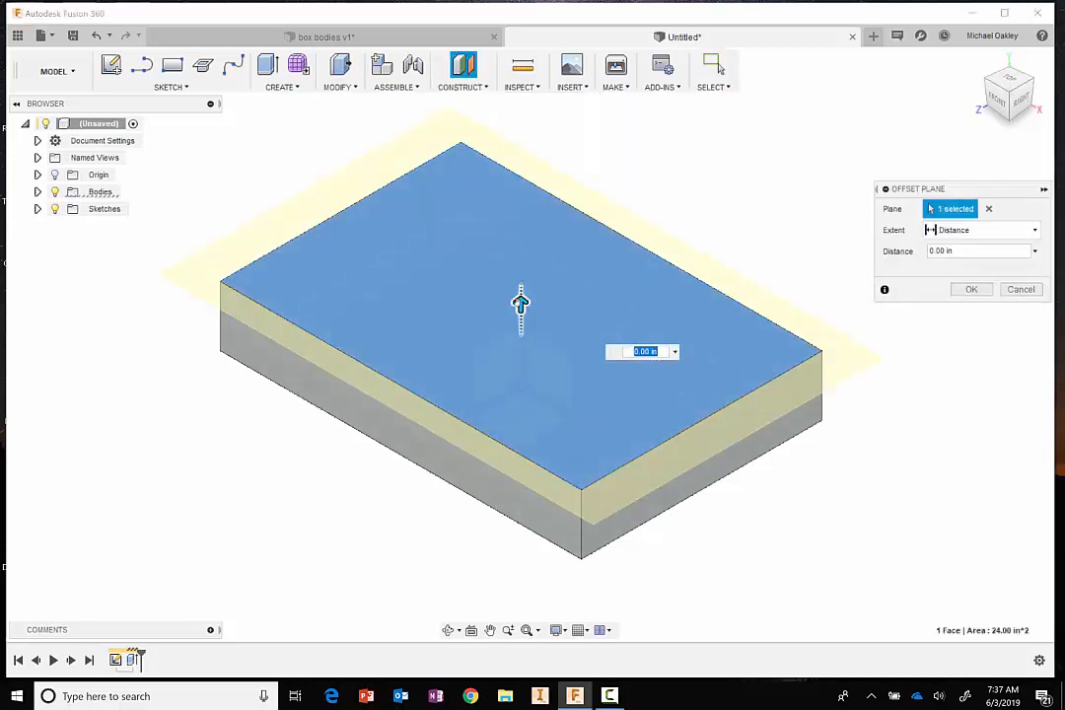
left_click_drag(522, 301, 509, 338)
type("-")
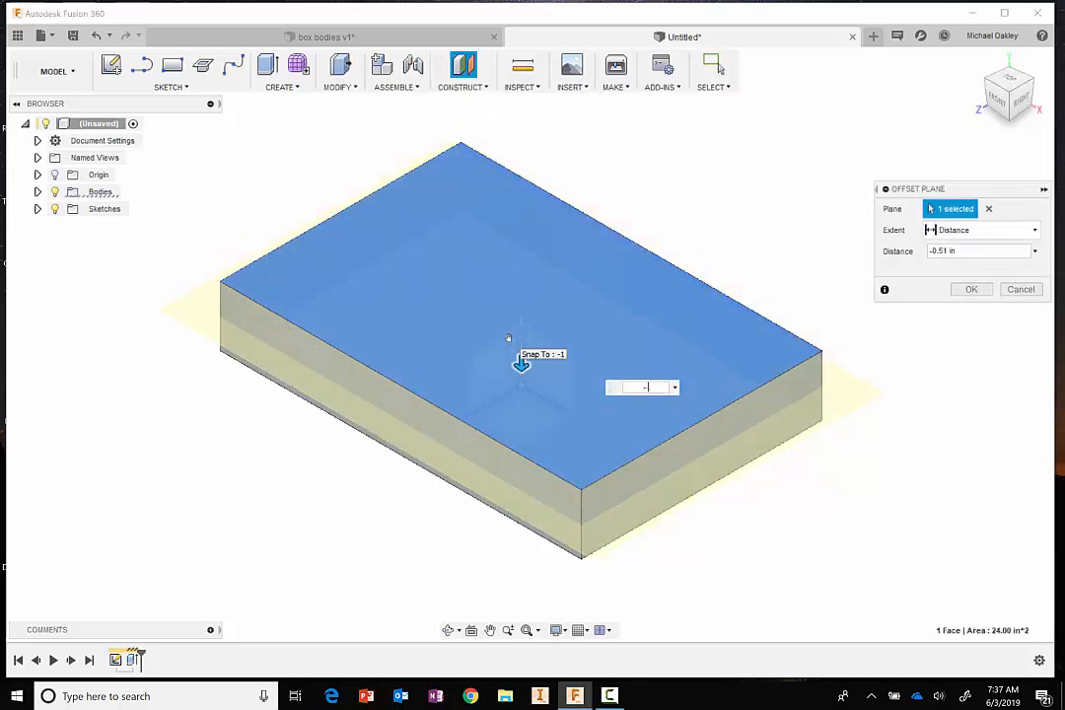
type(".5")
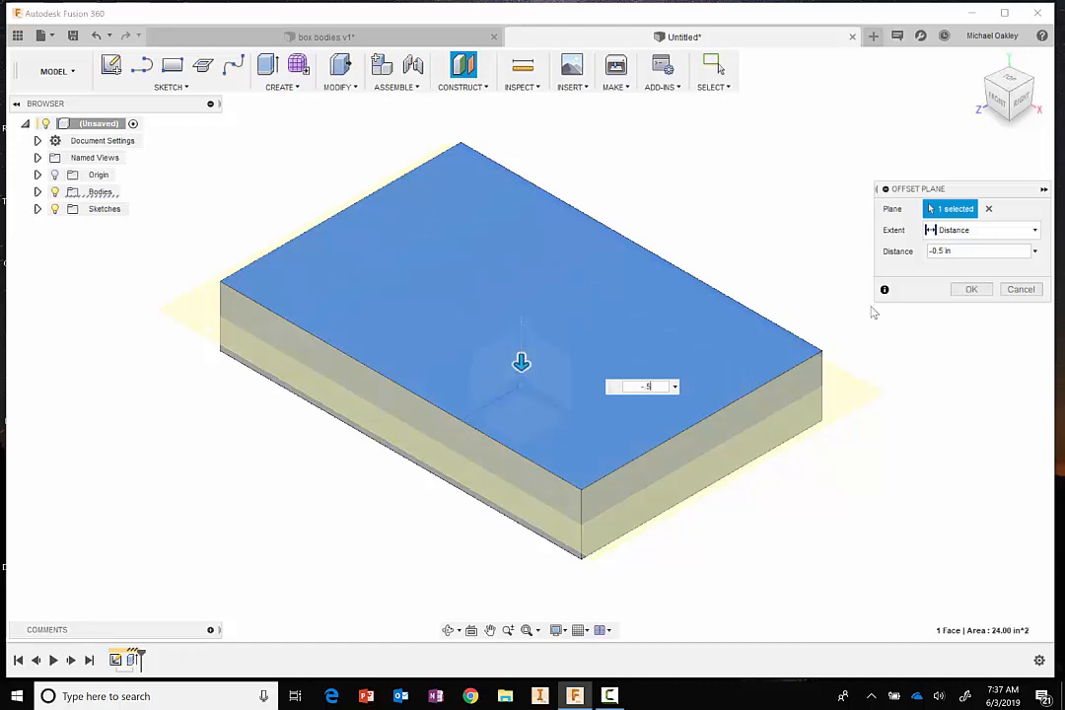
left_click(971, 289)
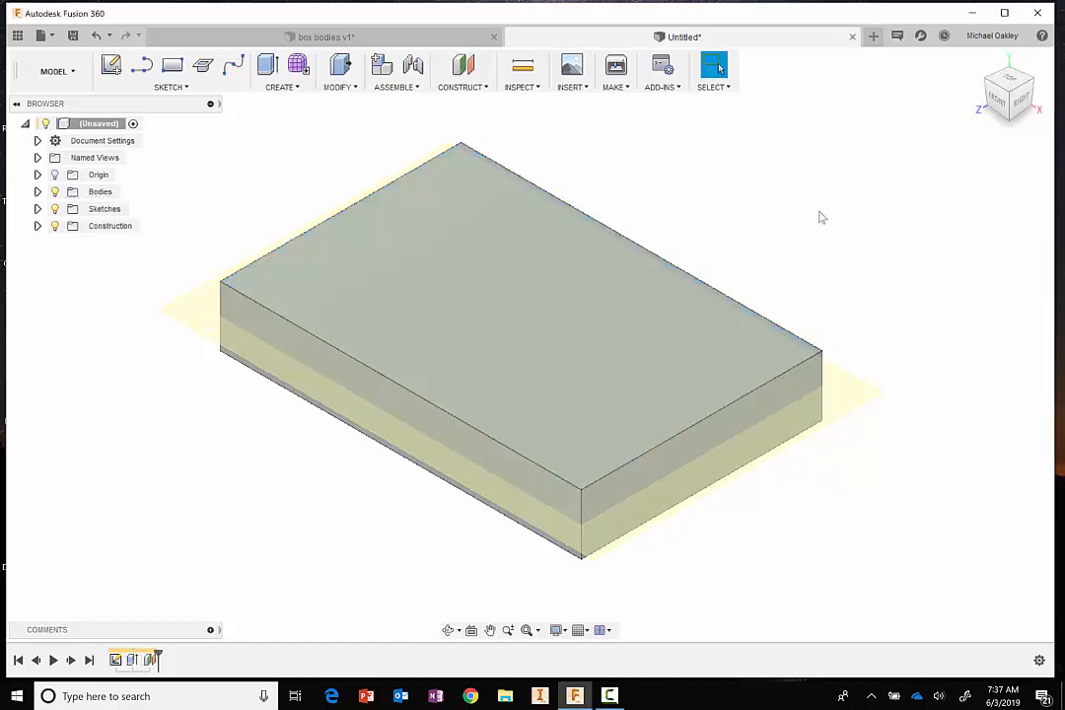
Fillet the block's four vertical corner edges with a constant radius of 0.5 in.
mouse_move(821, 217)
middle_mouse_down("shift")
mouse_move(837, 186)
mouse_move(834, 213)
middle_mouse_up("shift")
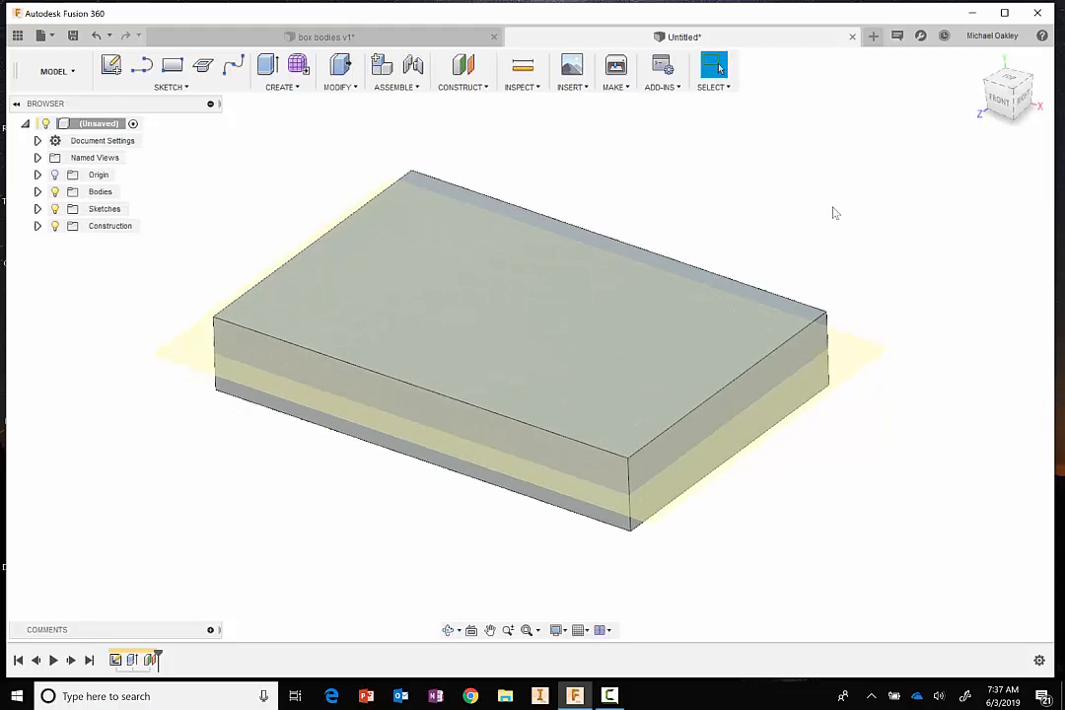
right_click(834, 213)
left_click(884, 185)
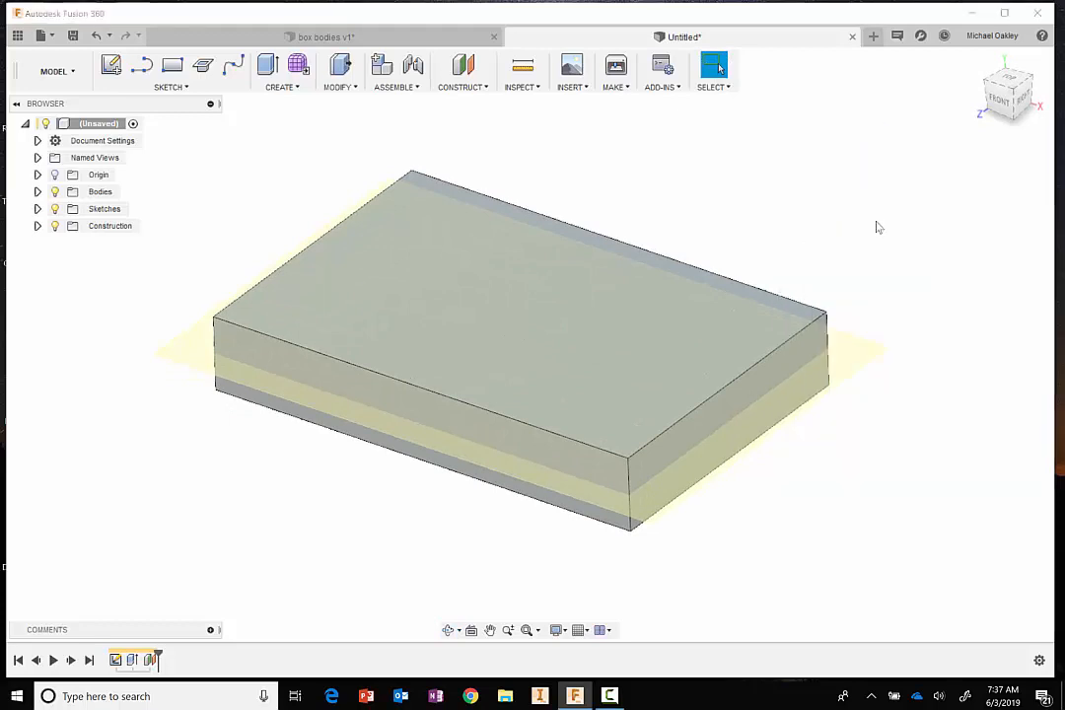
left_click(828, 331)
left_click(632, 481)
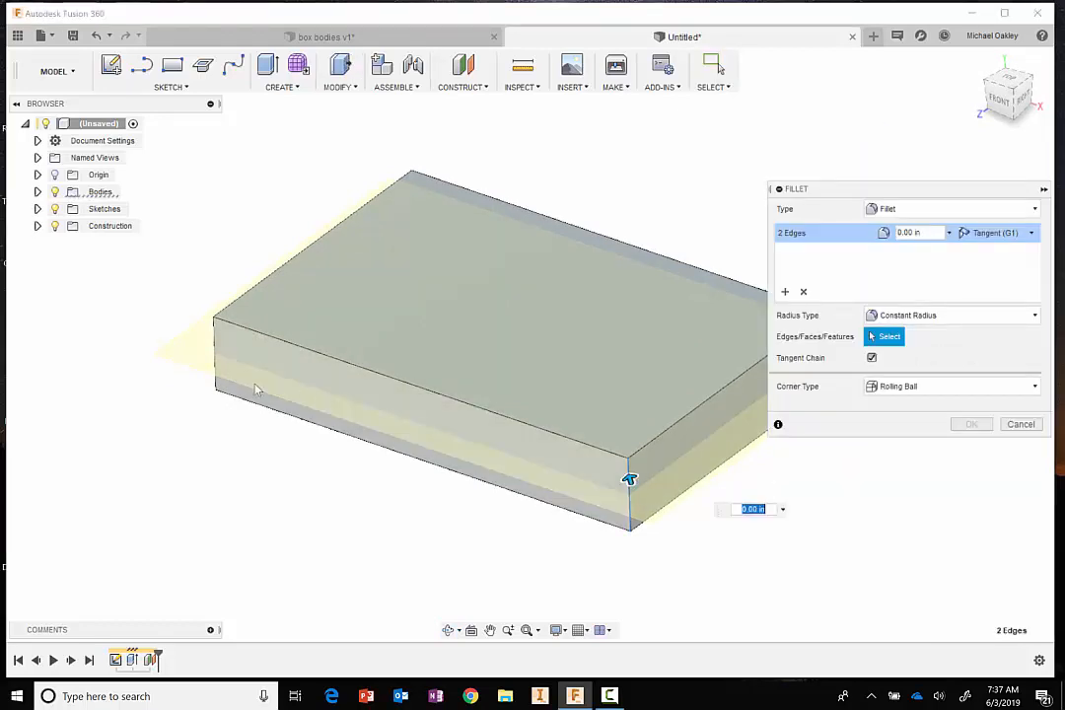
left_click(217, 350)
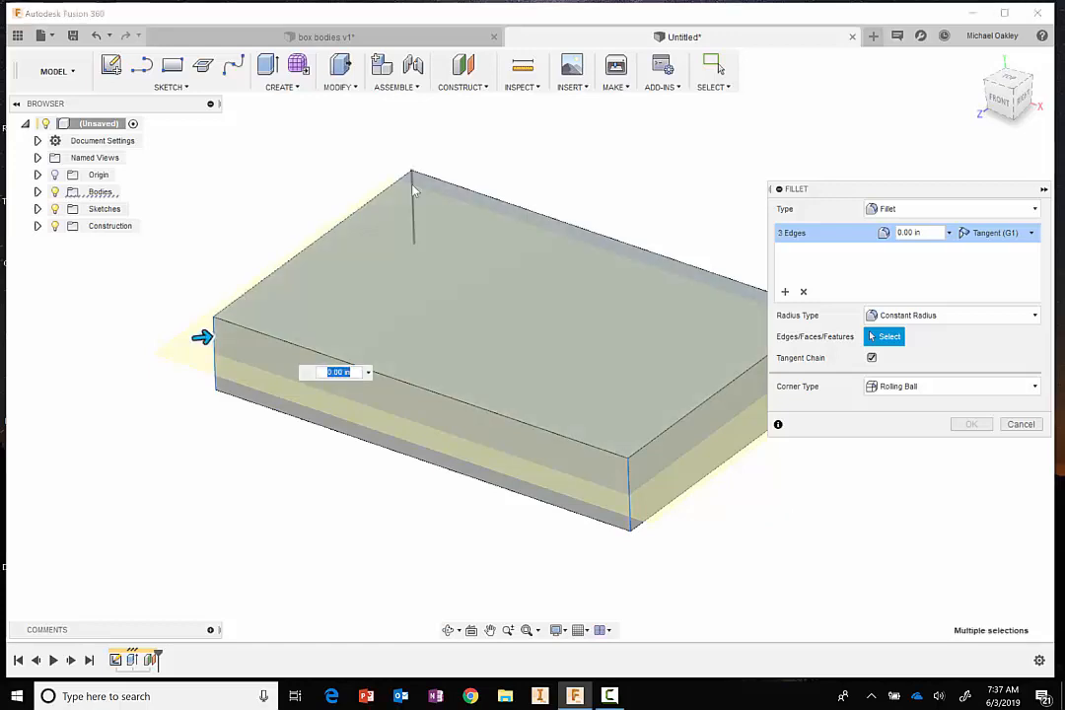
left_click(415, 191)
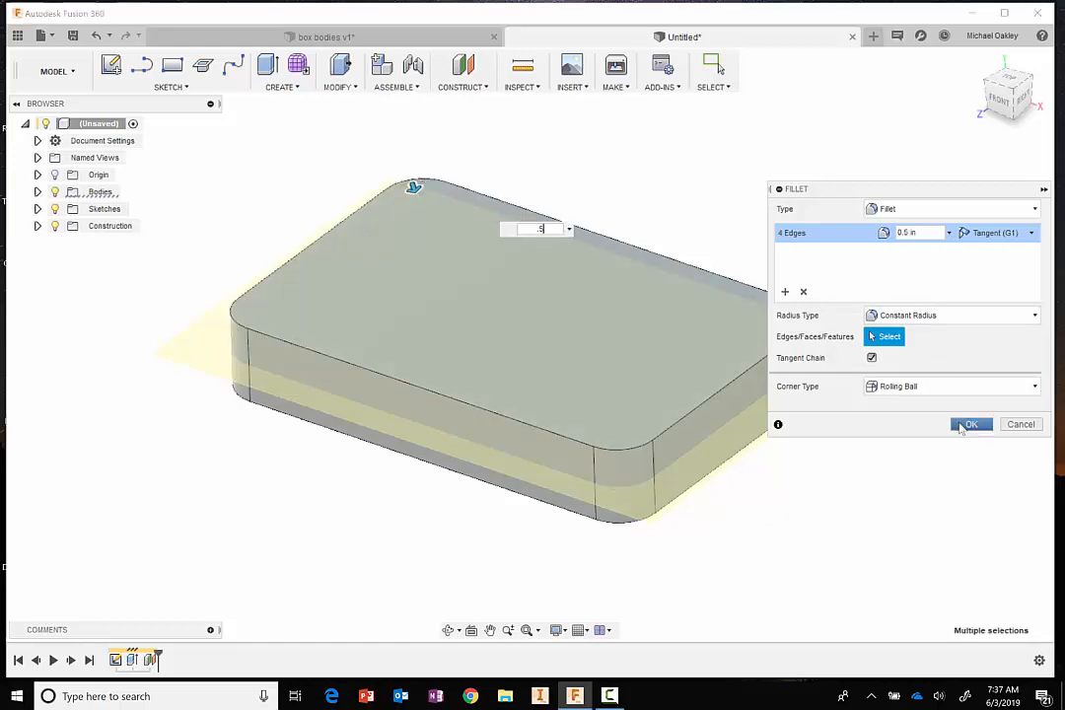
left_click(961, 425)
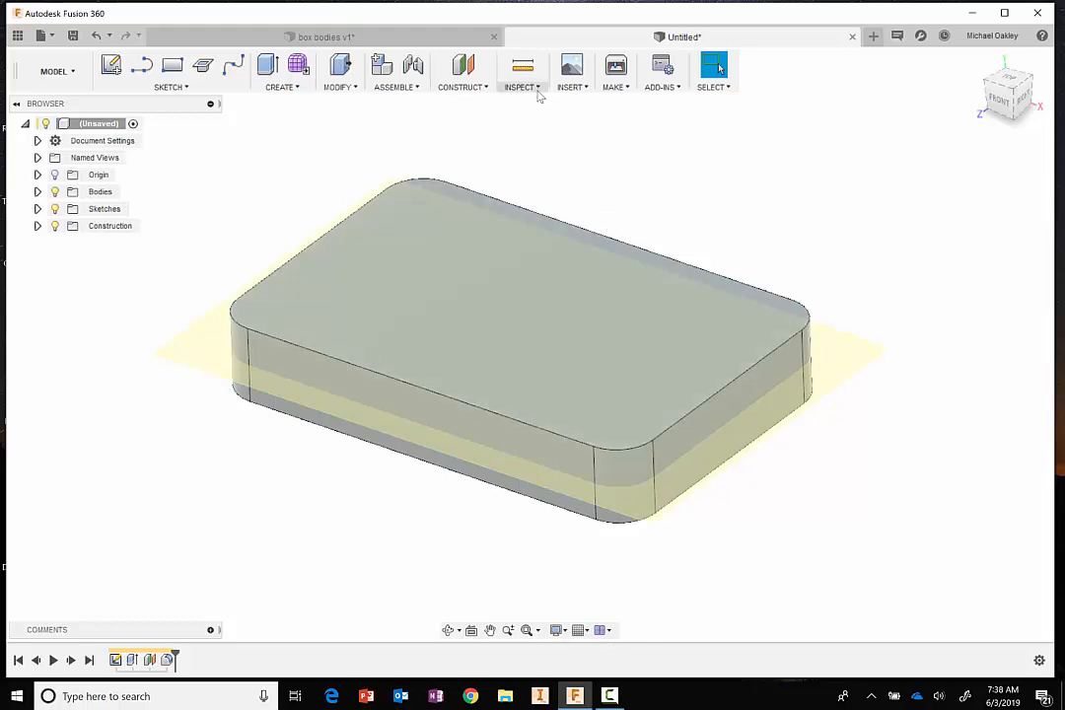
left_click(539, 90)
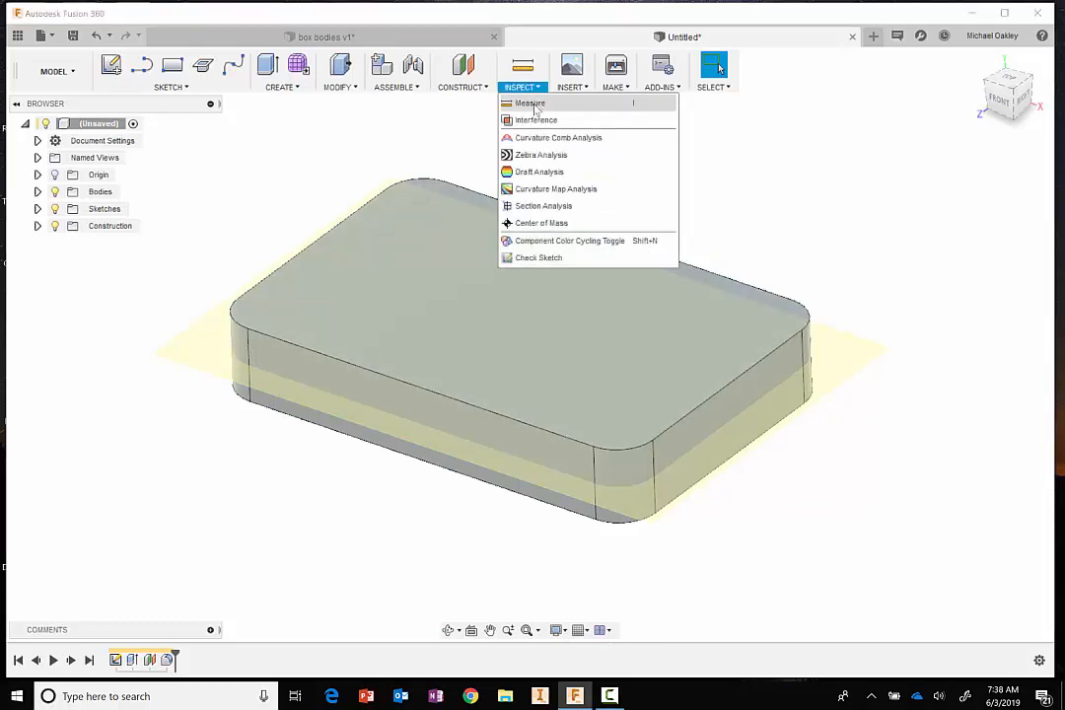
left_click(533, 206)
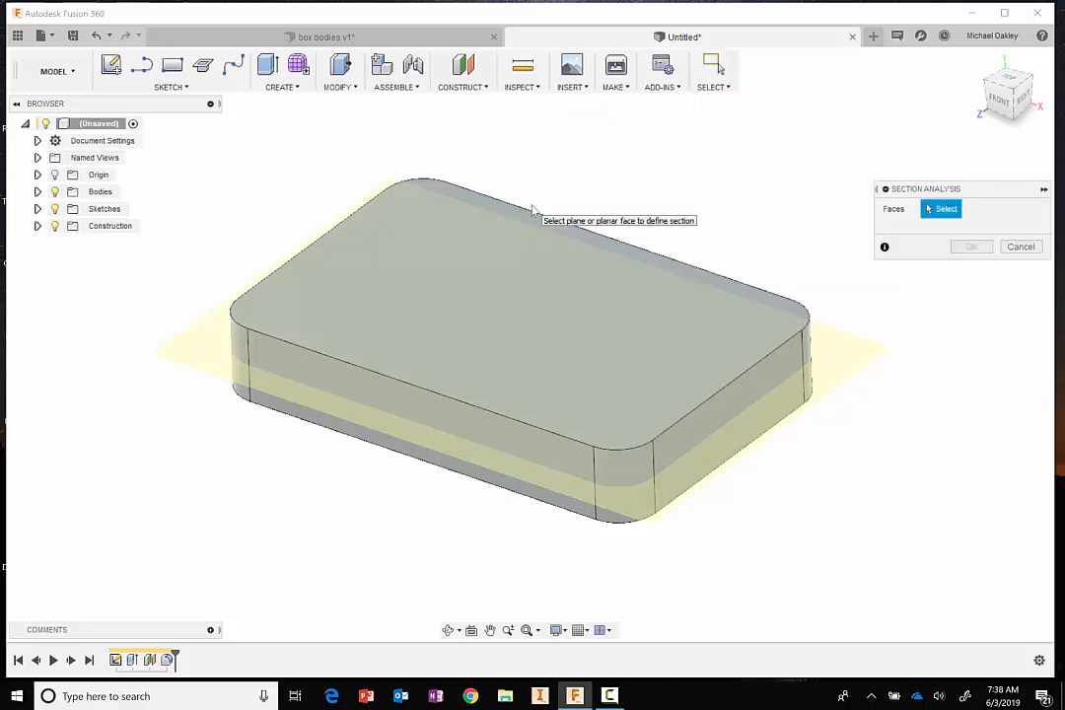
left_click(865, 357)
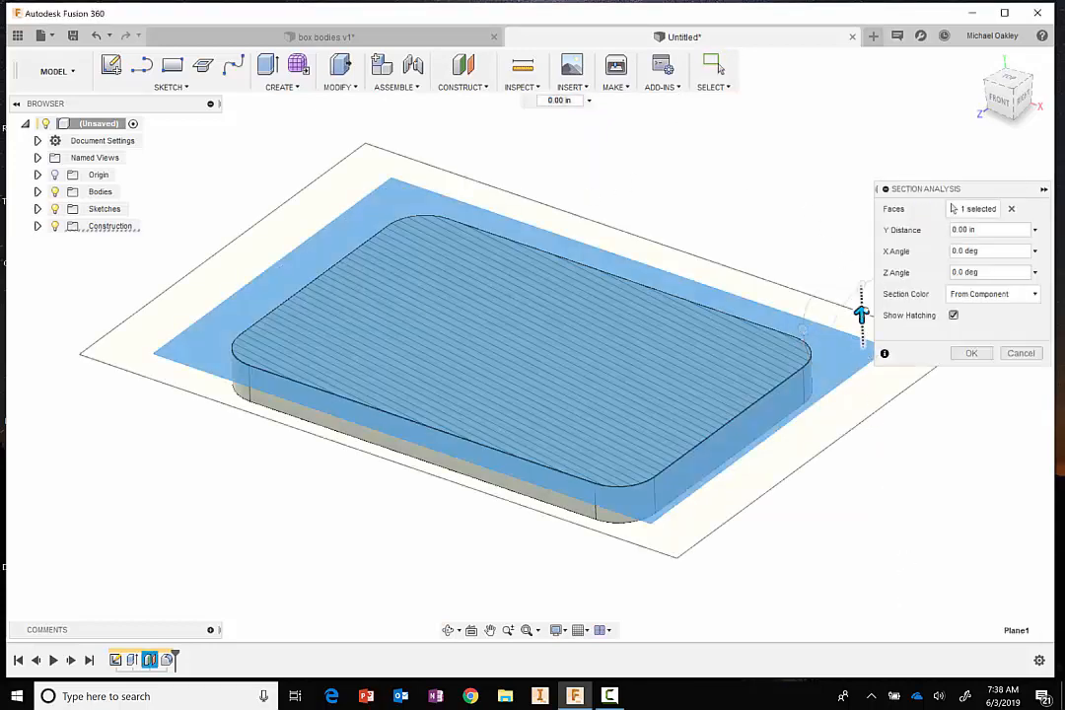
mouse_move(861, 314)
left_mouse_down()
mouse_move(859, 252)
mouse_move(863, 369)
mouse_move(859, 272)
left_mouse_up()
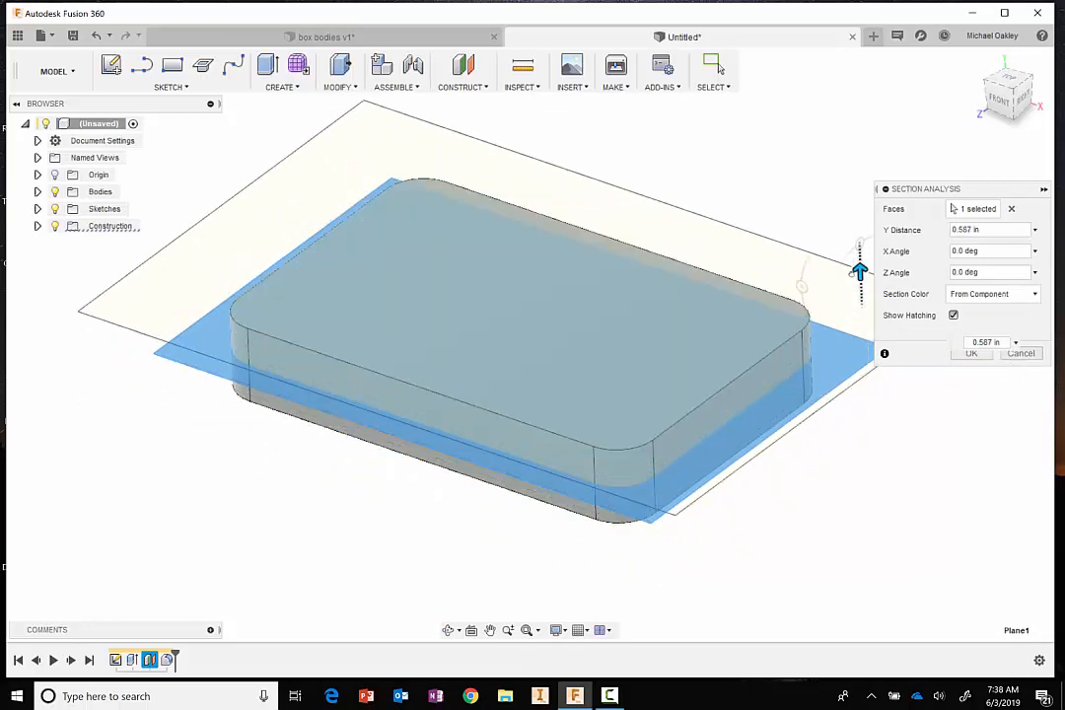
left_click(1021, 352)
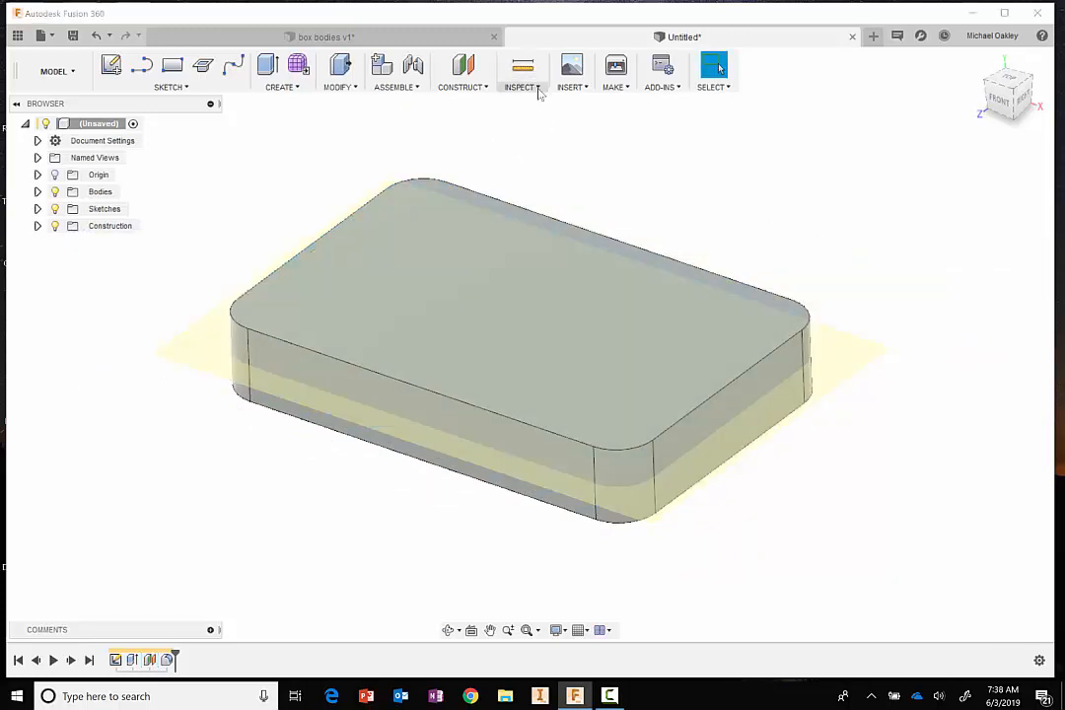
Show the origin planes and create a section analysis through the block on the YZ plane.
left_click(535, 86)
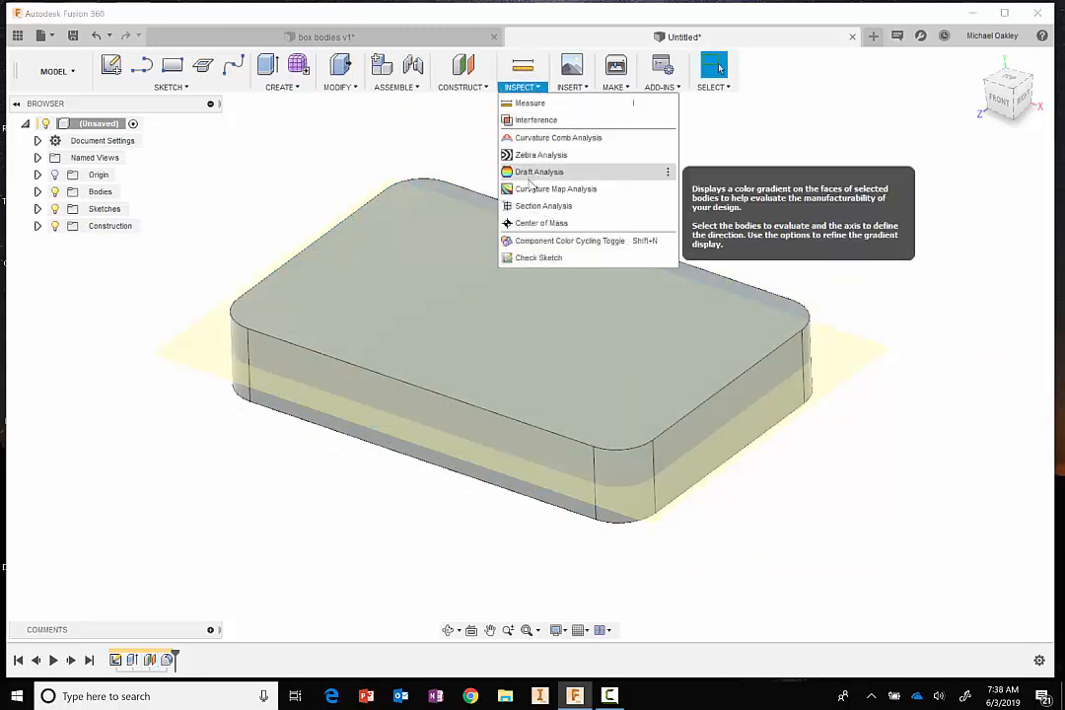
left_click(532, 206)
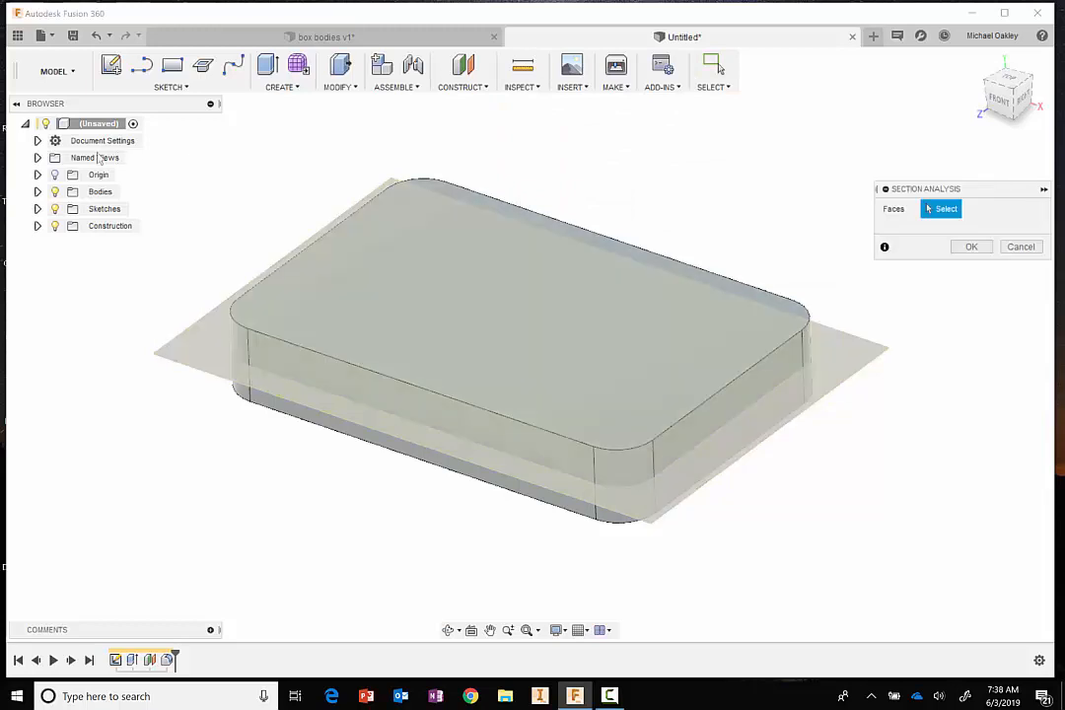
left_click(37, 174)
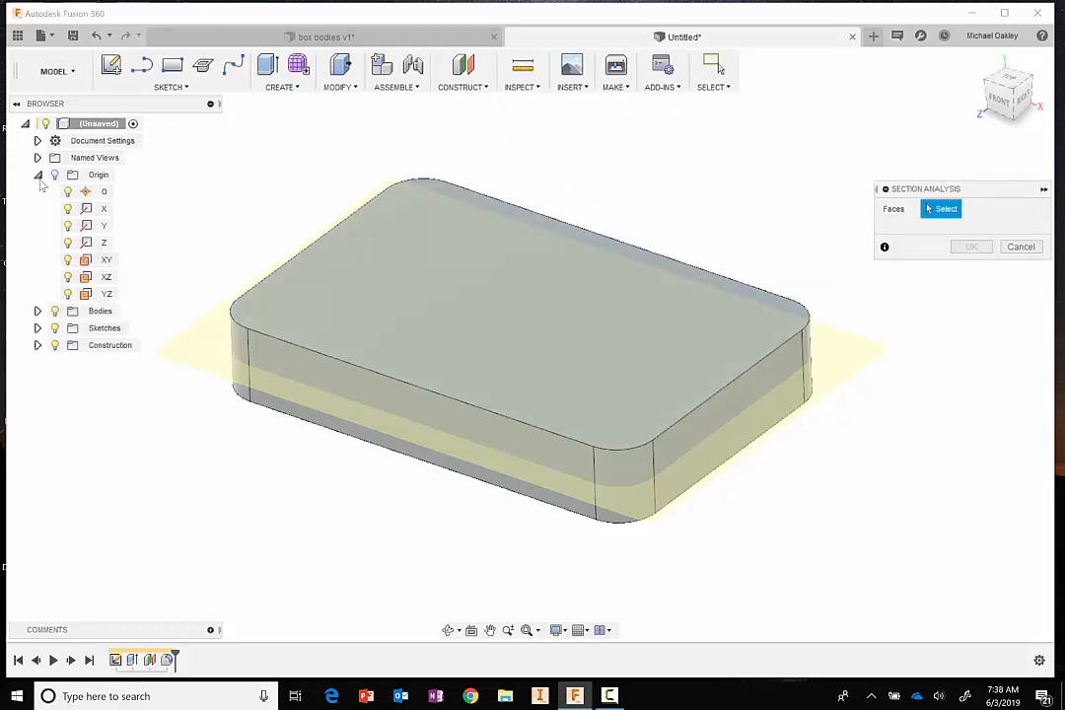
left_click(54, 174)
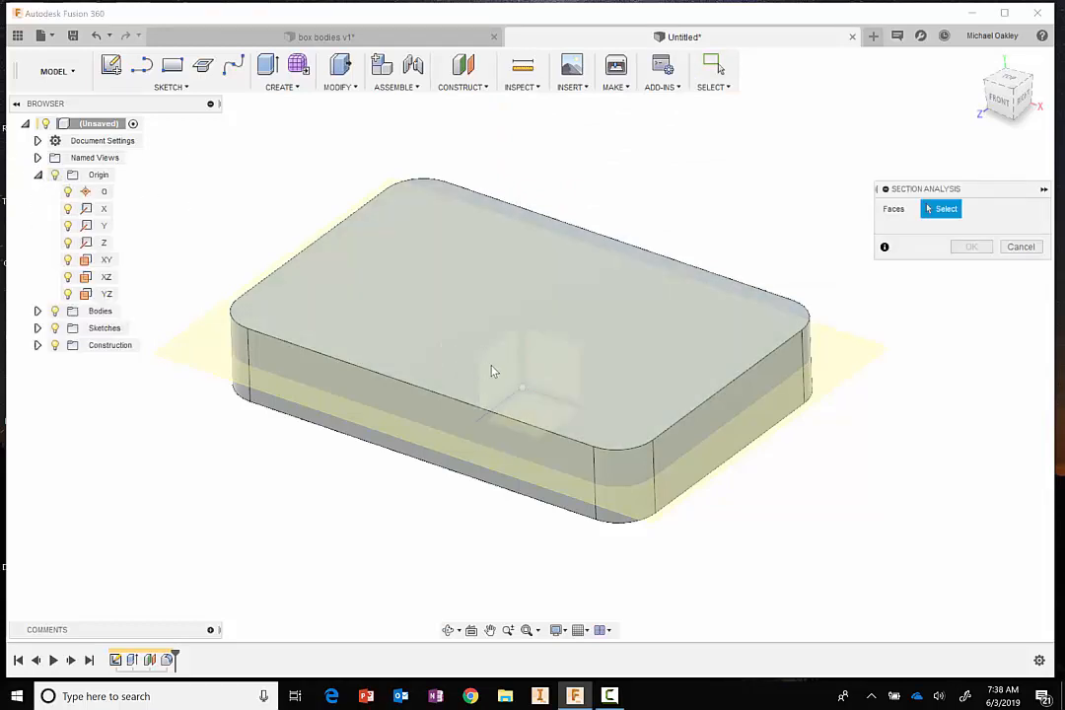
middle_click_drag(577, 320, 480, 361, "shift")
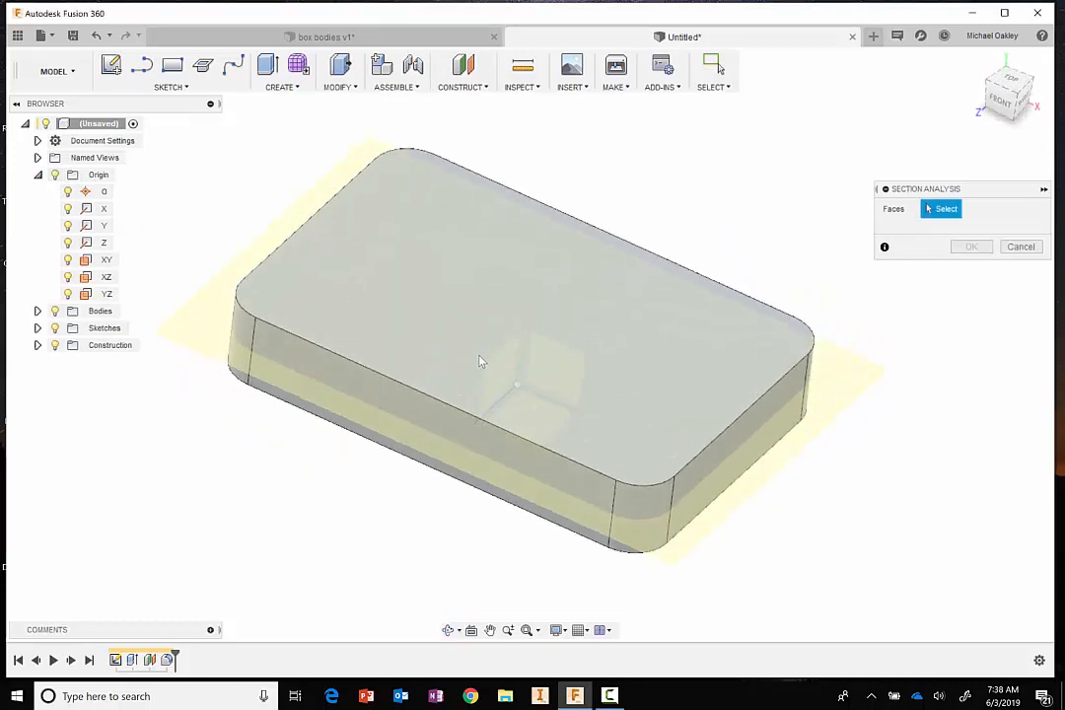
left_click(499, 372)
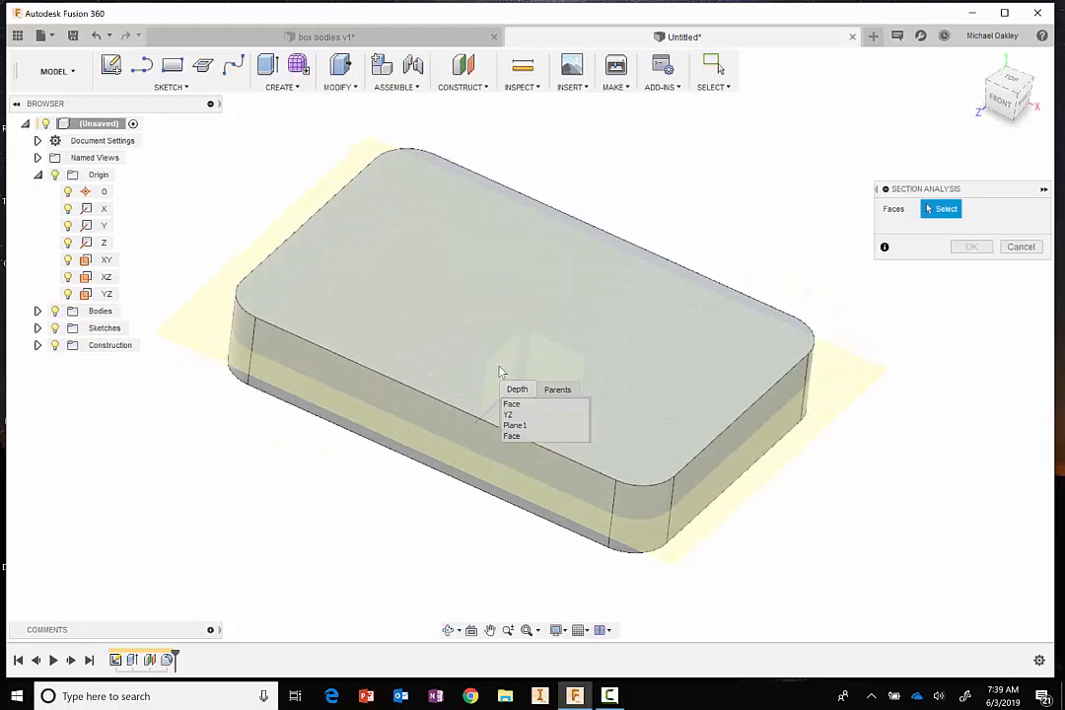
left_click(509, 415)
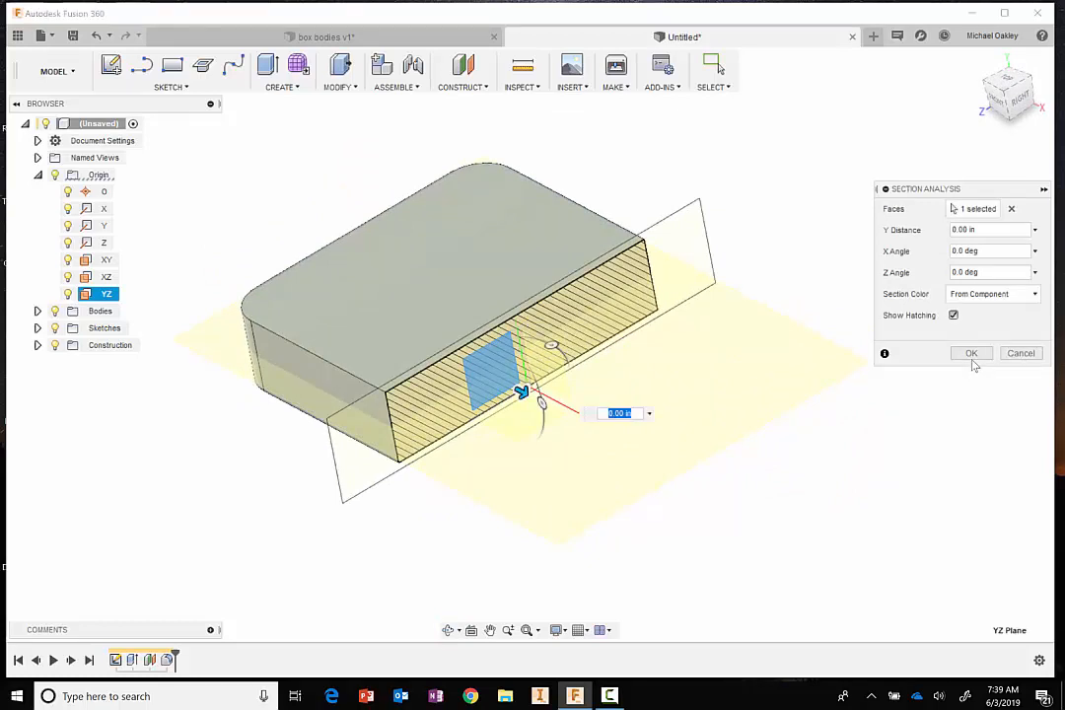
left_click(971, 355)
middle_click_drag(732, 215, 781, 220)
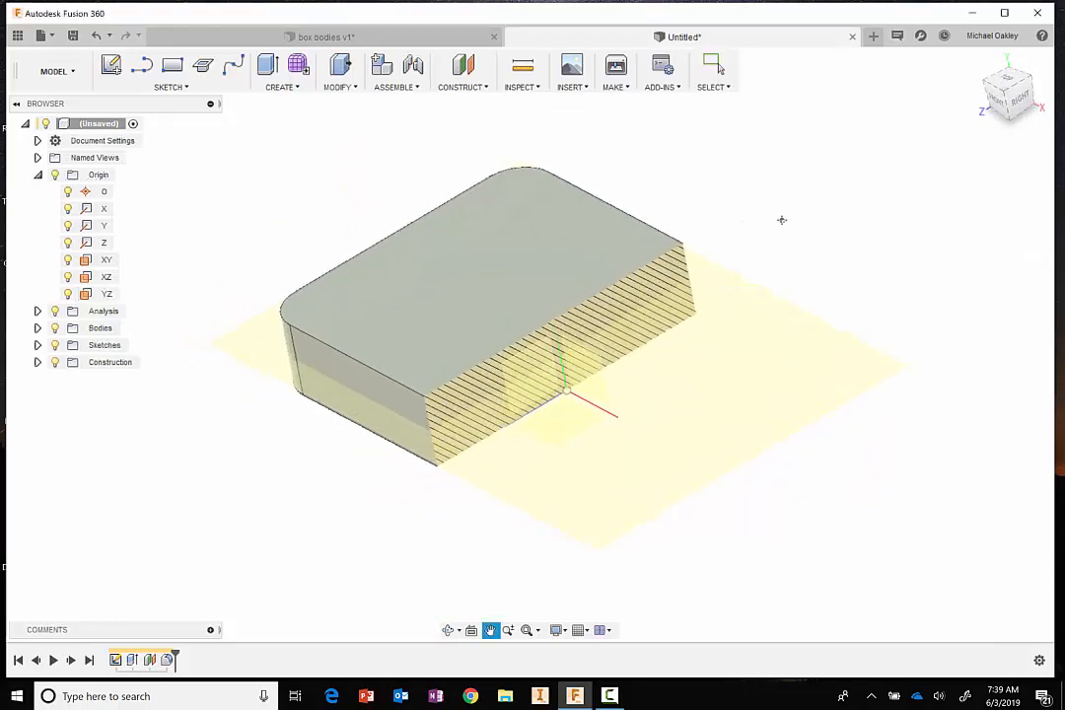
key("Escape")
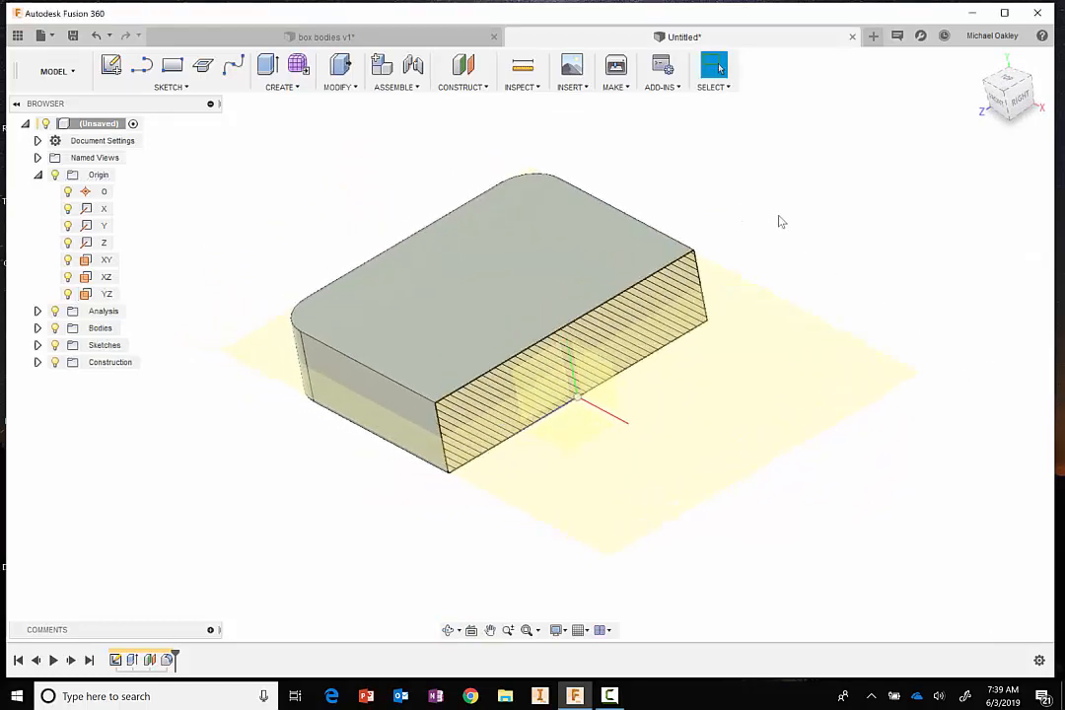
Hide the section analysis and shell the whole block to the inside with a 0.2 in wall thickness.
left_click(54, 311)
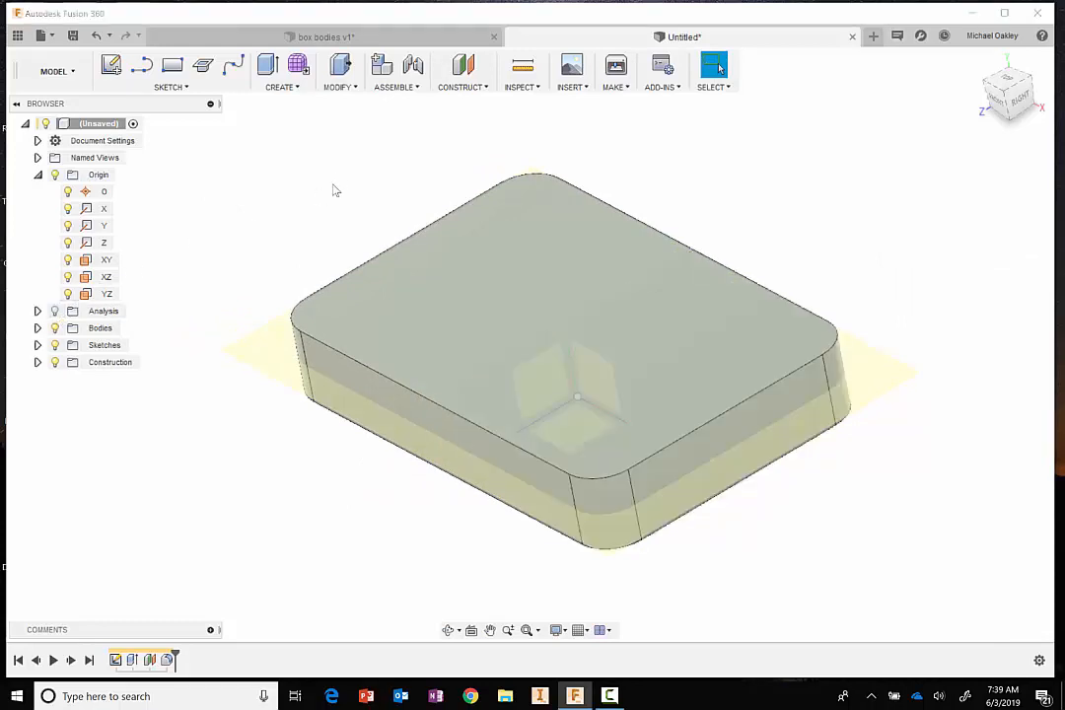
key("Escape")
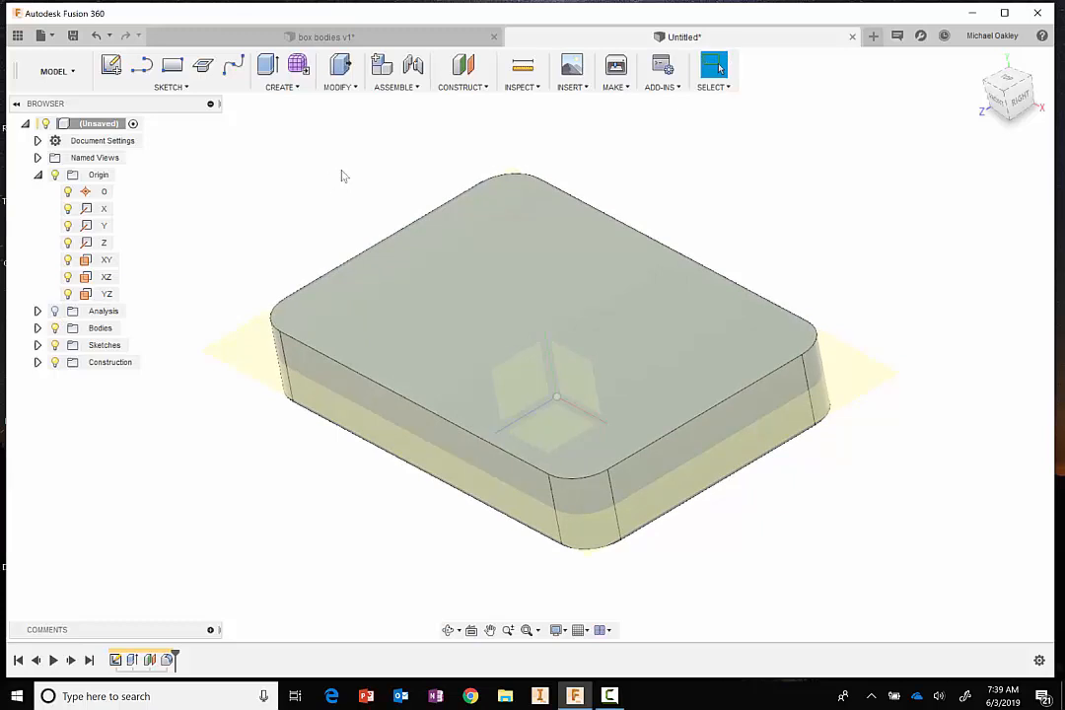
left_click(350, 86)
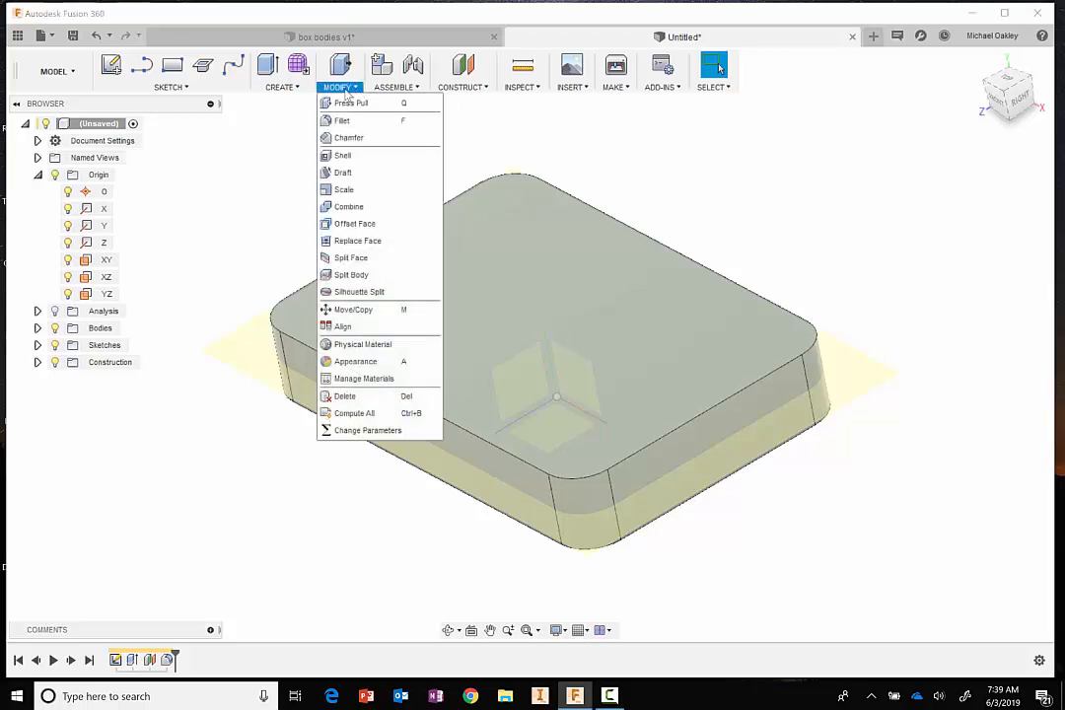
left_click(303, 89)
left_click(353, 89)
left_click(342, 156)
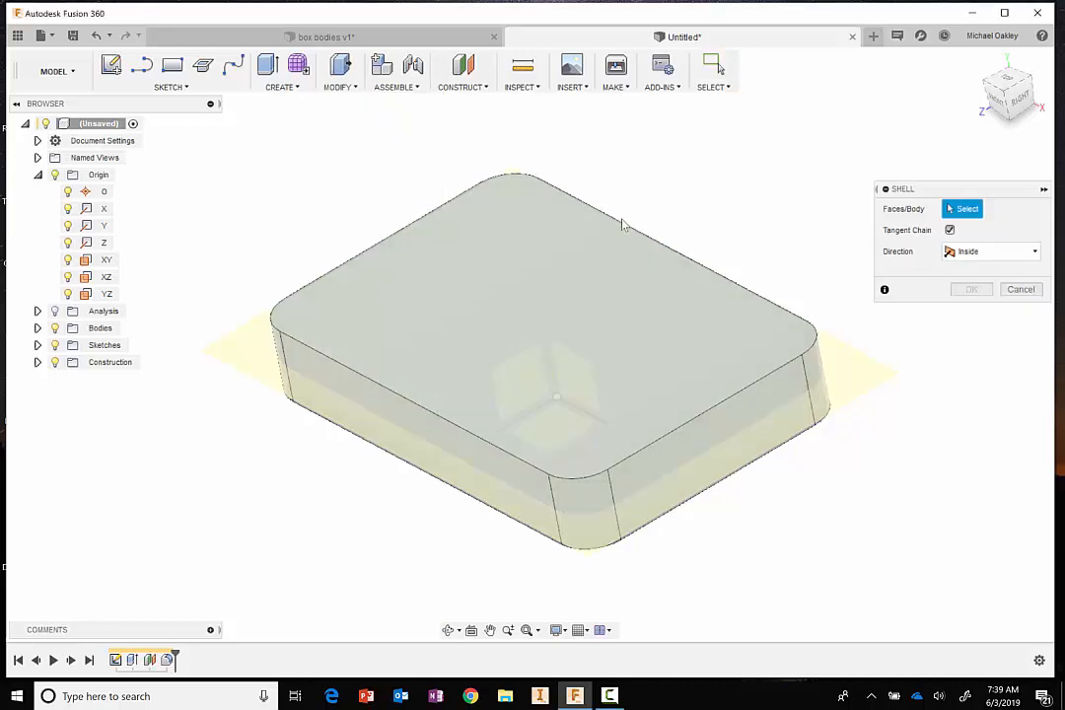
left_click(621, 222)
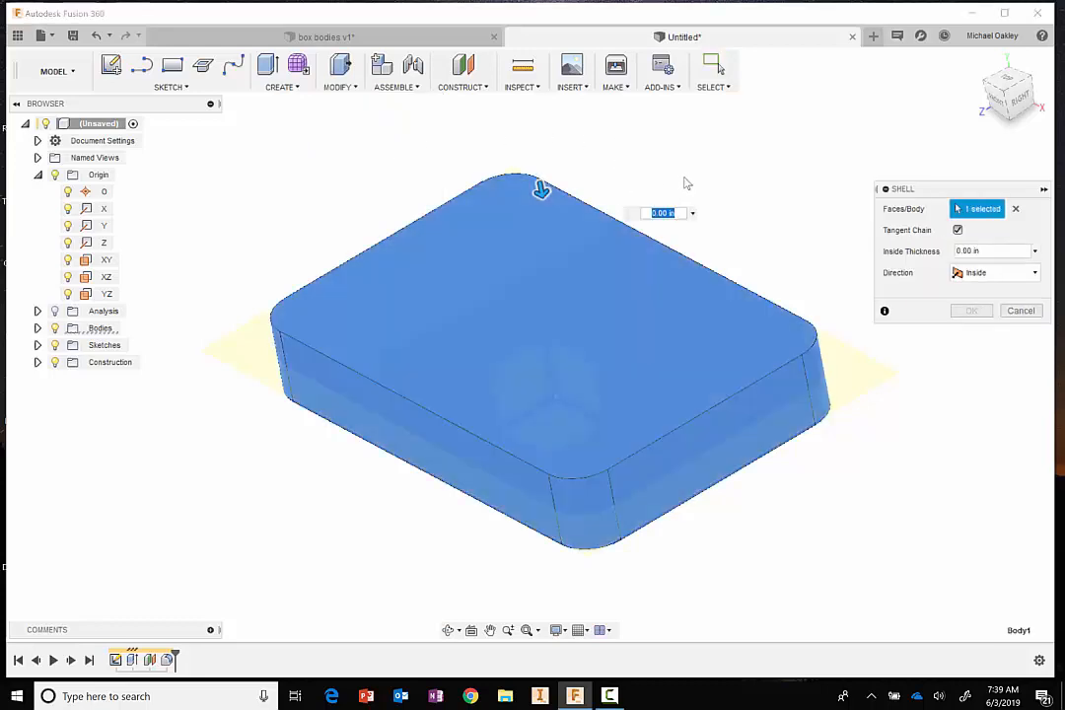
type(".2")
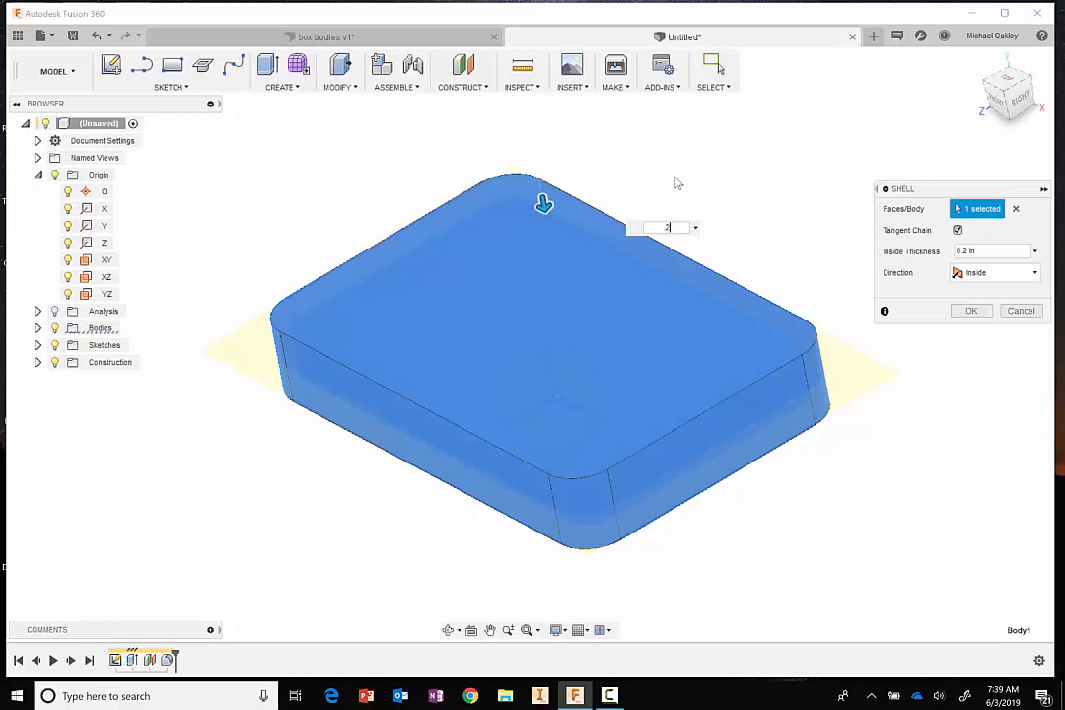
key("Return")
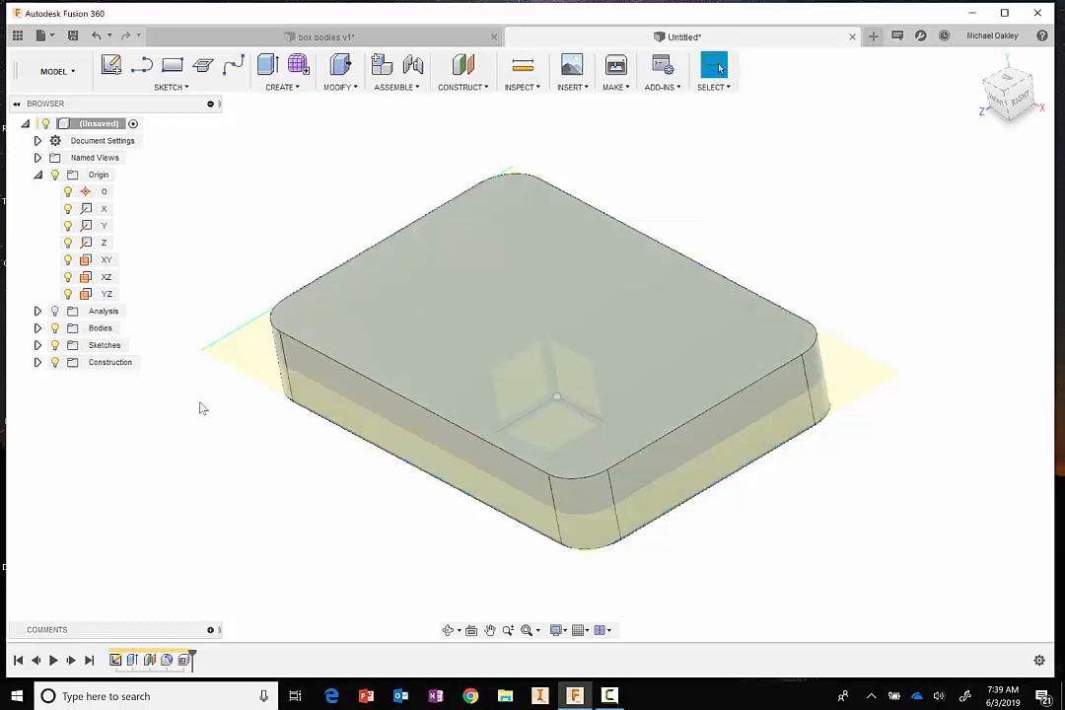
Turn the section analysis back on to view the hollow interior of the box.
left_click(55, 311)
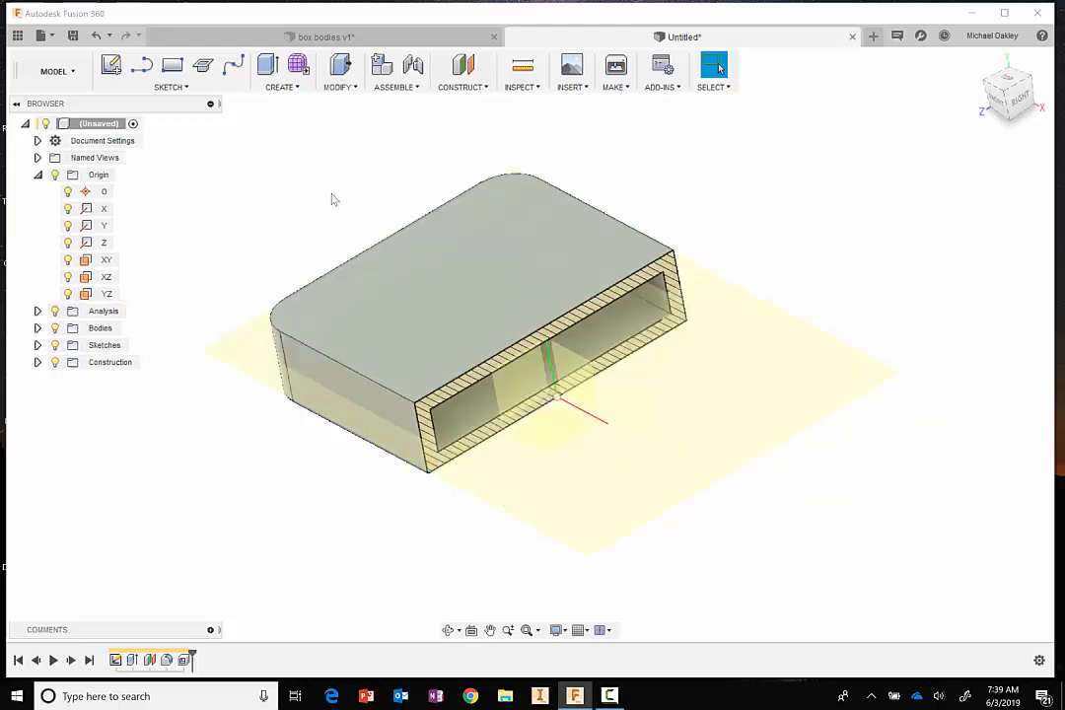
mouse_move(332, 199)
middle_mouse_down("shift")
mouse_move(313, 152)
mouse_move(285, 143)
mouse_move(278, 155)
mouse_move(317, 160)
mouse_move(328, 195)
middle_mouse_up("shift")
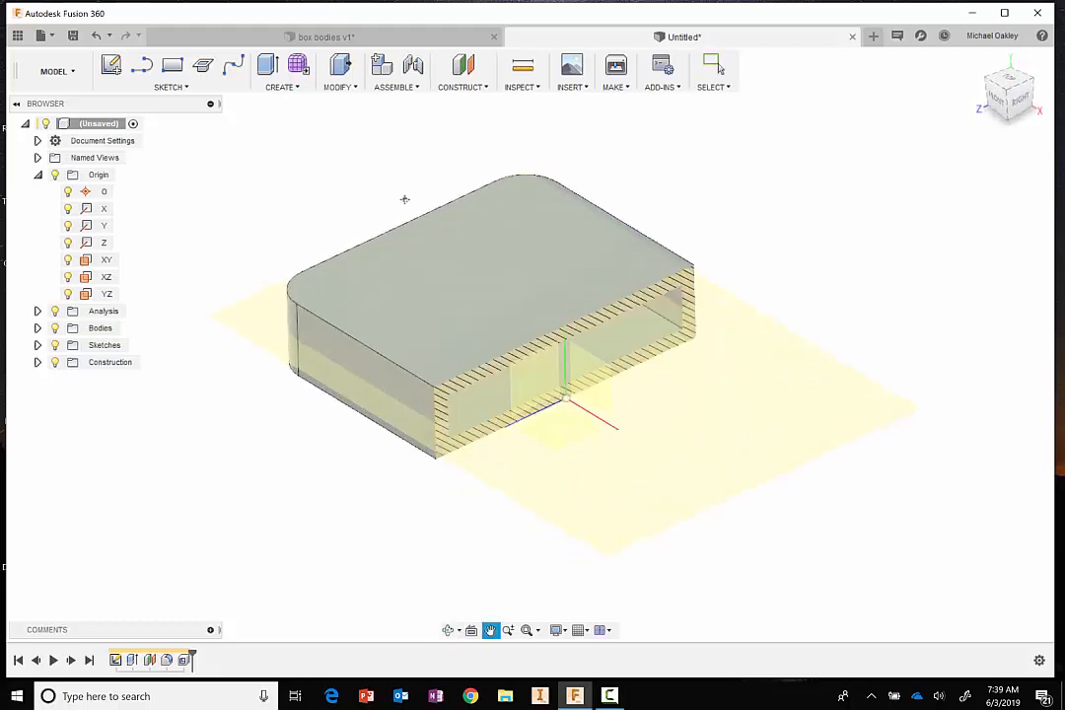
middle_click_drag(404, 199, 399, 200)
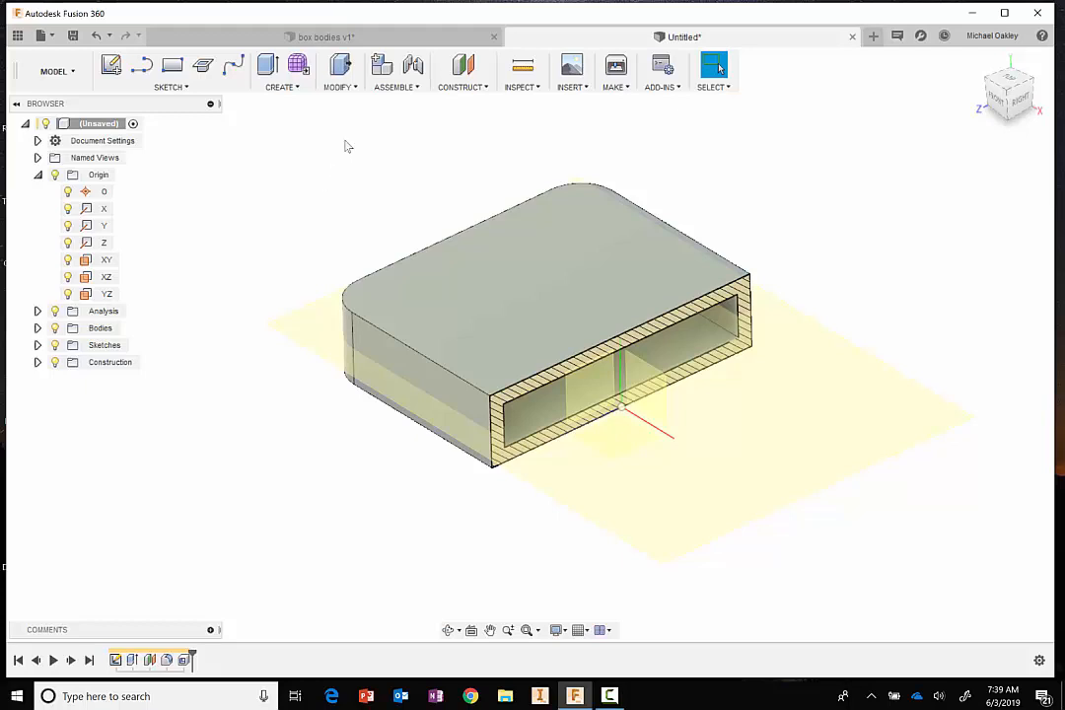
Split the shelled body into two bodies, using the mid-height construction plane as the splitting tool.
left_click(353, 87)
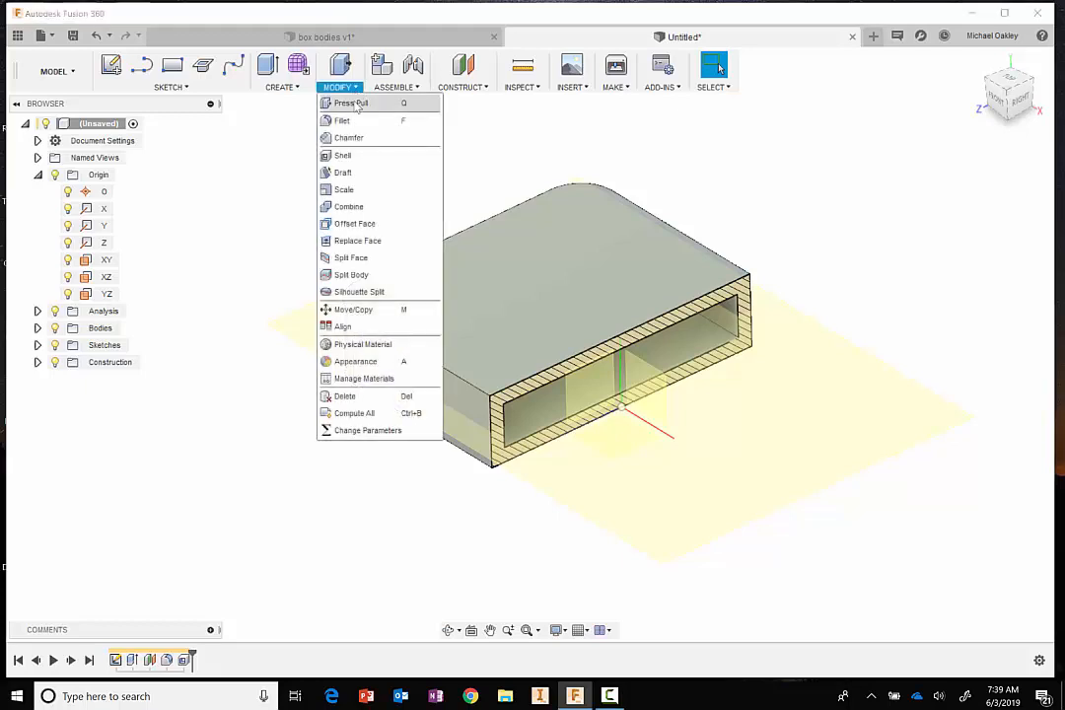
left_click(351, 274)
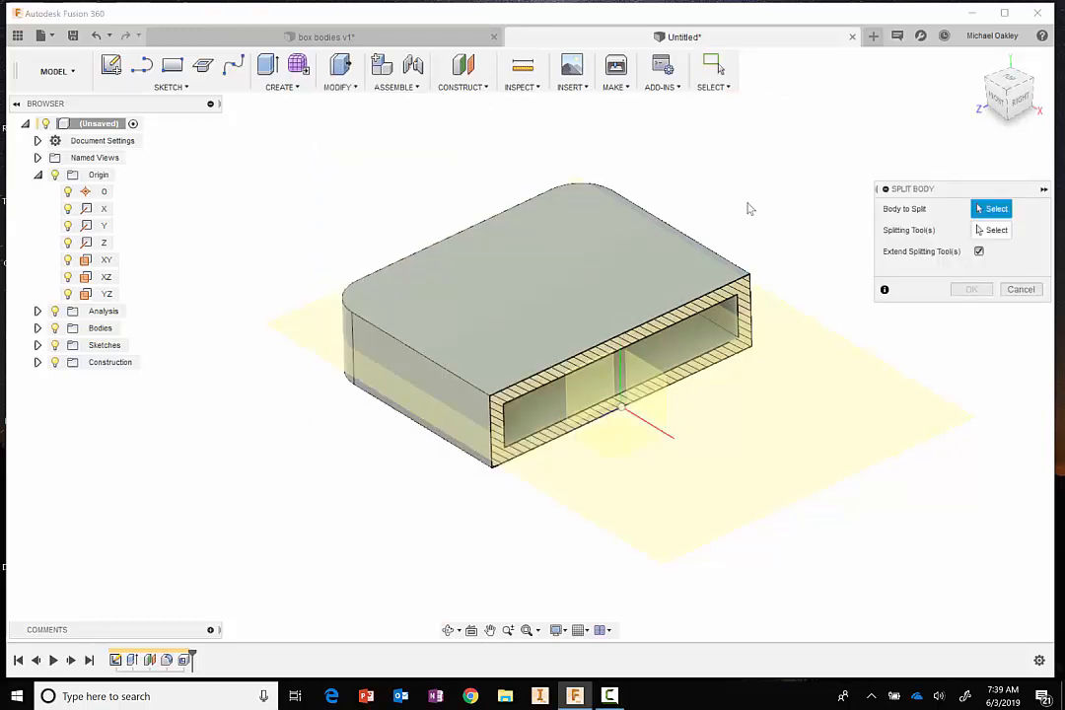
left_click(672, 231)
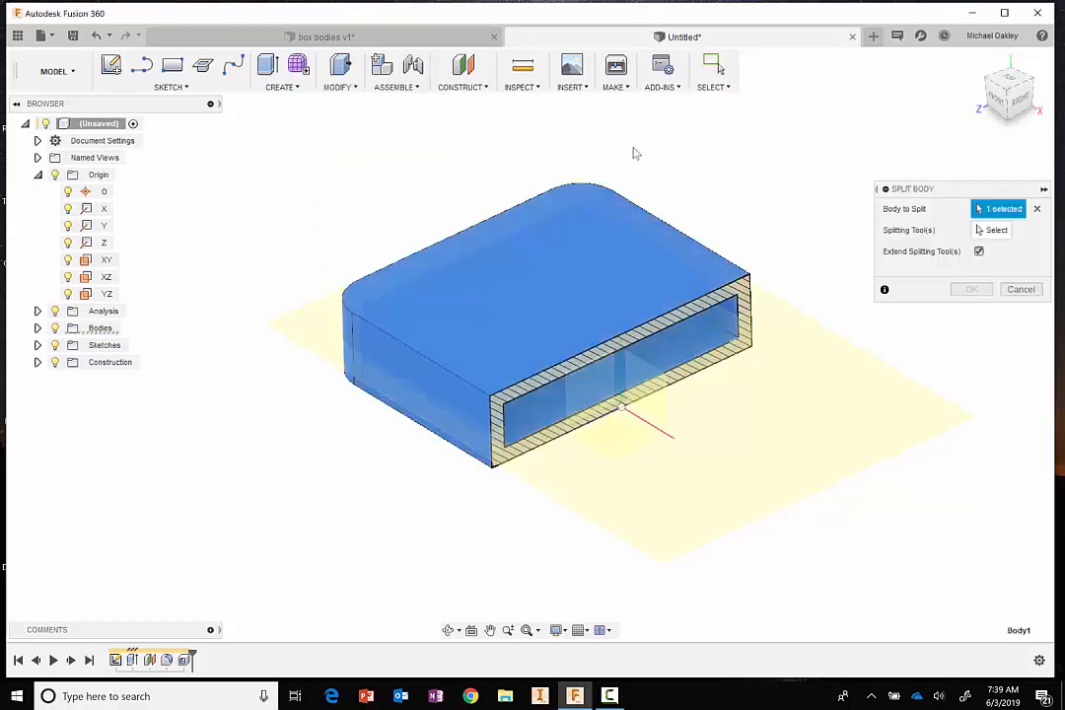
left_click(37, 327)
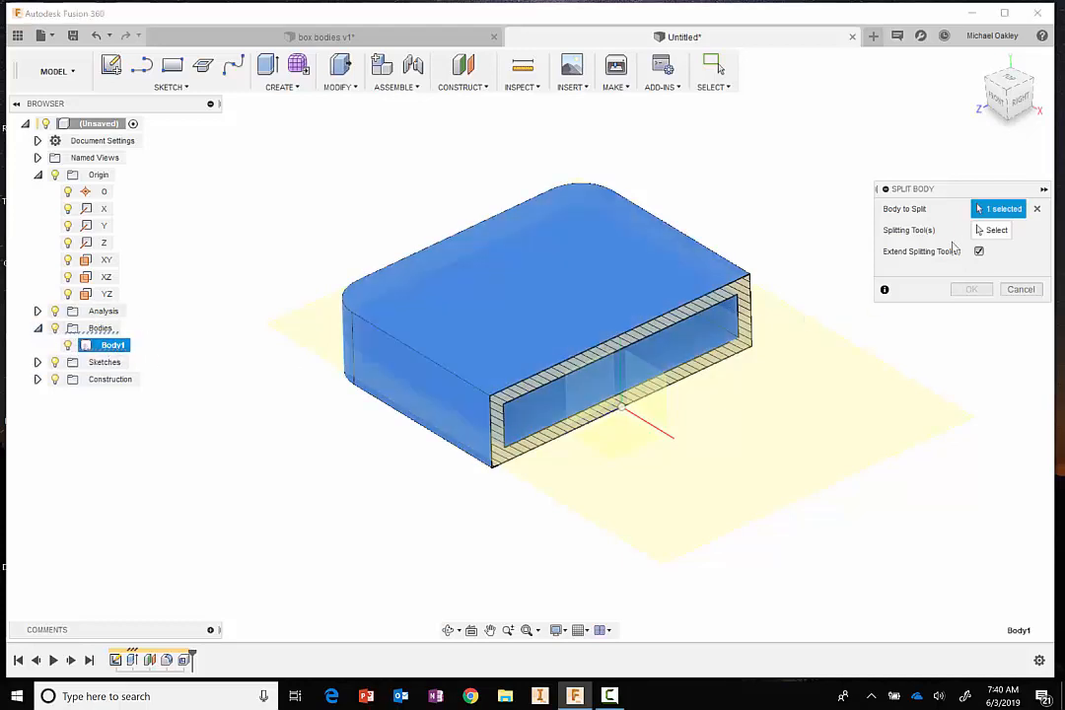
left_click(991, 233)
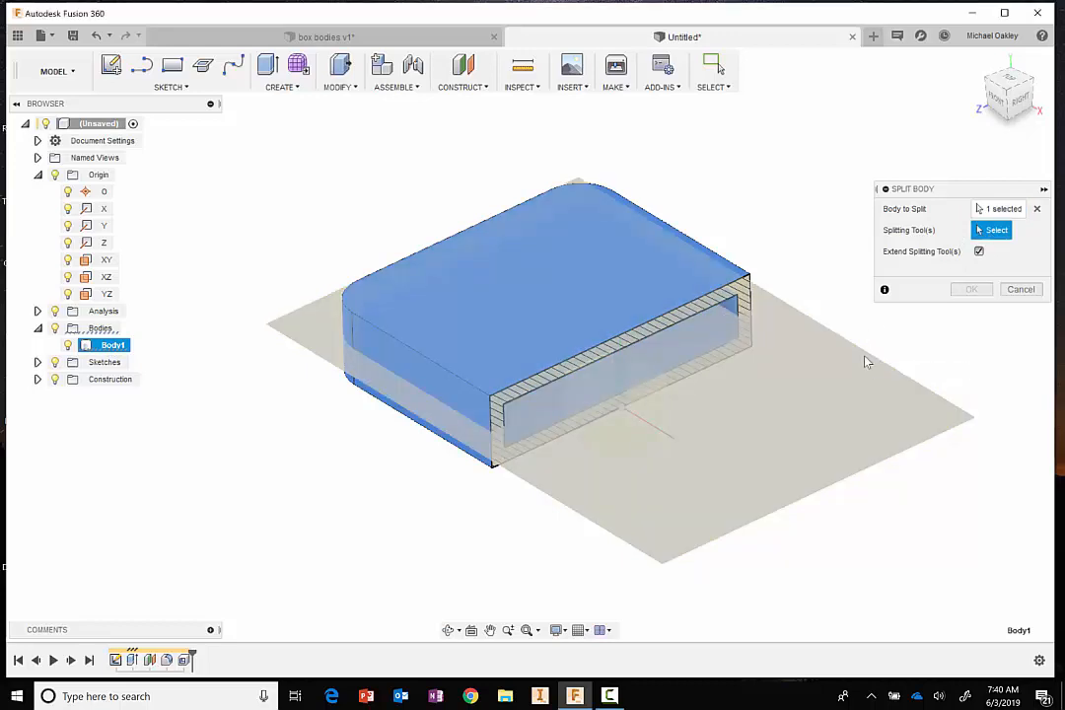
left_click(866, 363)
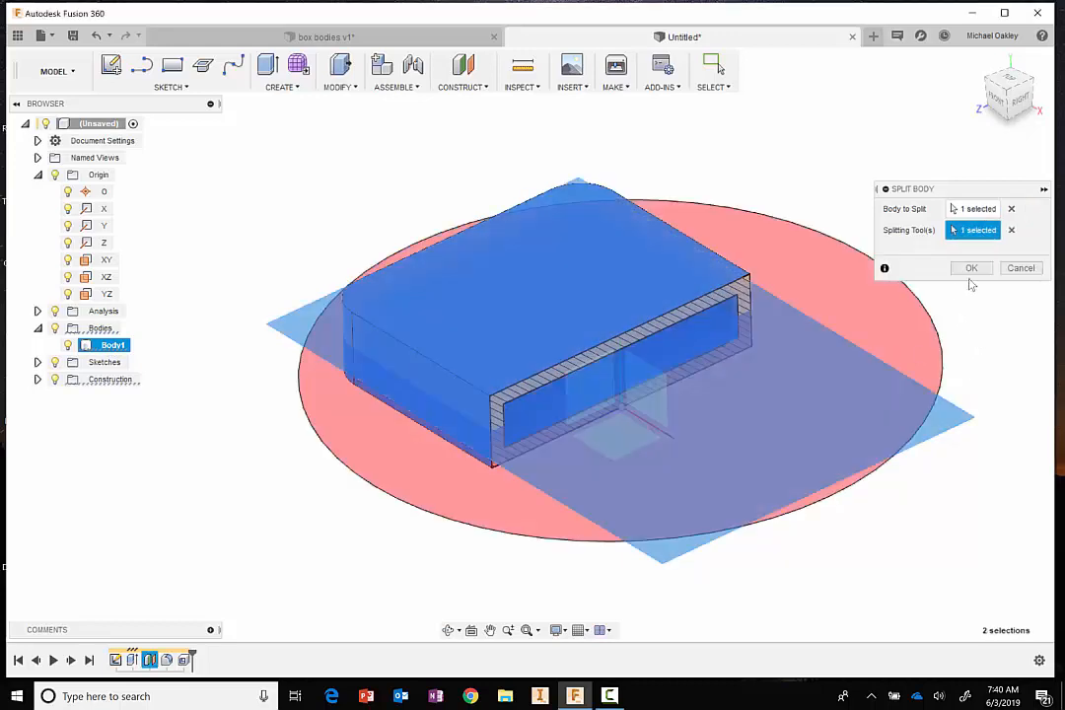
left_click(972, 270)
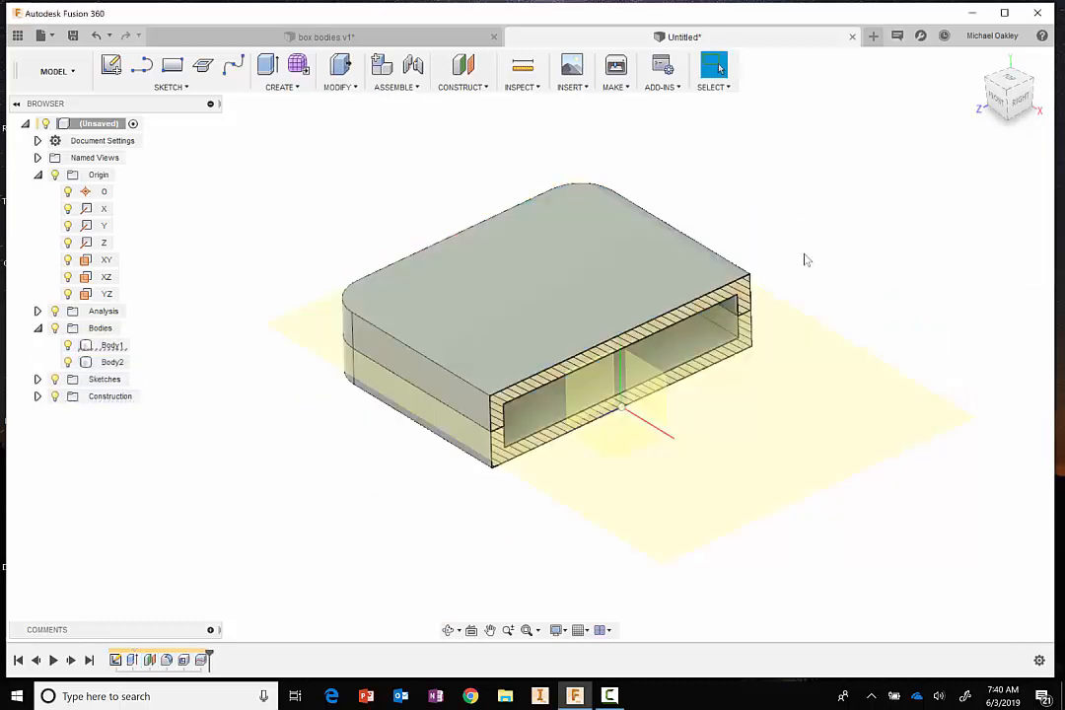
Rename the lower body Bottom and the upper body Top.
left_click(112, 346)
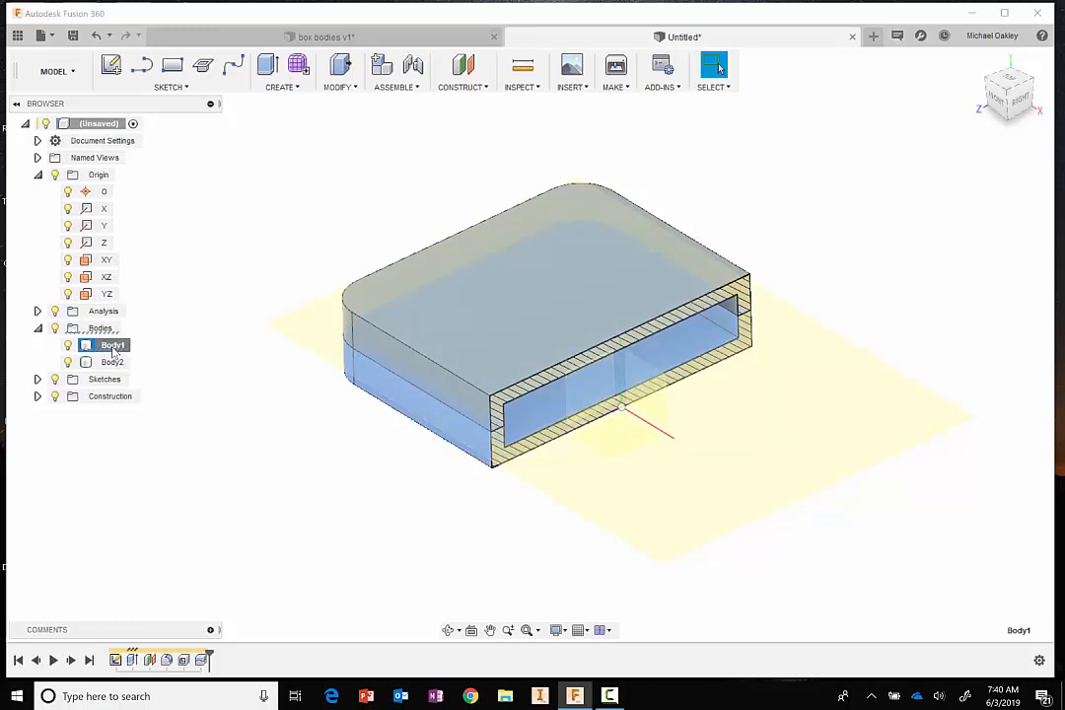
left_click(114, 347)
type("B")
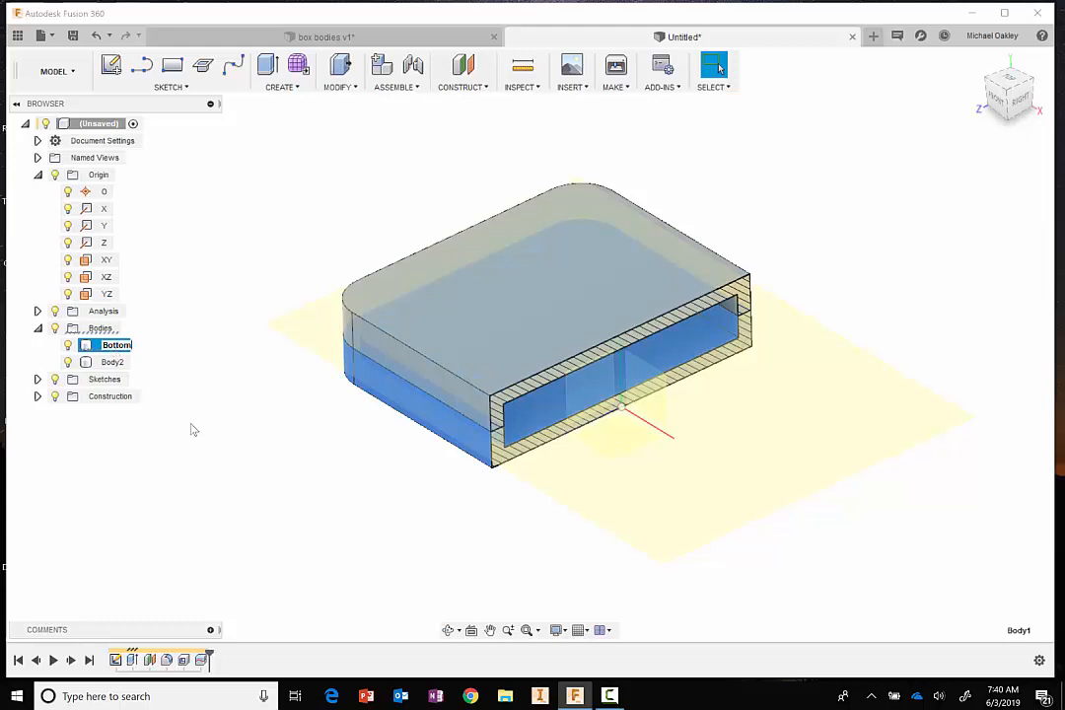
type("ottom")
key("Return")
left_click(111, 362)
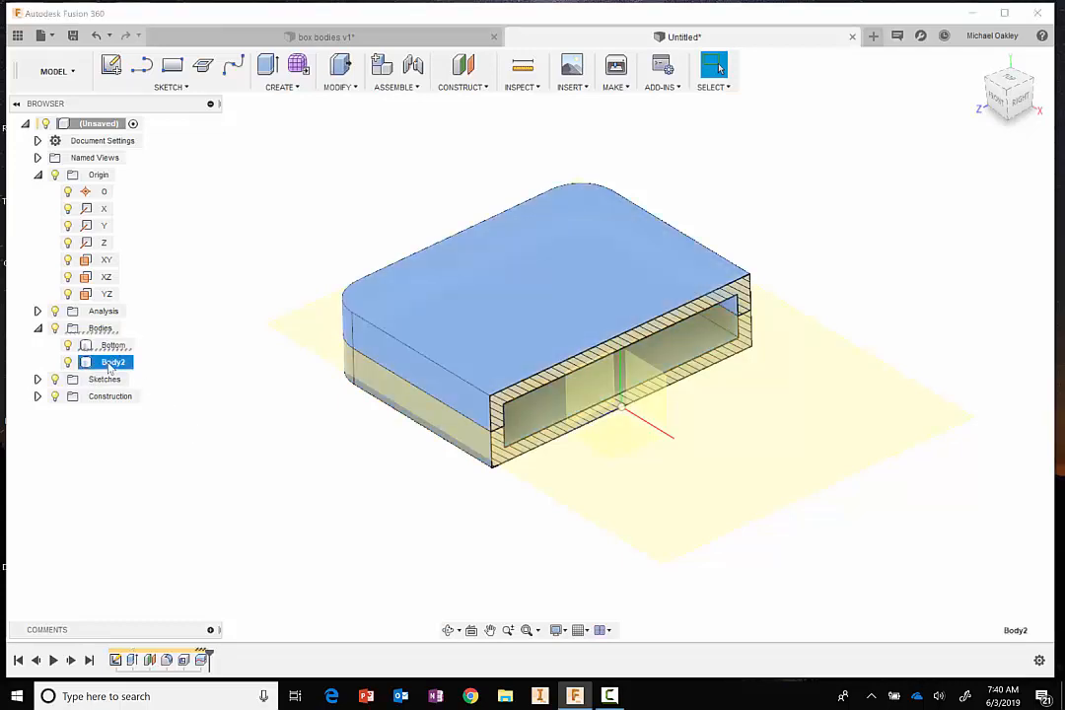
left_click(111, 363)
type("Top")
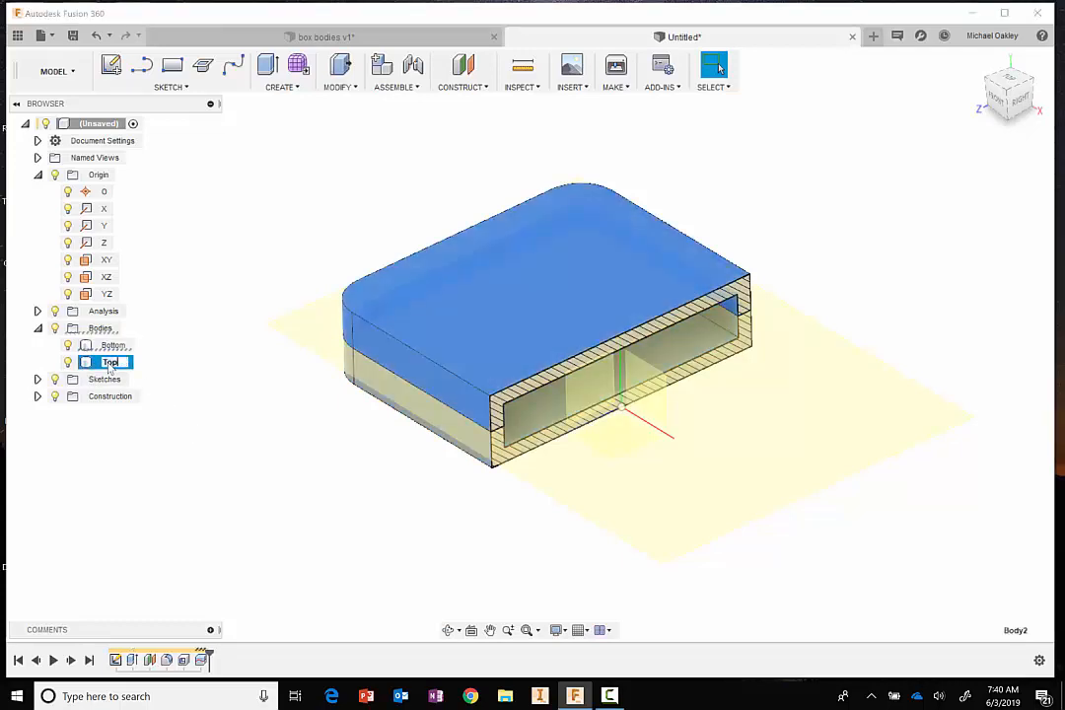
key("Return")
Hide the Top body along with the construction plane and the origin geometry.
left_click(68, 363)
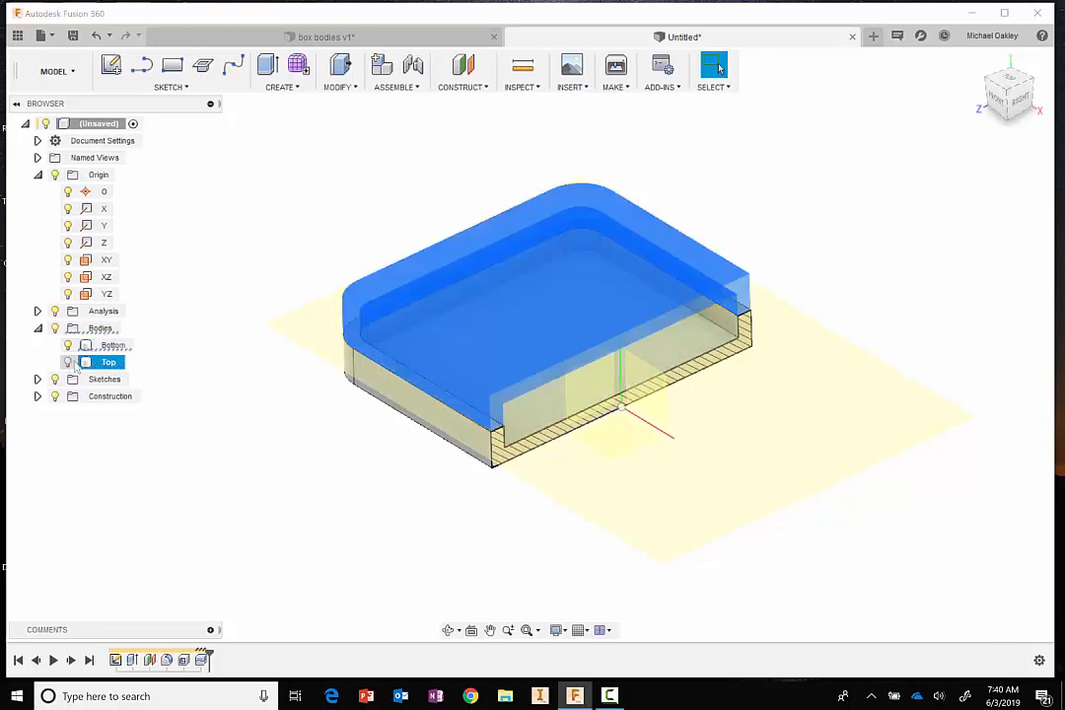
left_click(294, 209)
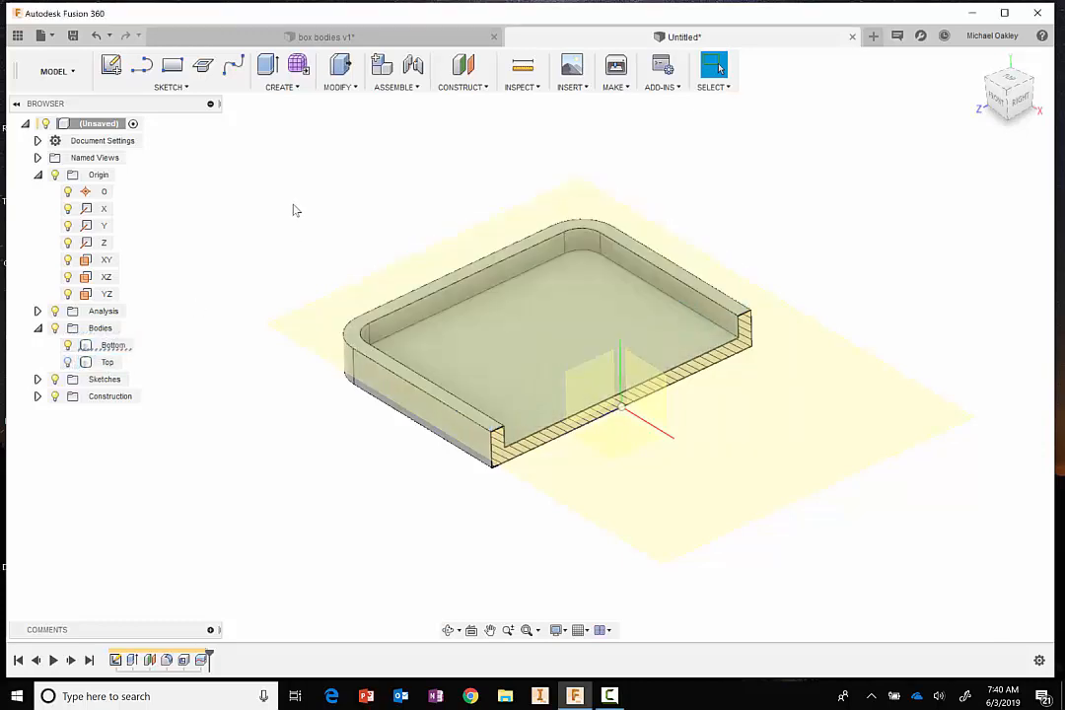
left_click(54, 398)
left_click(54, 397)
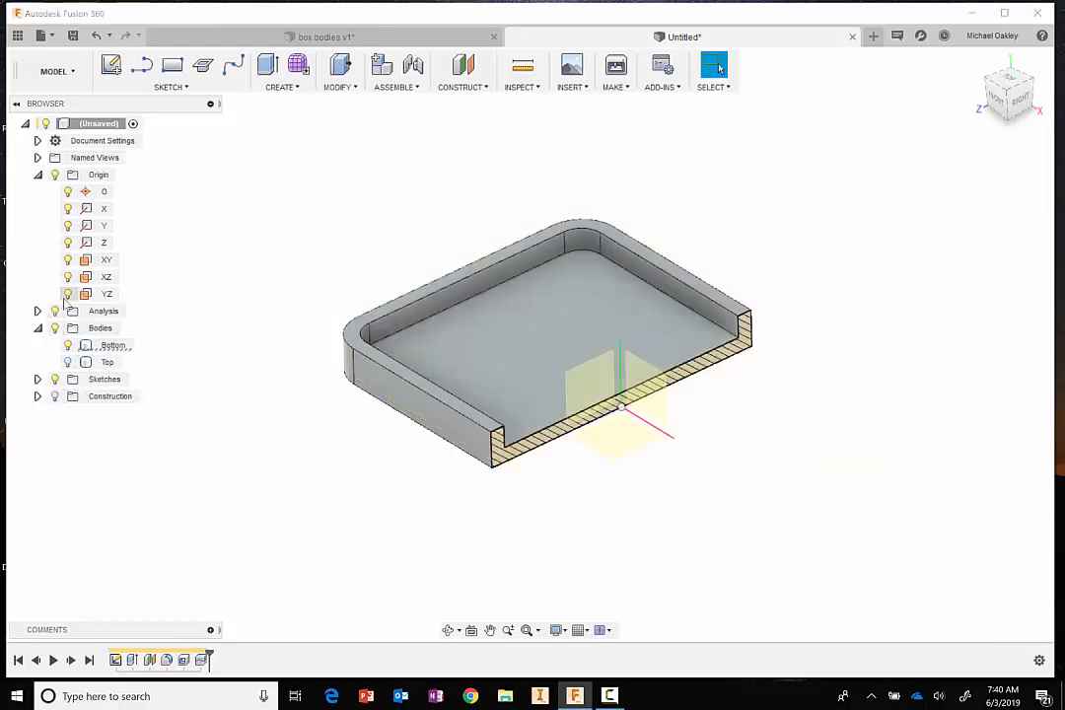
left_click(56, 180)
left_click(55, 177)
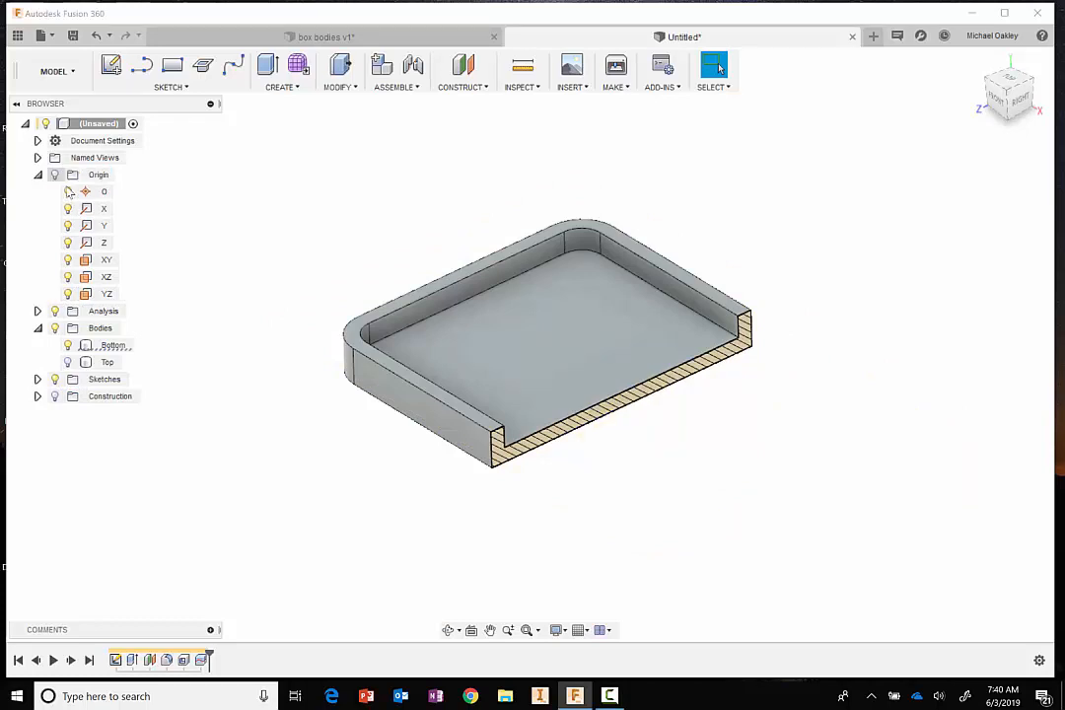
View the Bottom and Top bodies separately by toggling their visibility, leaving both bodies shown.
left_click(71, 346)
left_click(67, 345)
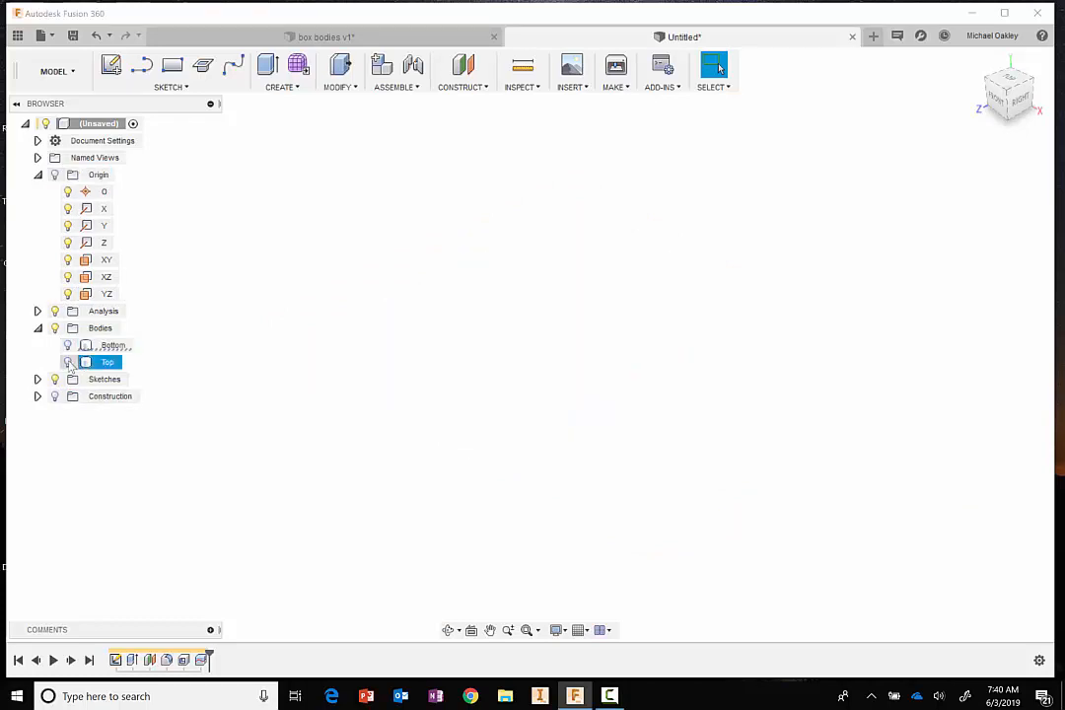
left_click(67, 362)
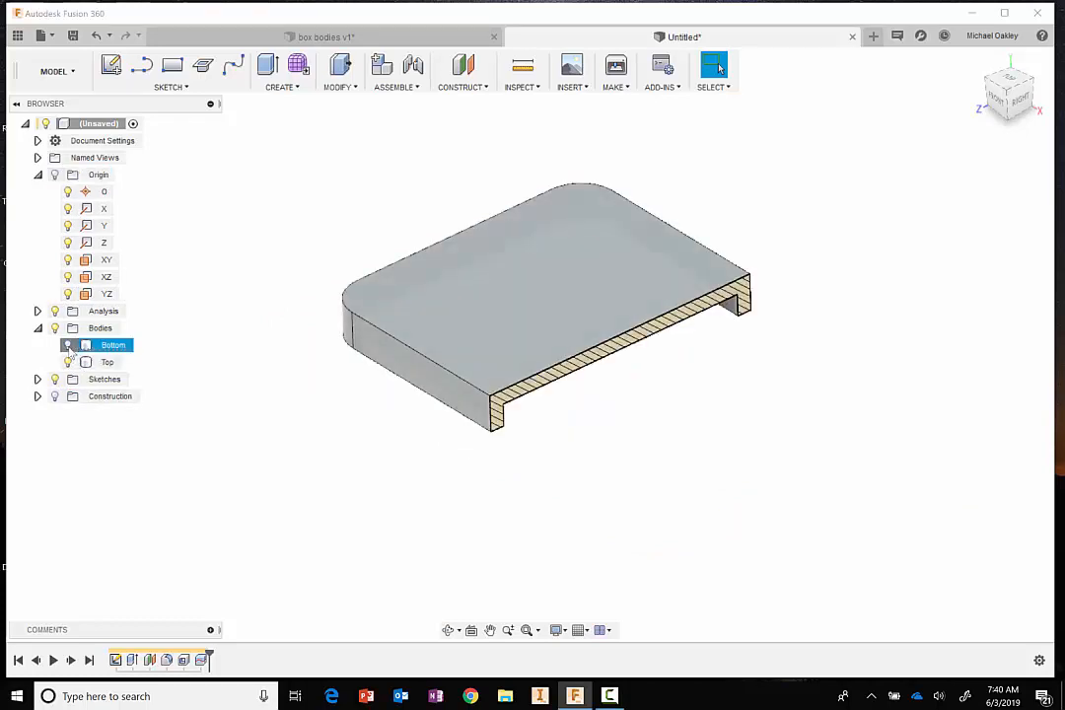
left_click(67, 345)
left_click(71, 362)
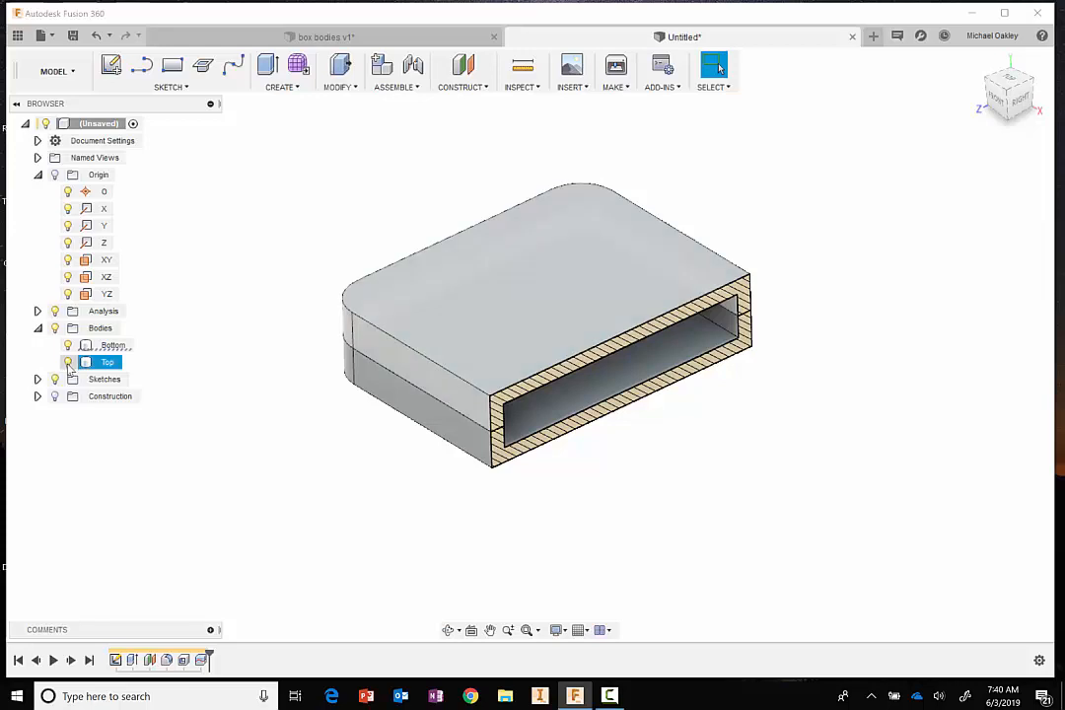
left_click(67, 362)
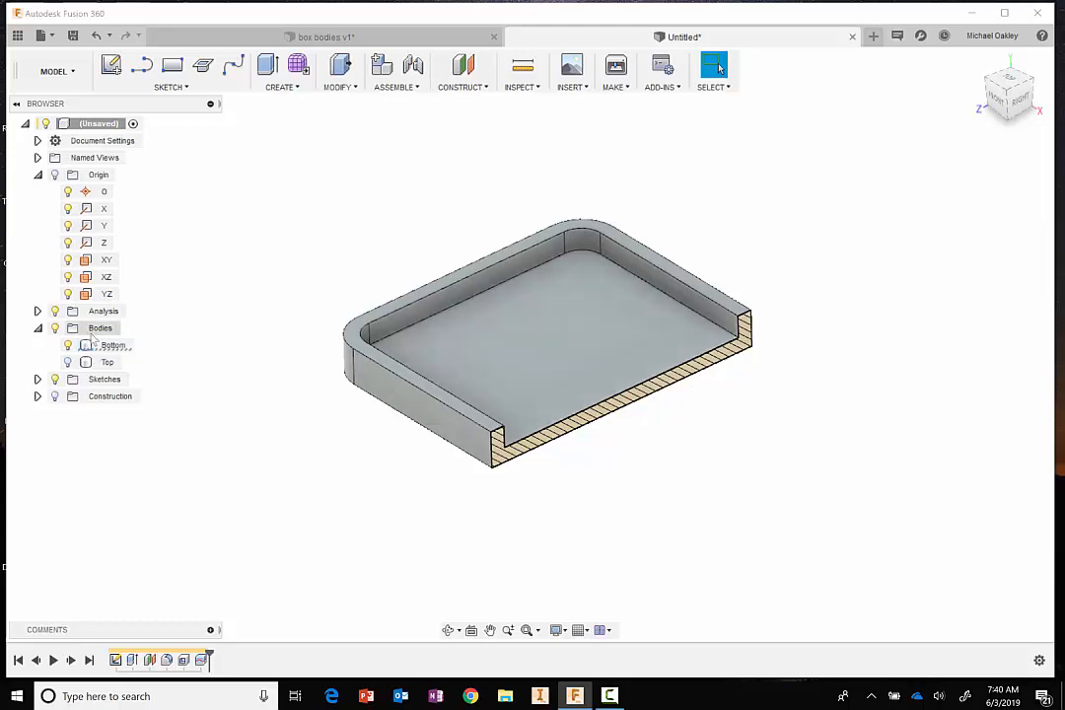
left_click(67, 345)
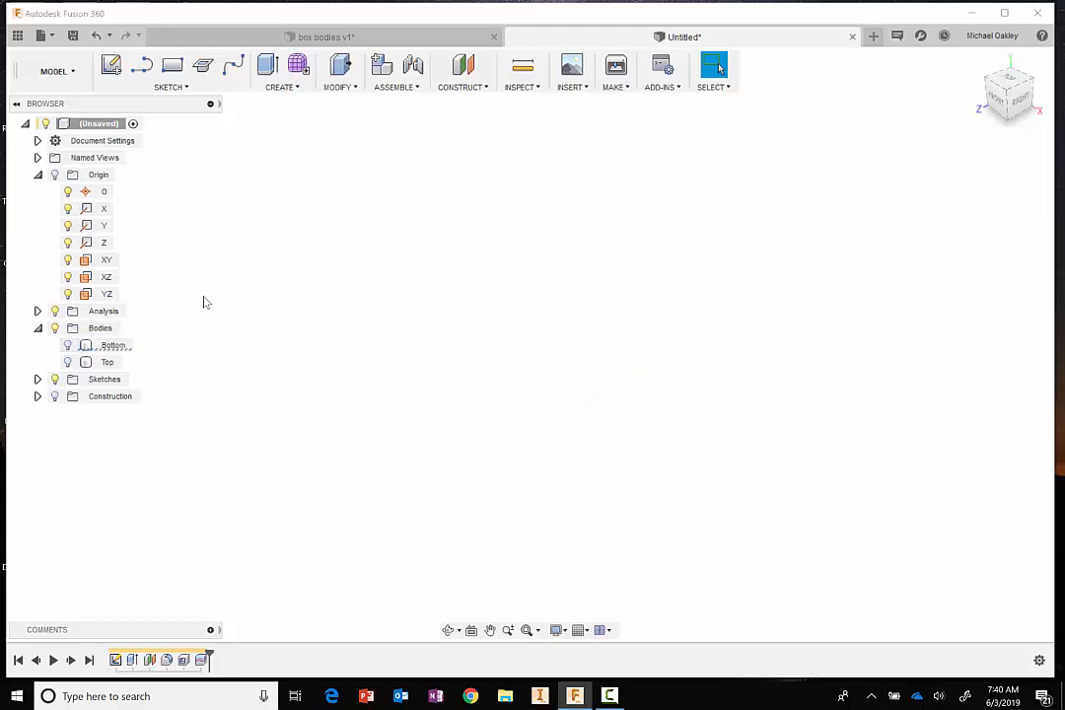
left_click(67, 346)
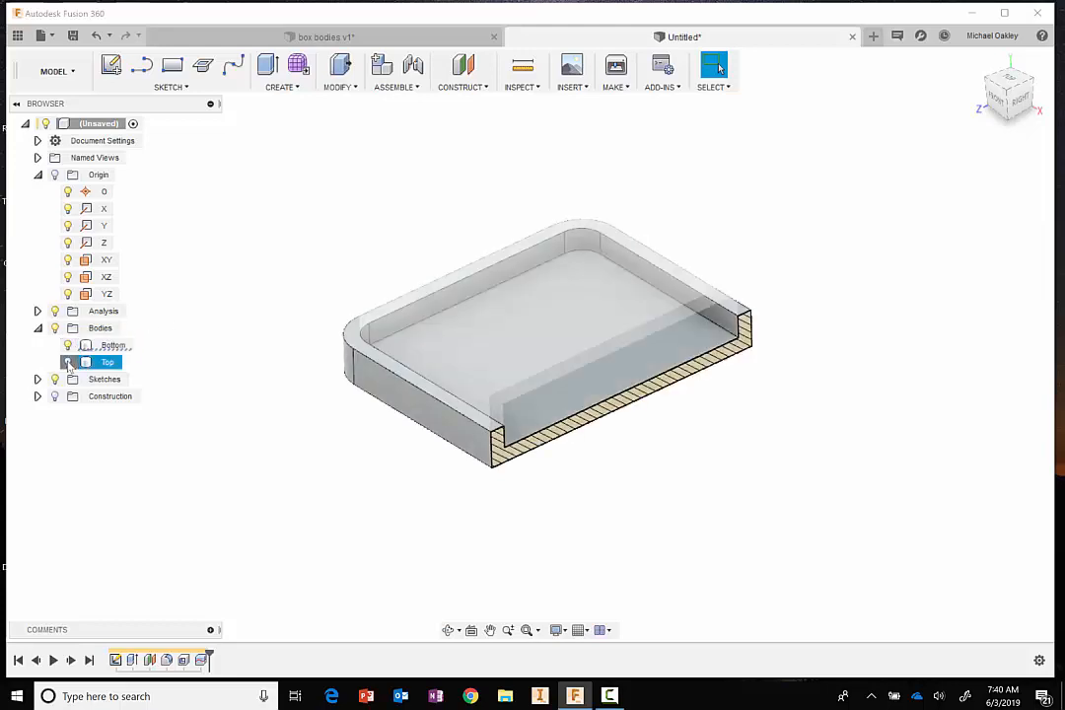
left_click(67, 362)
Sketch a rectangle about 0.1 in wide and 0.2 in tall on the YZ plane, from the inner wall's split-line corner up into the top body's wall.
middle_click_drag(274, 289, 291, 316)
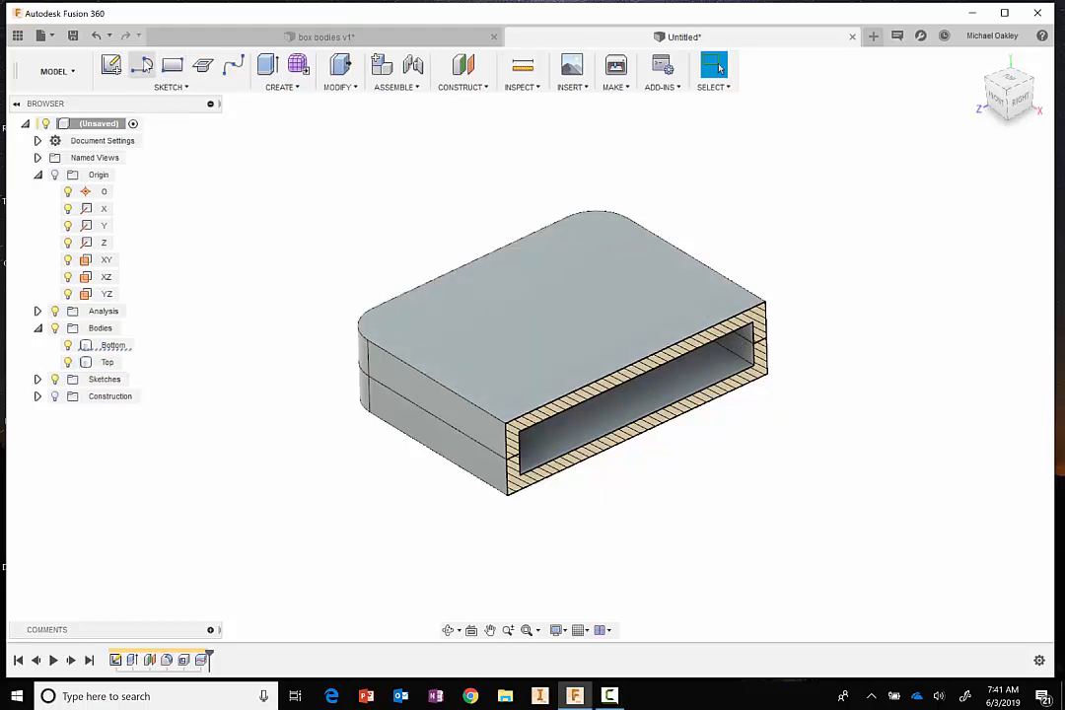
left_click(113, 66)
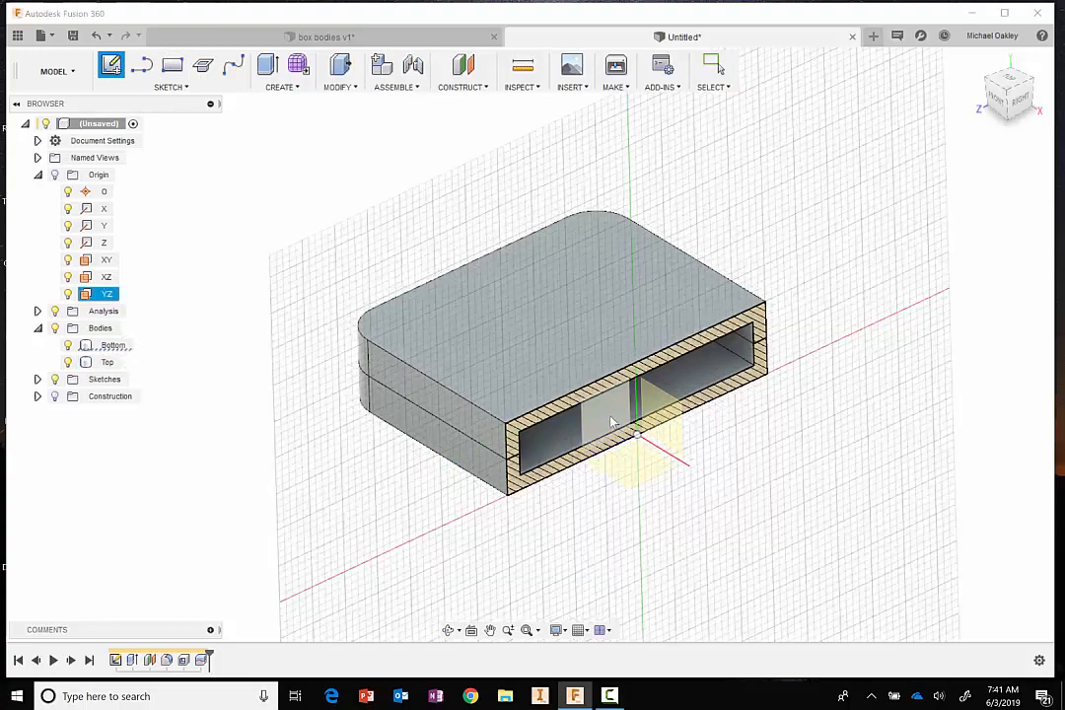
left_click(610, 420)
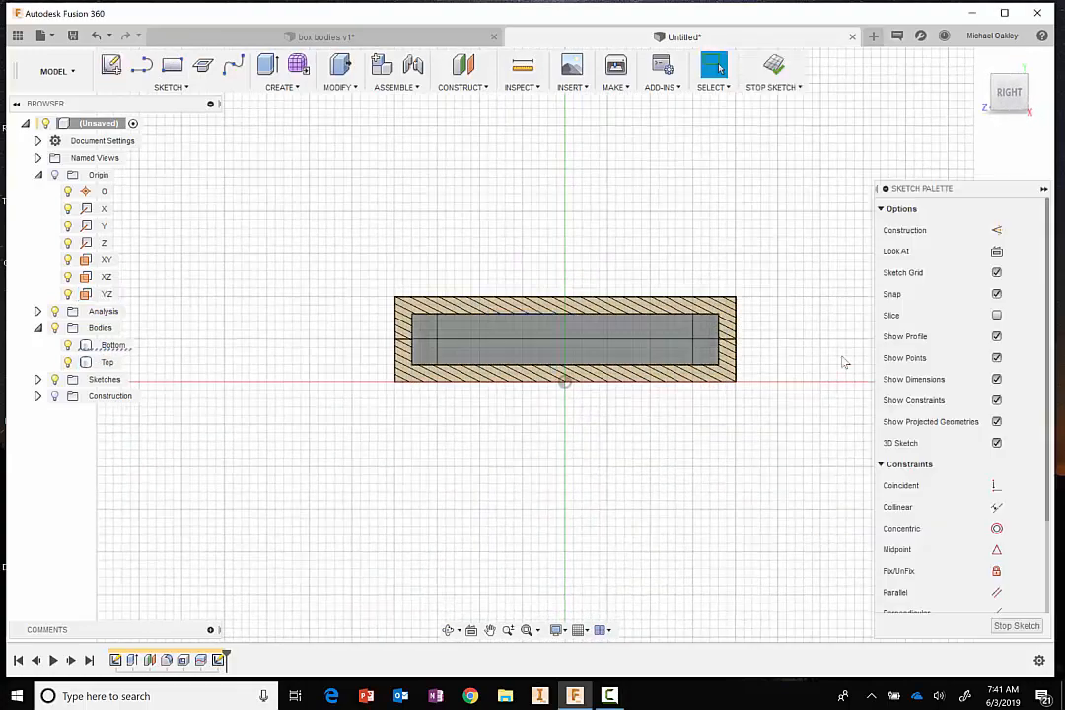
scroll(798, 317, "up", 6)
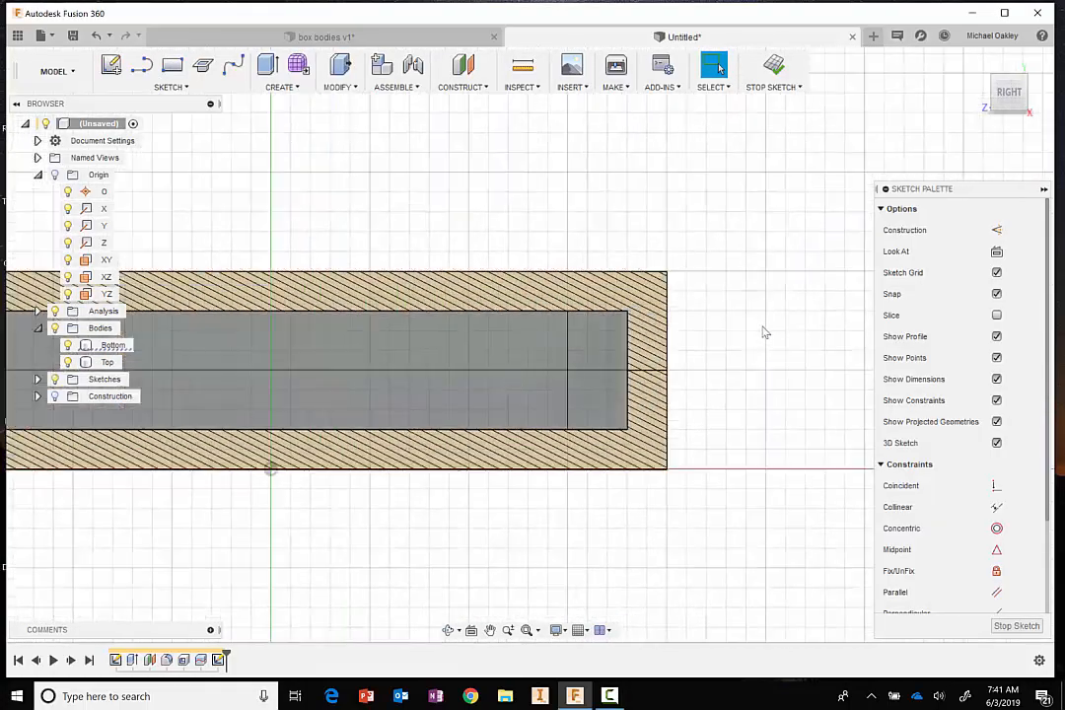
scroll(760, 333, "up", 2)
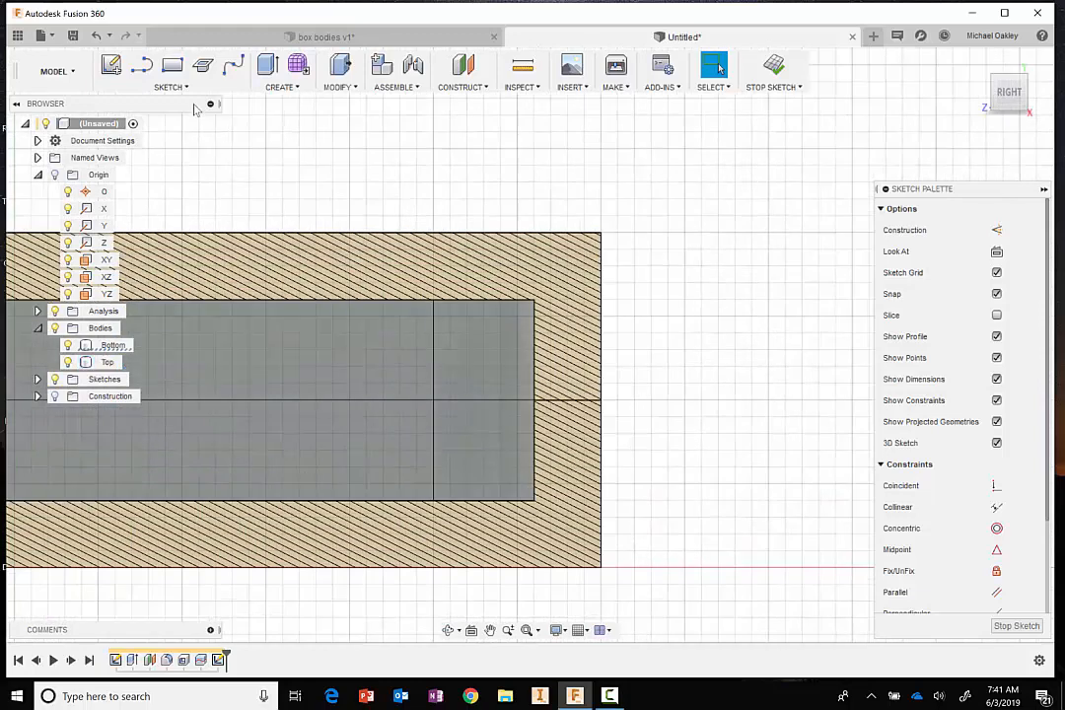
left_click(171, 64)
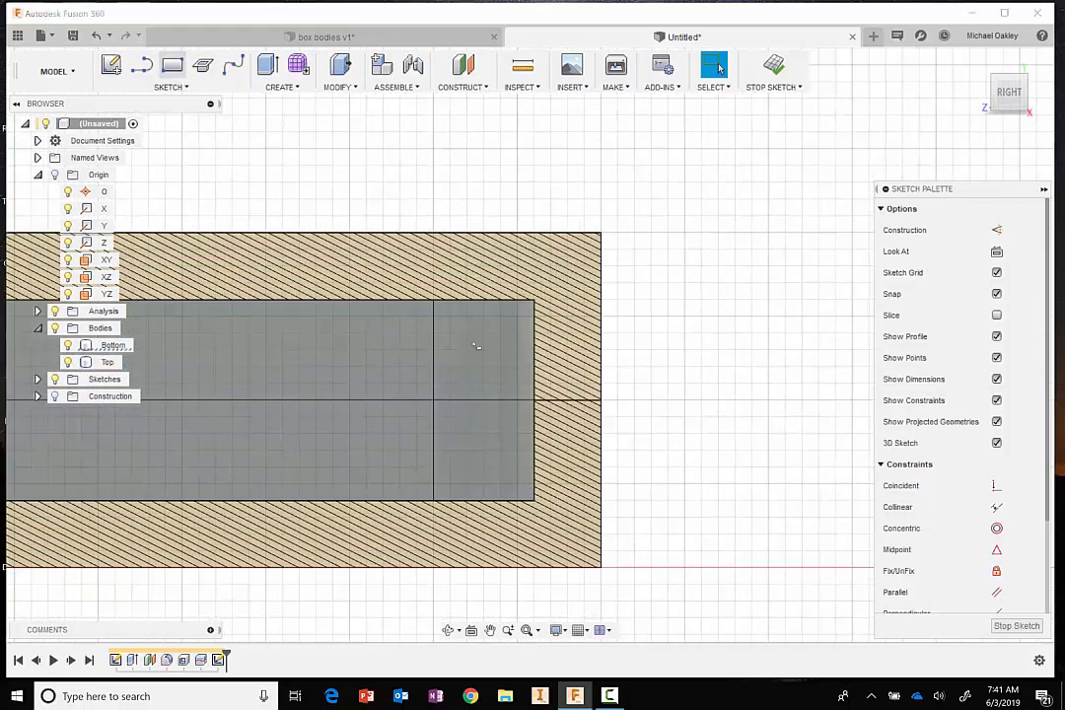
left_click(535, 401)
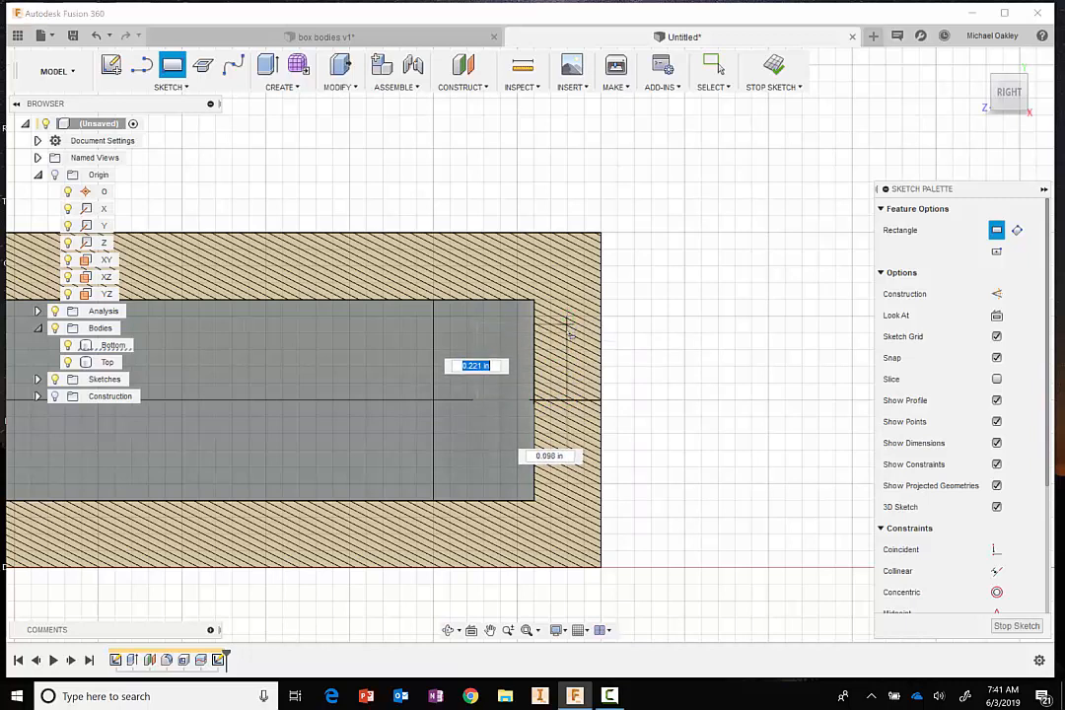
left_click(569, 335)
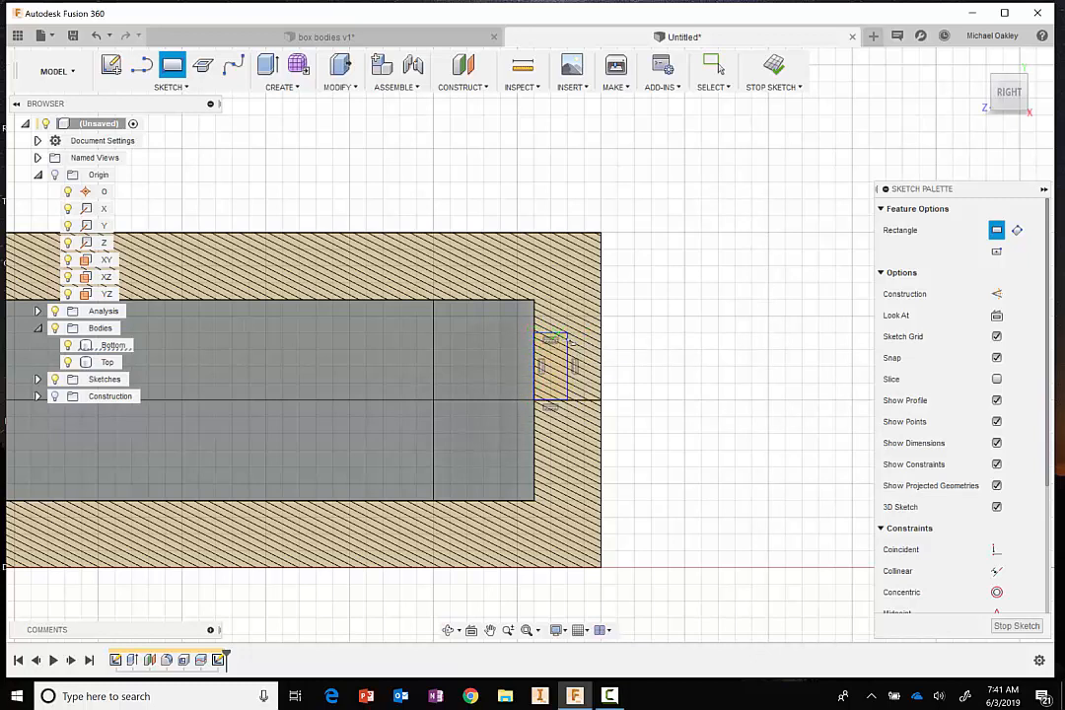
left_click(778, 83)
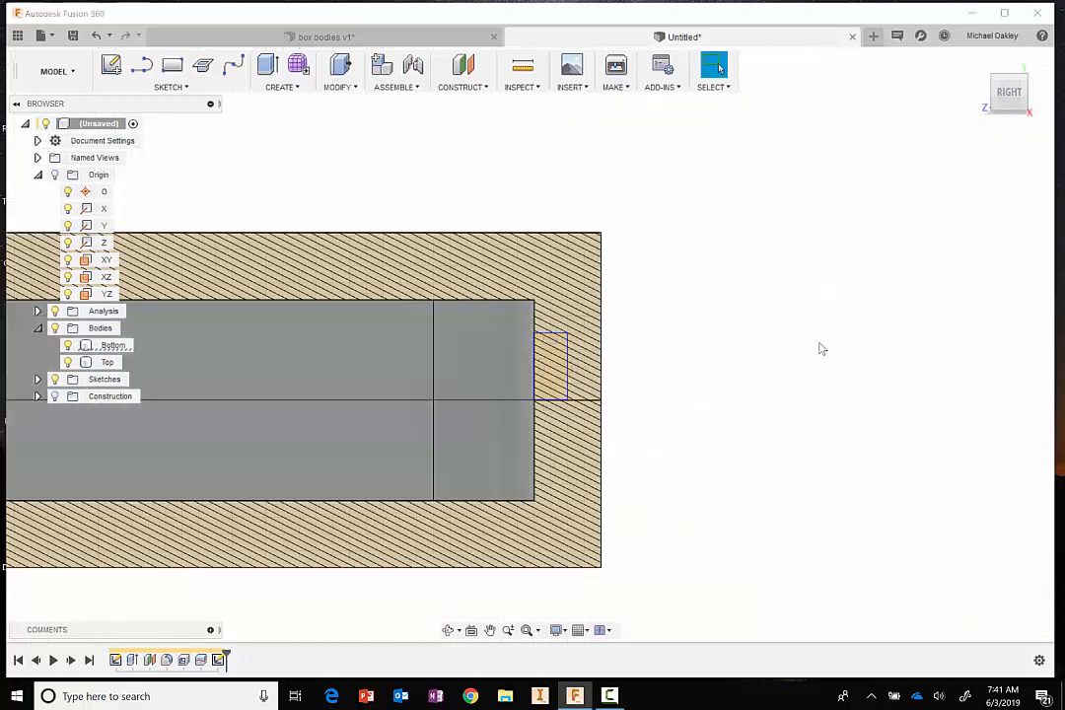
Set up a single-path sweep of the small lip rectangle along the chained outer top edge of the box.
middle_click_drag(785, 353, 742, 520, "shift")
scroll(742, 519, "down", 5)
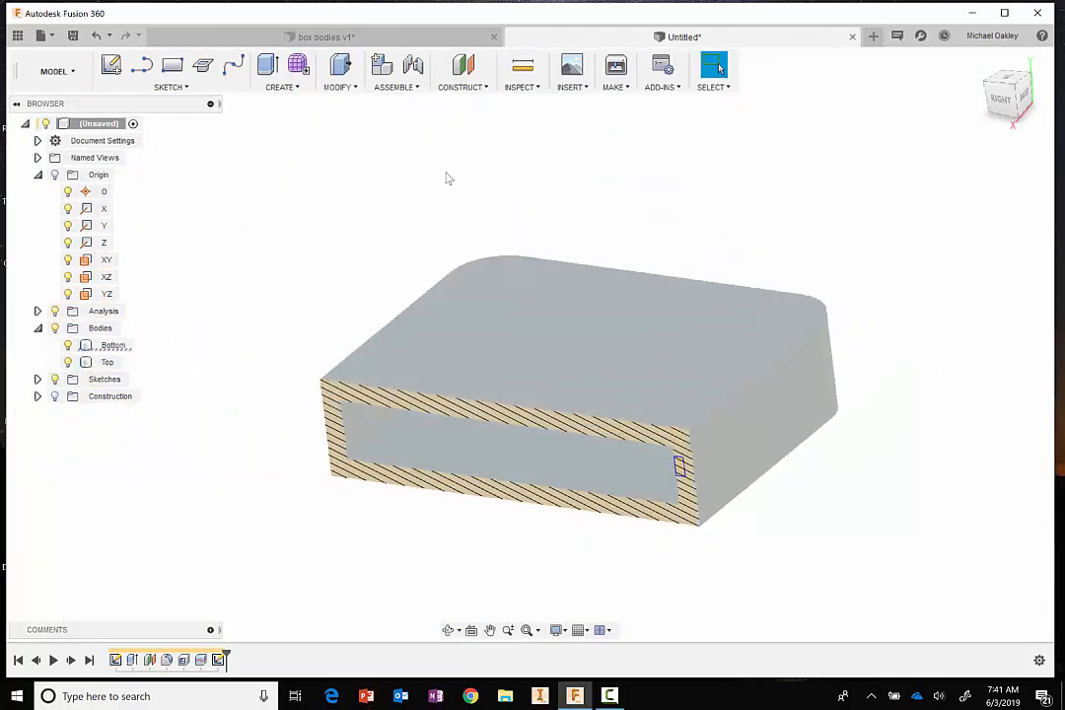
scroll(864, 535, "up", 2)
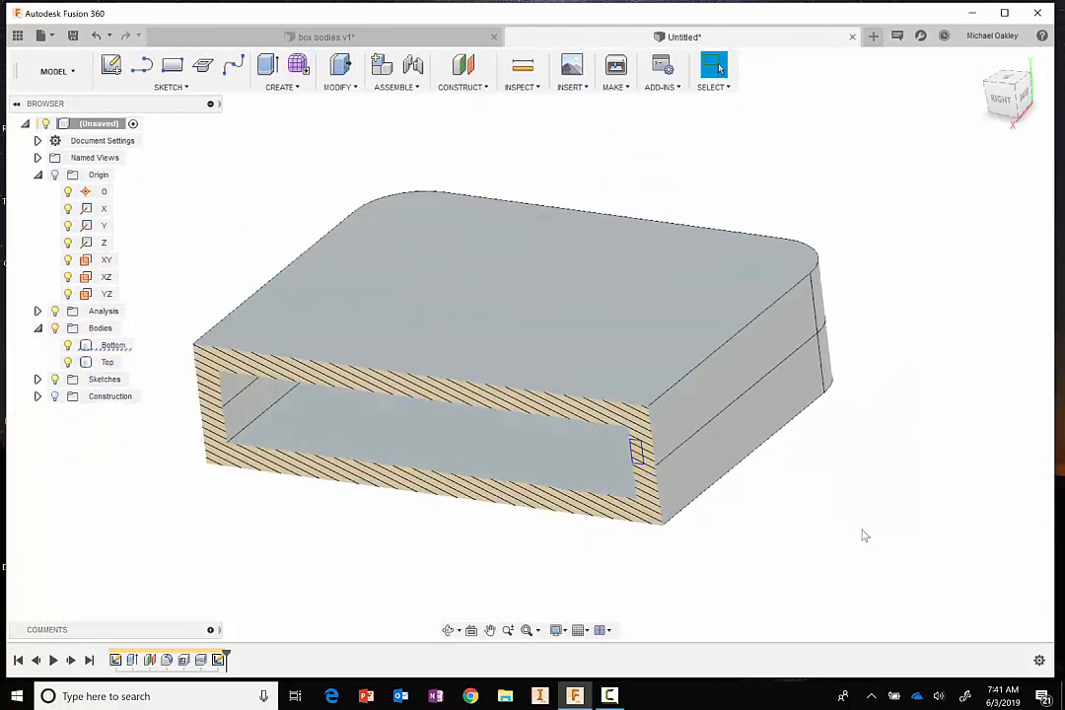
middle_click_drag(851, 540, 875, 525, "shift")
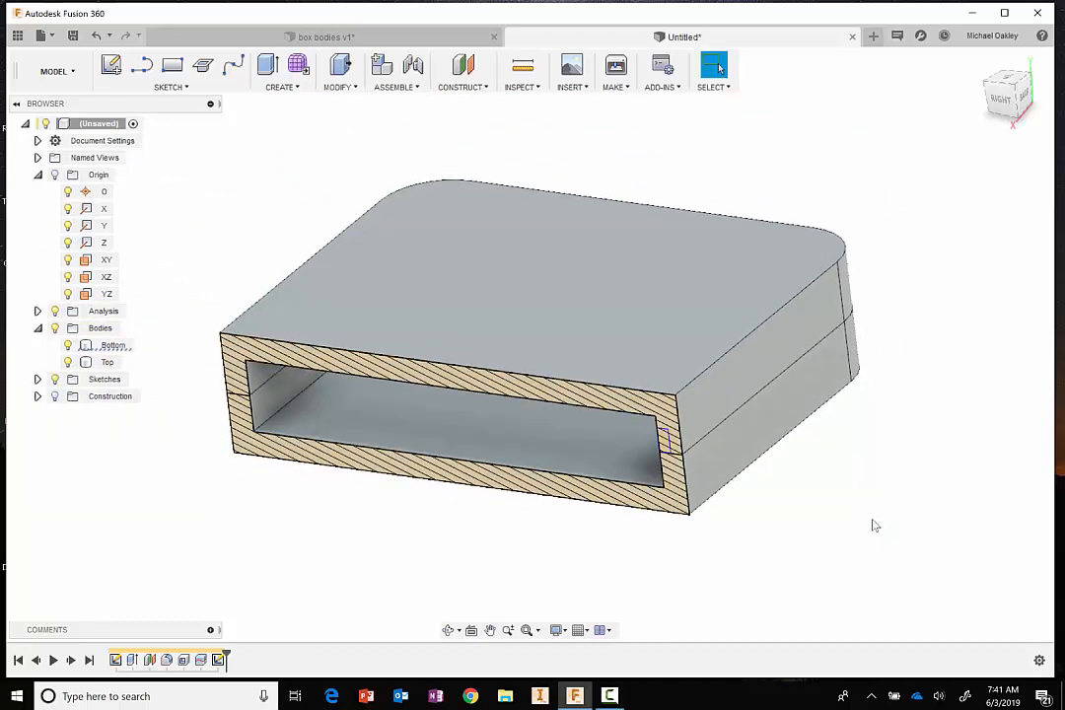
left_click(298, 89)
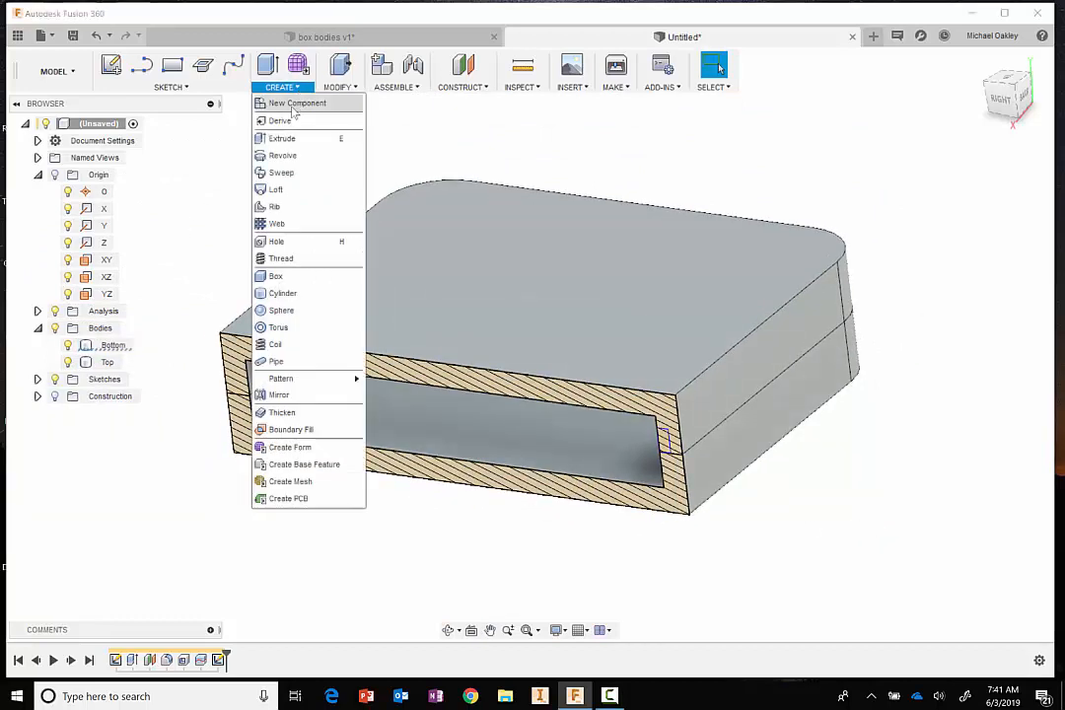
left_click(281, 173)
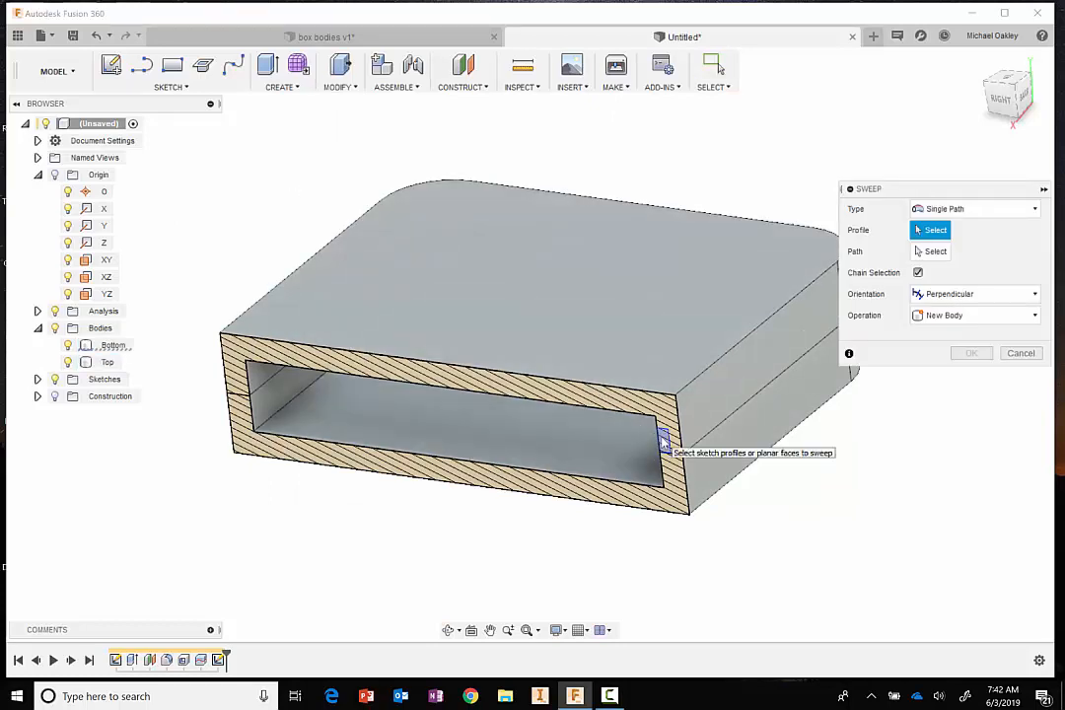
left_click(662, 441)
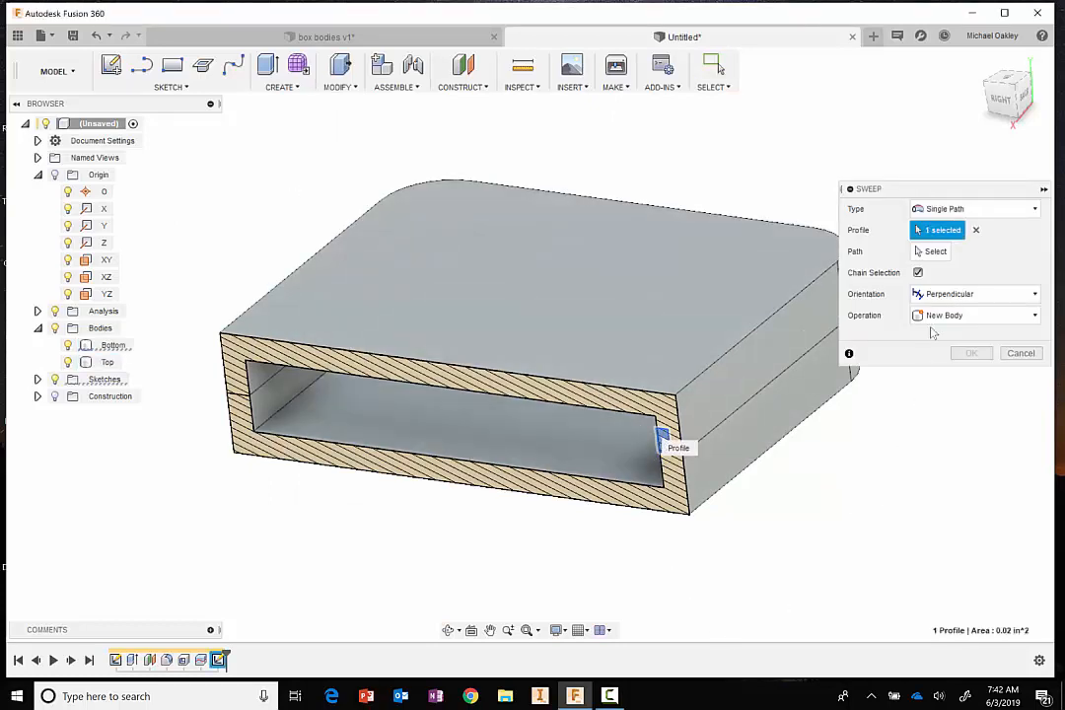
left_click(937, 254)
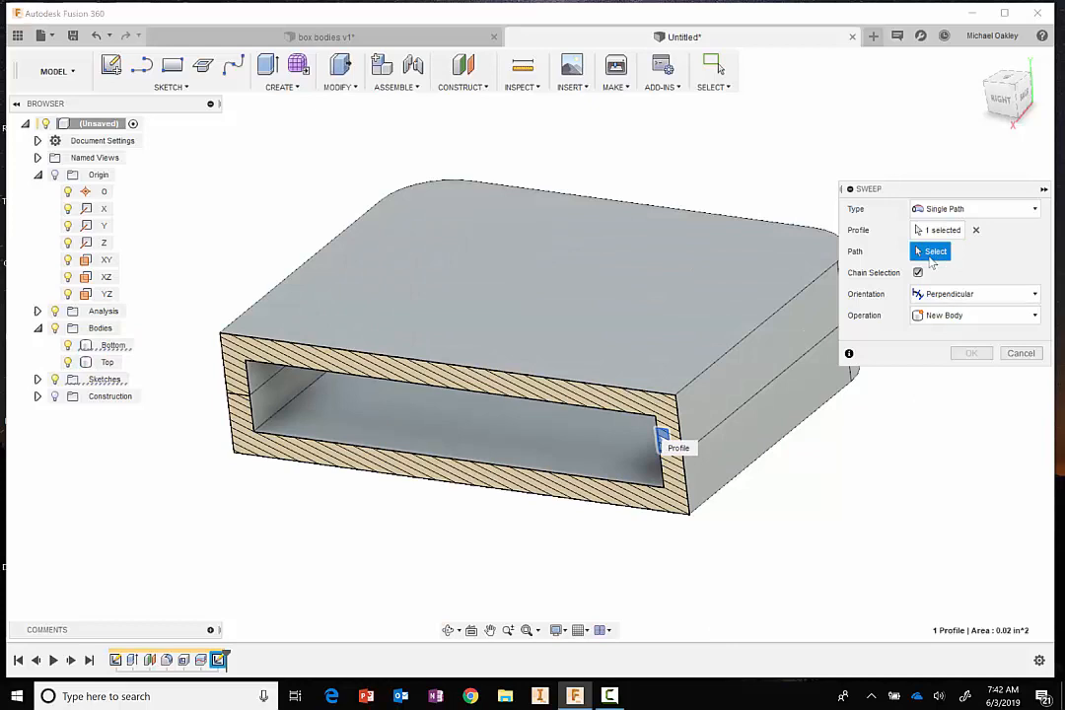
left_click(703, 372)
middle_click_drag(762, 566, 774, 463)
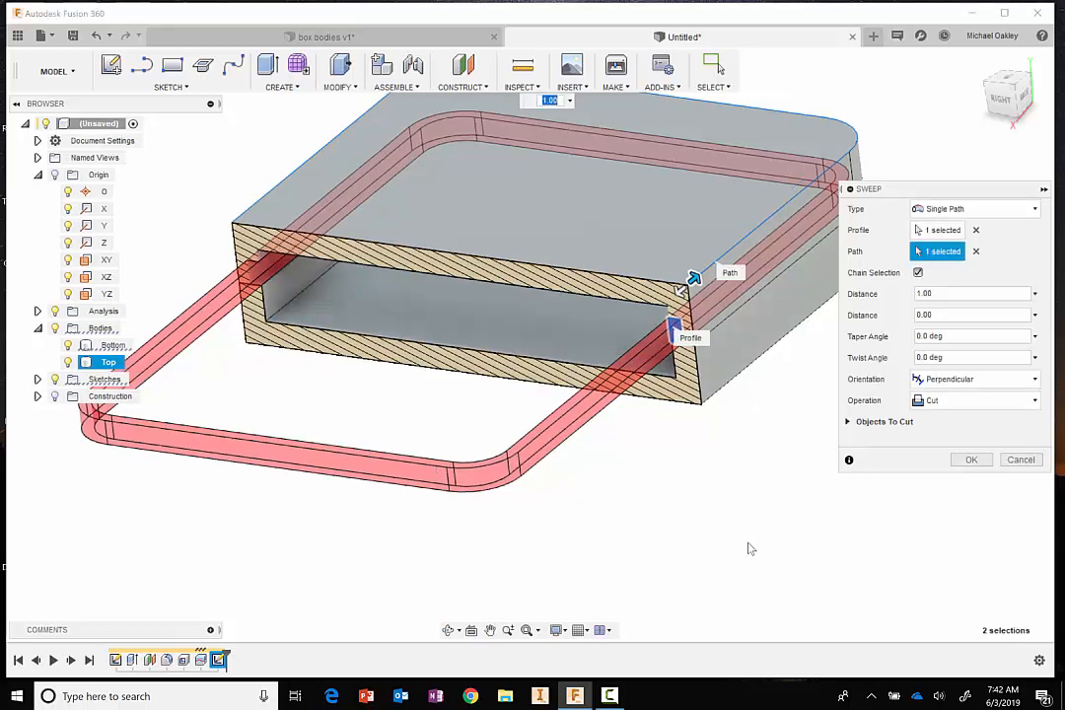
scroll(748, 549, "down", 2)
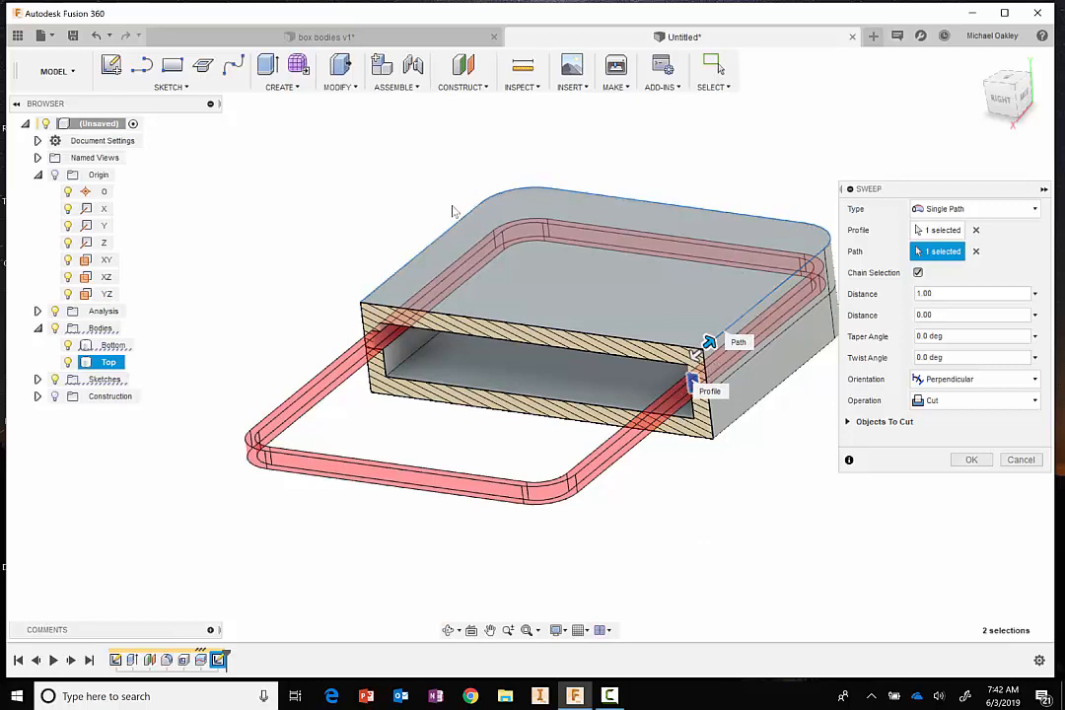
Try Join as the sweep operation and switch it back to Cut.
left_click(954, 404)
left_click(943, 422)
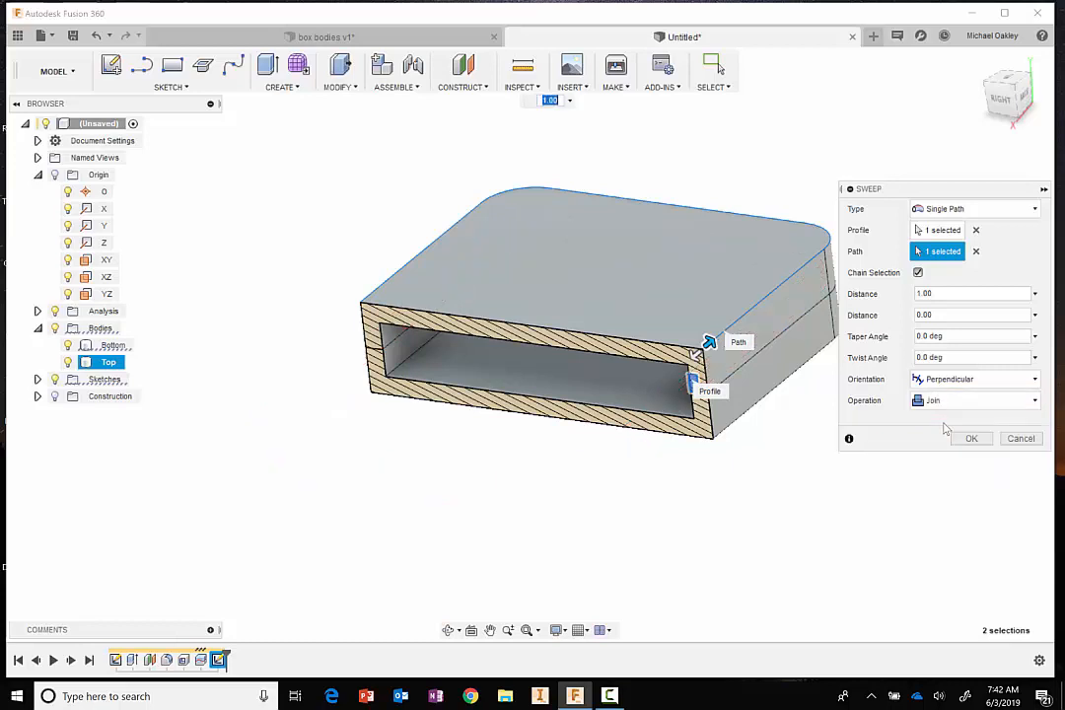
left_click(932, 401)
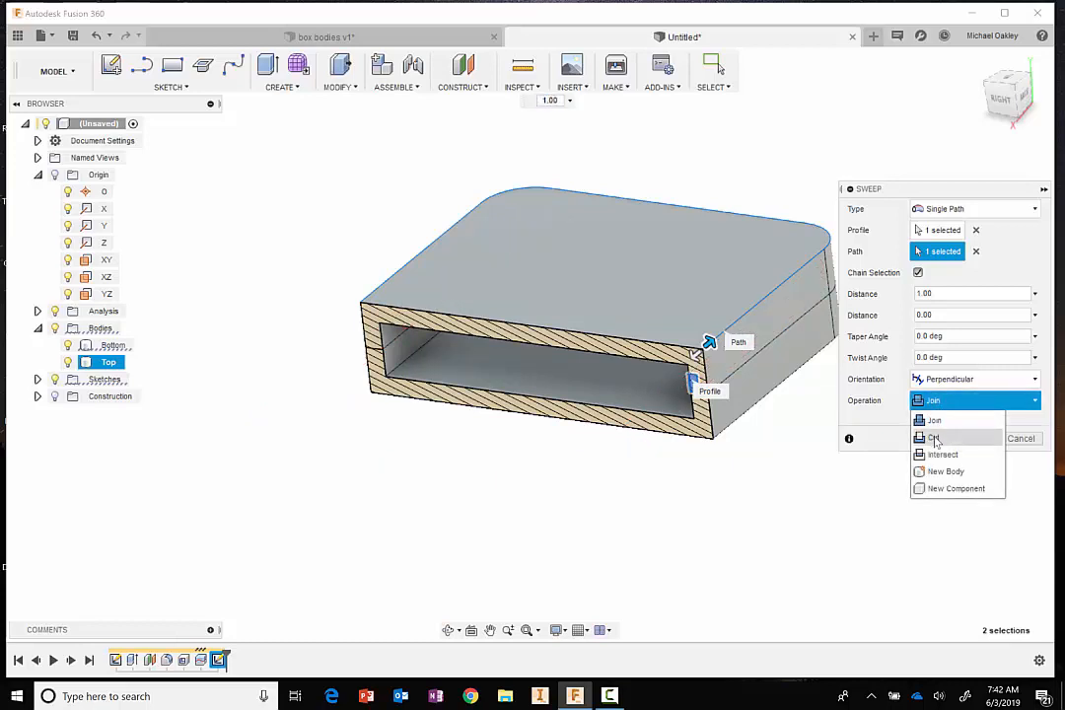
left_click(923, 438)
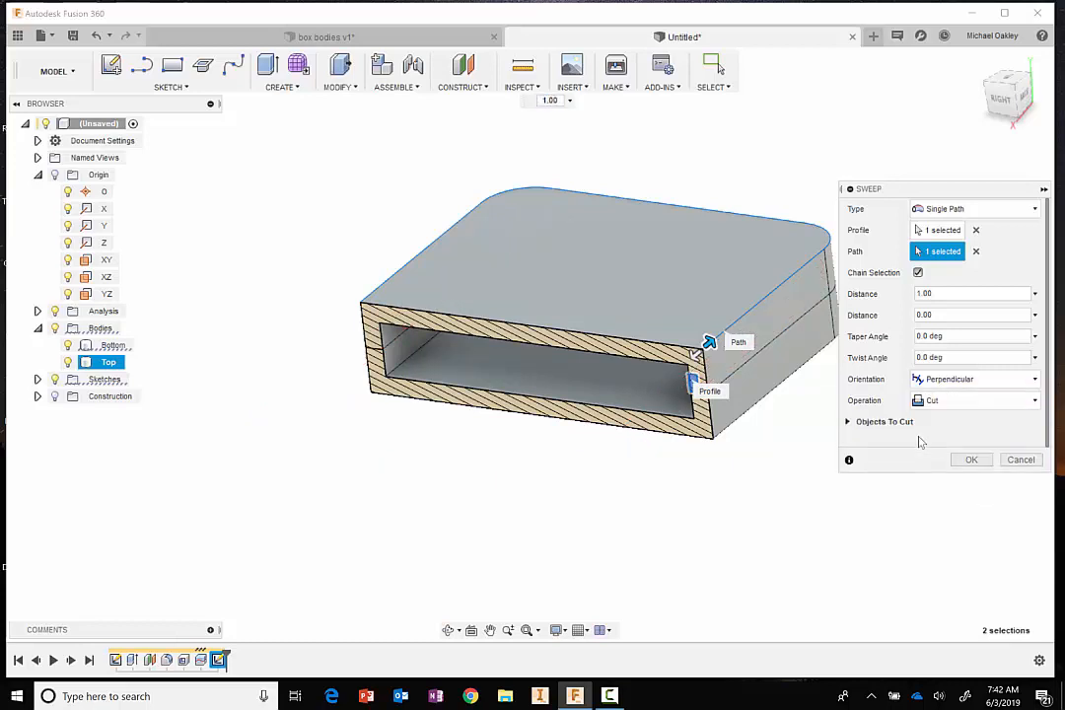
Hide the Bottom body and complete the sweep so it cuts the lip recess only from the Top body.
left_click(68, 346)
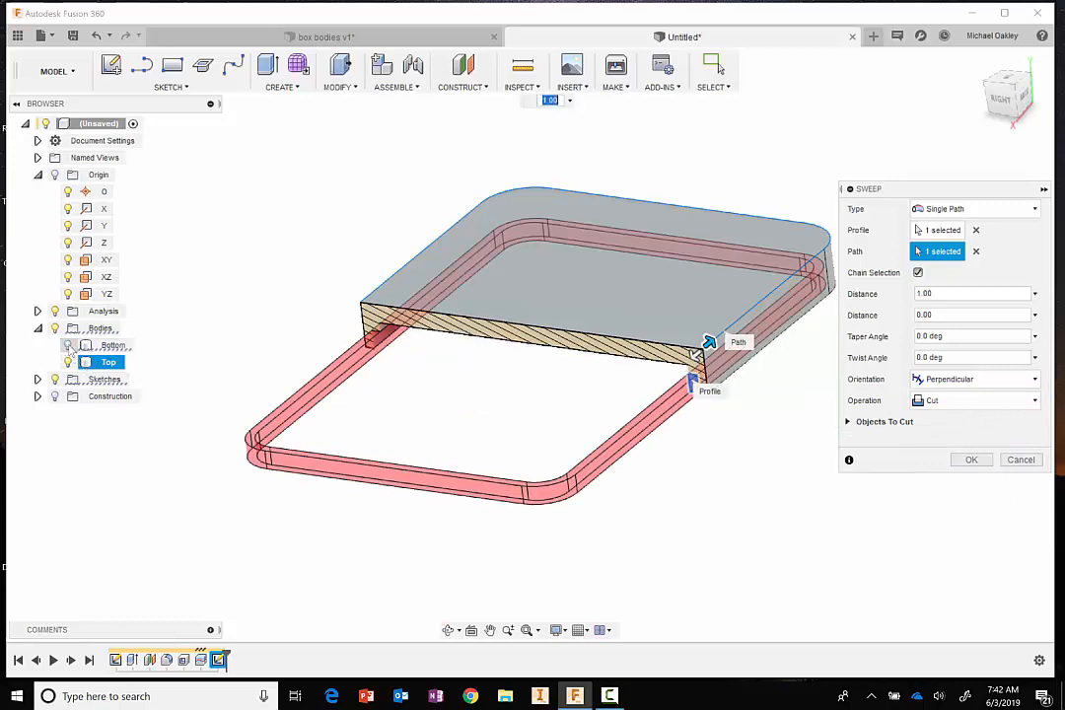
mouse_move(655, 454)
middle_mouse_down("shift")
mouse_move(684, 428)
mouse_move(648, 457)
mouse_move(630, 457)
mouse_move(638, 458)
middle_mouse_up("shift")
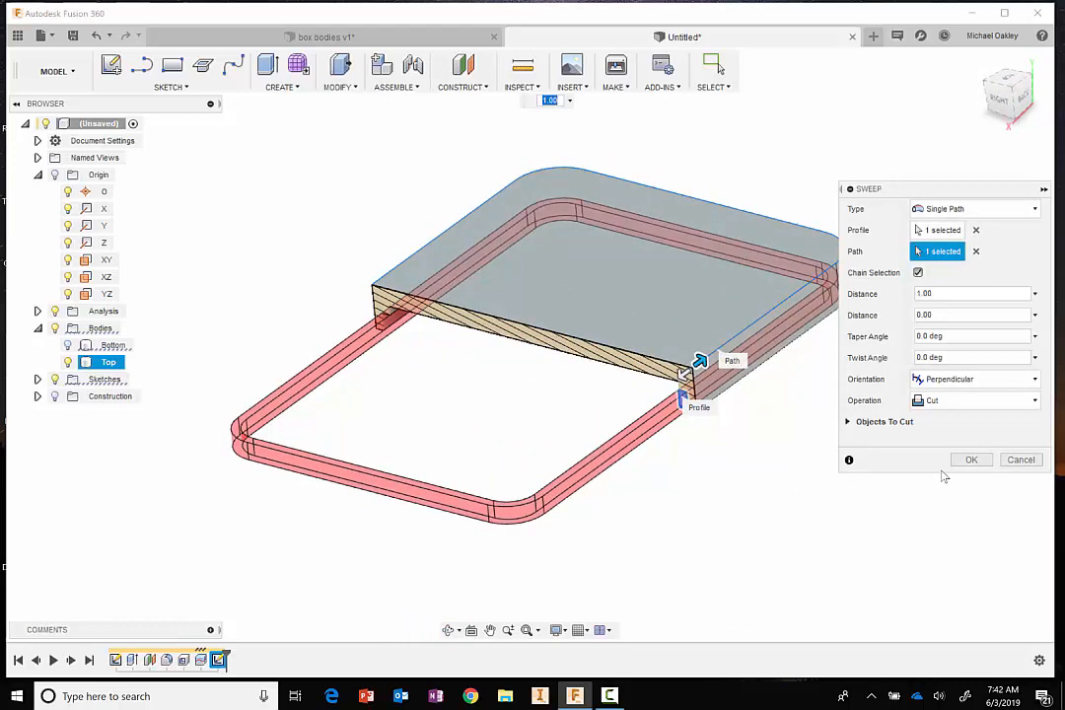
left_click(971, 460)
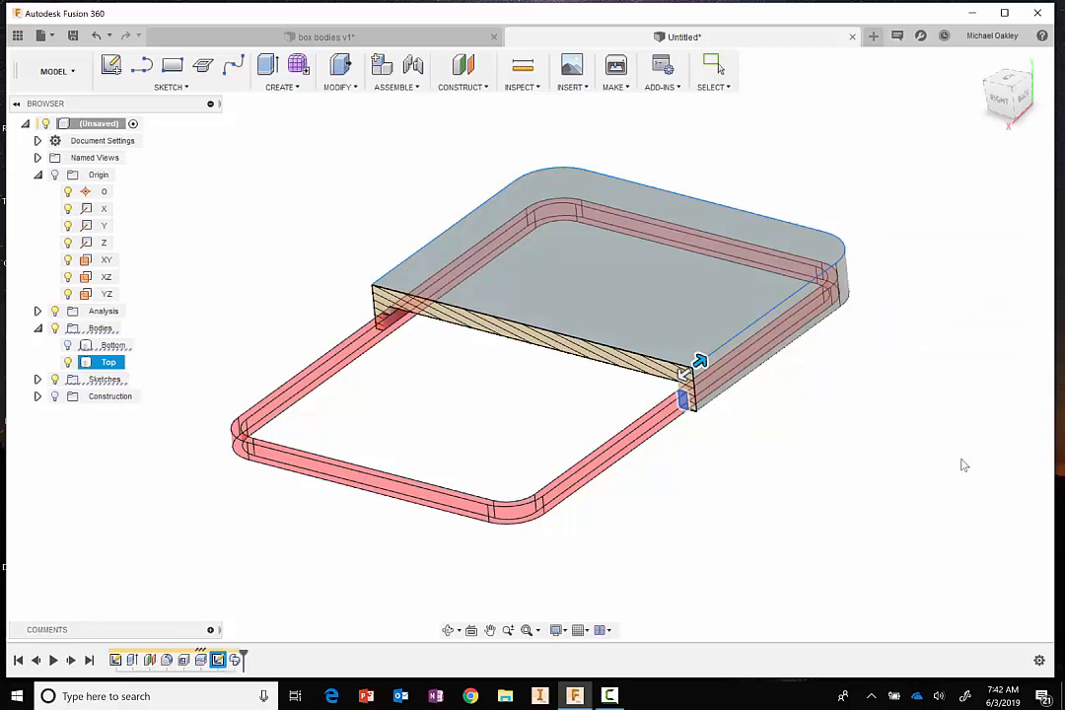
mouse_move(579, 451)
middle_mouse_down("shift")
mouse_move(571, 349)
mouse_move(578, 427)
middle_mouse_up("shift")
Hide the Top body, show the Bottom body and make Sketch2 with the lip rectangle visible.
left_click(69, 363)
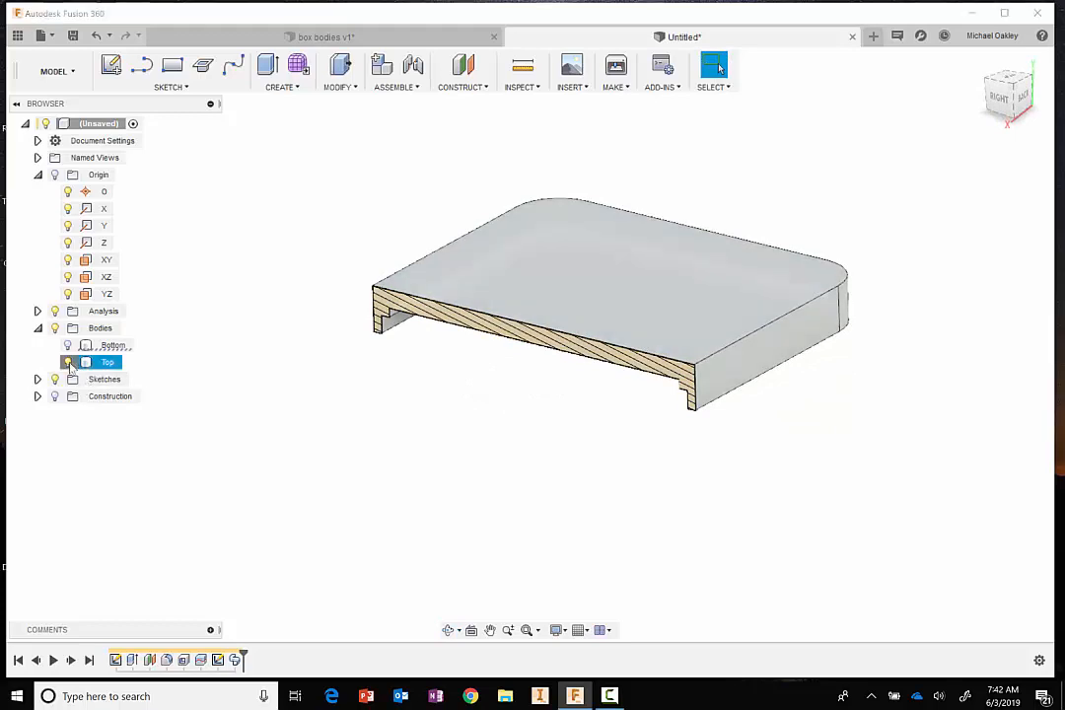
left_click(69, 347)
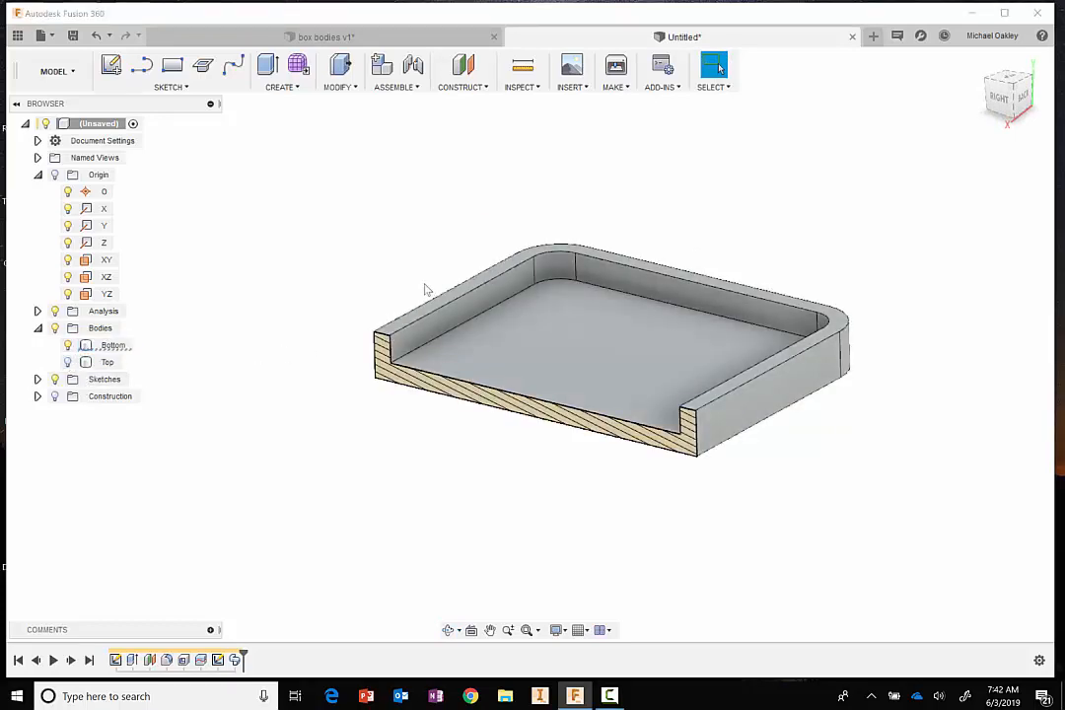
middle_click_drag(363, 283, 353, 309)
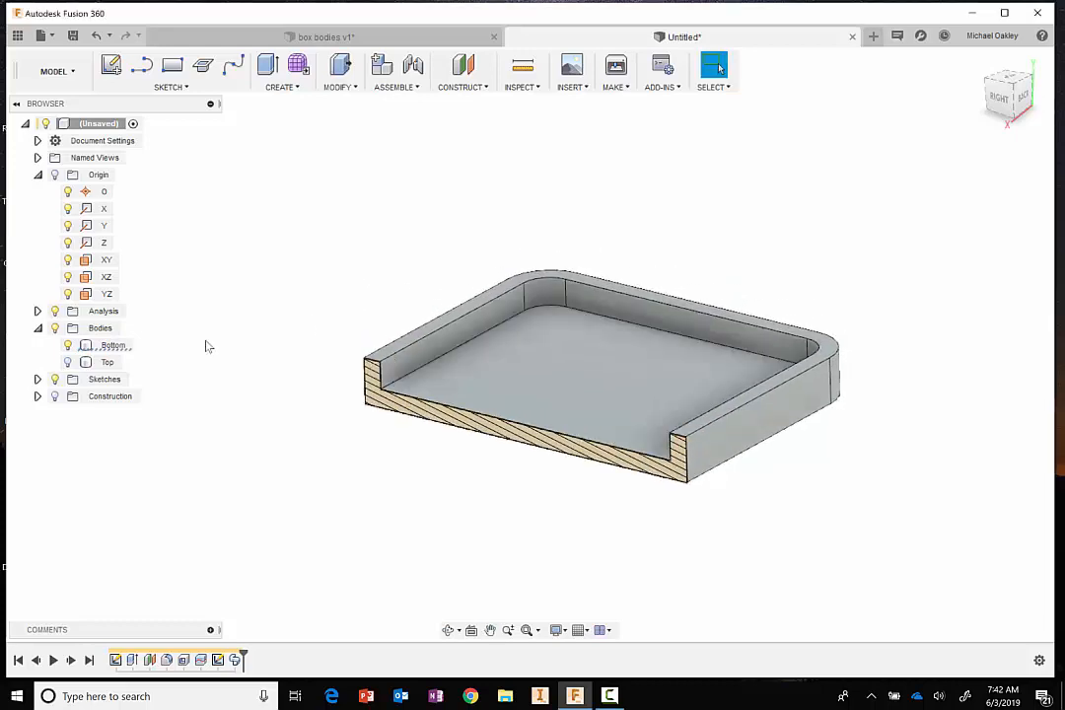
left_click(38, 379)
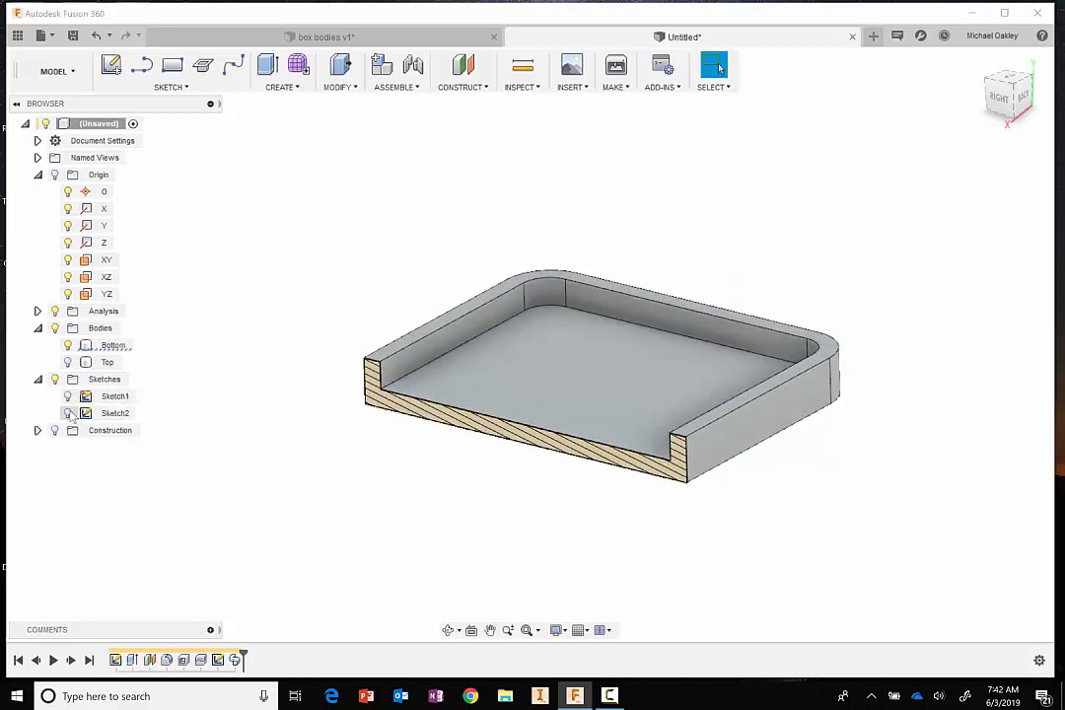
left_click(68, 413)
Sweep the lip rectangle along the Bottom body's chained inner top edge as a single-path Join.
right_click(392, 207)
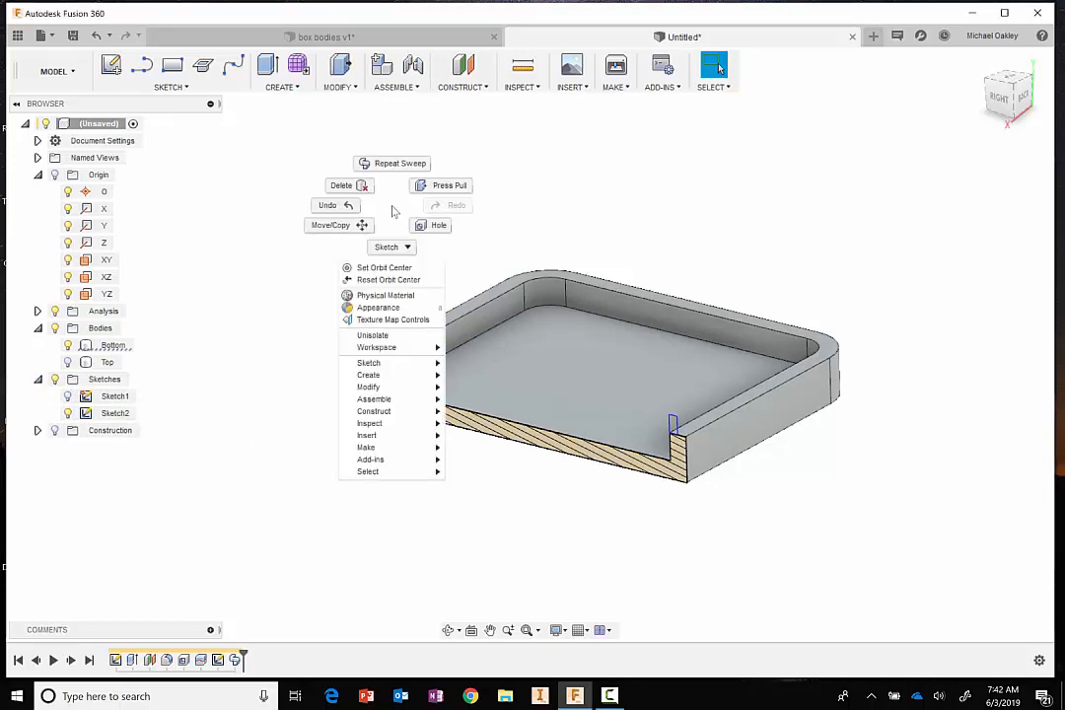
left_click(394, 164)
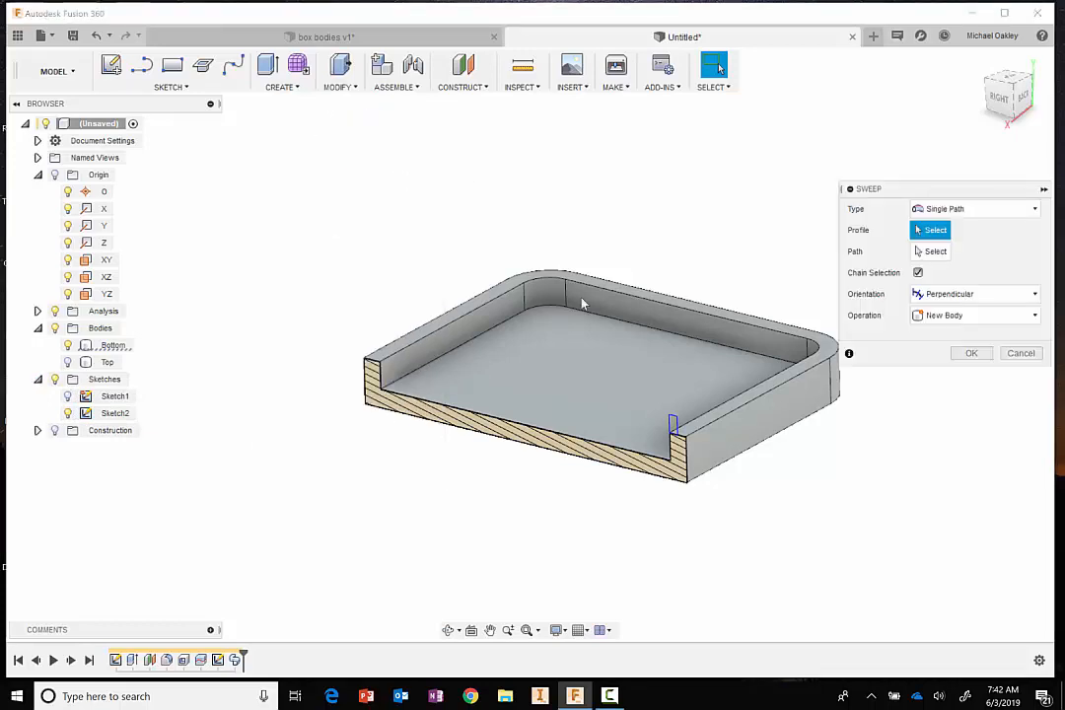
left_click(671, 424)
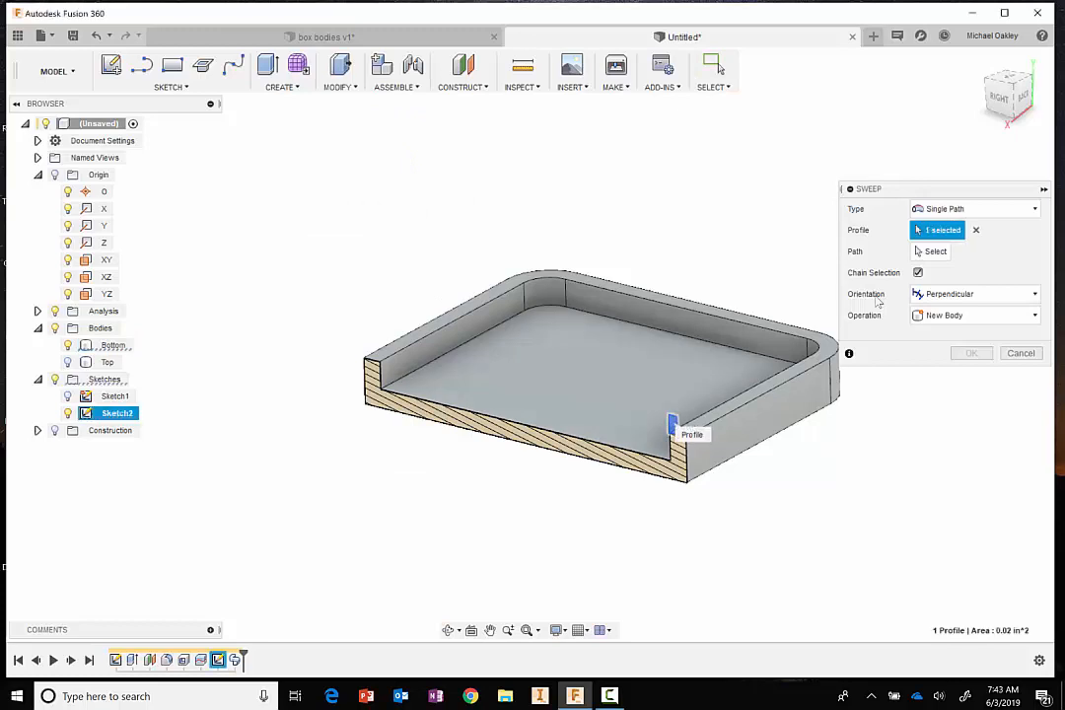
left_click(932, 251)
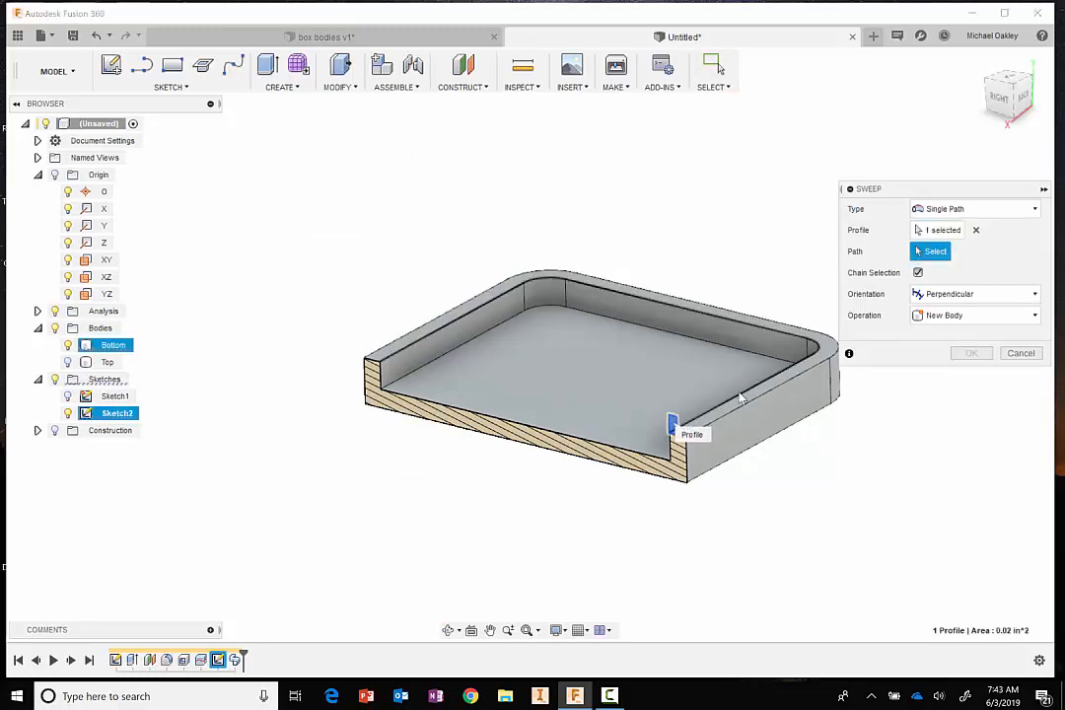
left_click(741, 398)
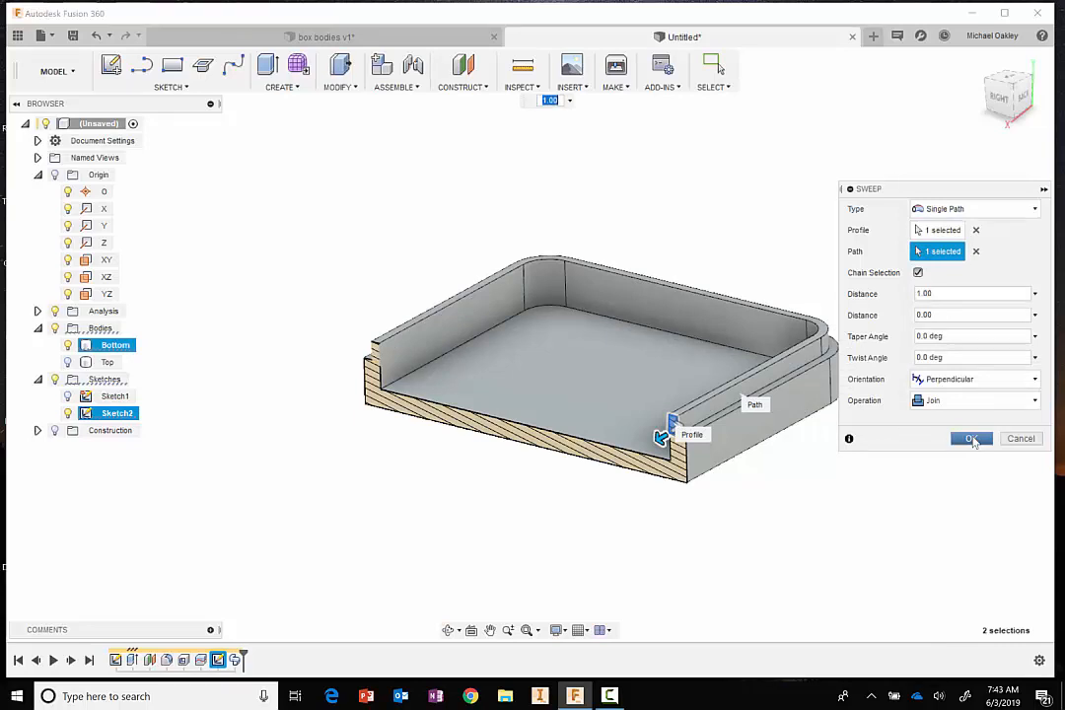
left_click(971, 439)
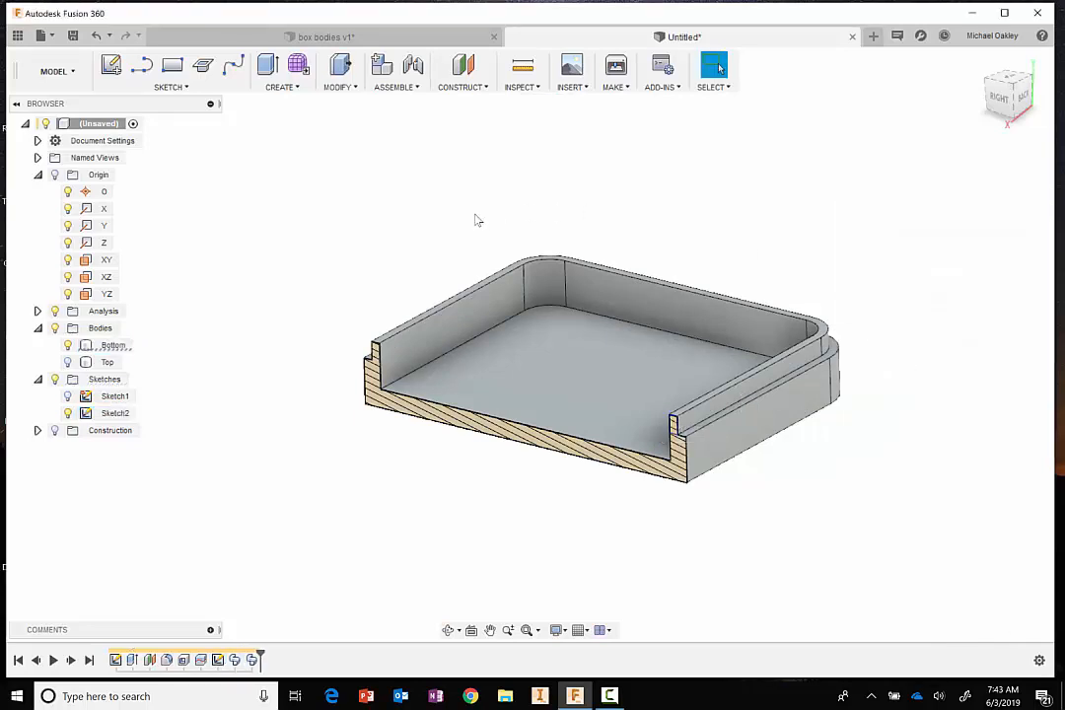
Show both bodies together and examine how the lip fits its recess in the sectioned wall, viewed from the right side.
mouse_move(431, 212)
middle_mouse_down("shift")
mouse_move(449, 231)
mouse_move(438, 233)
mouse_move(434, 217)
middle_mouse_up("shift")
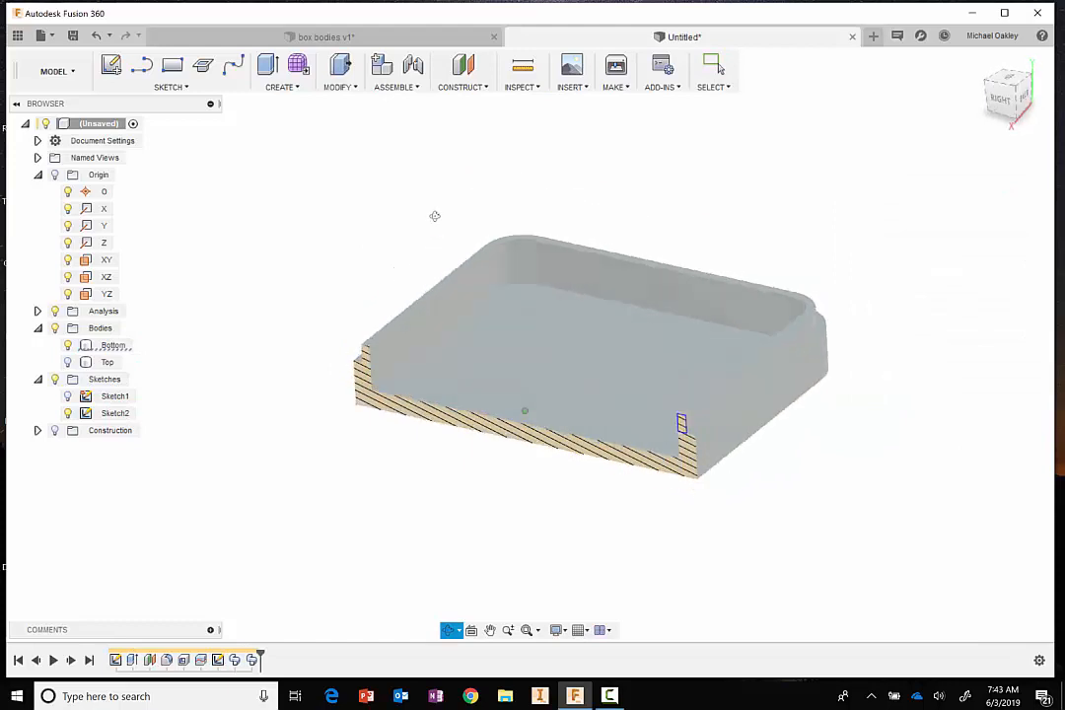
left_click(68, 345)
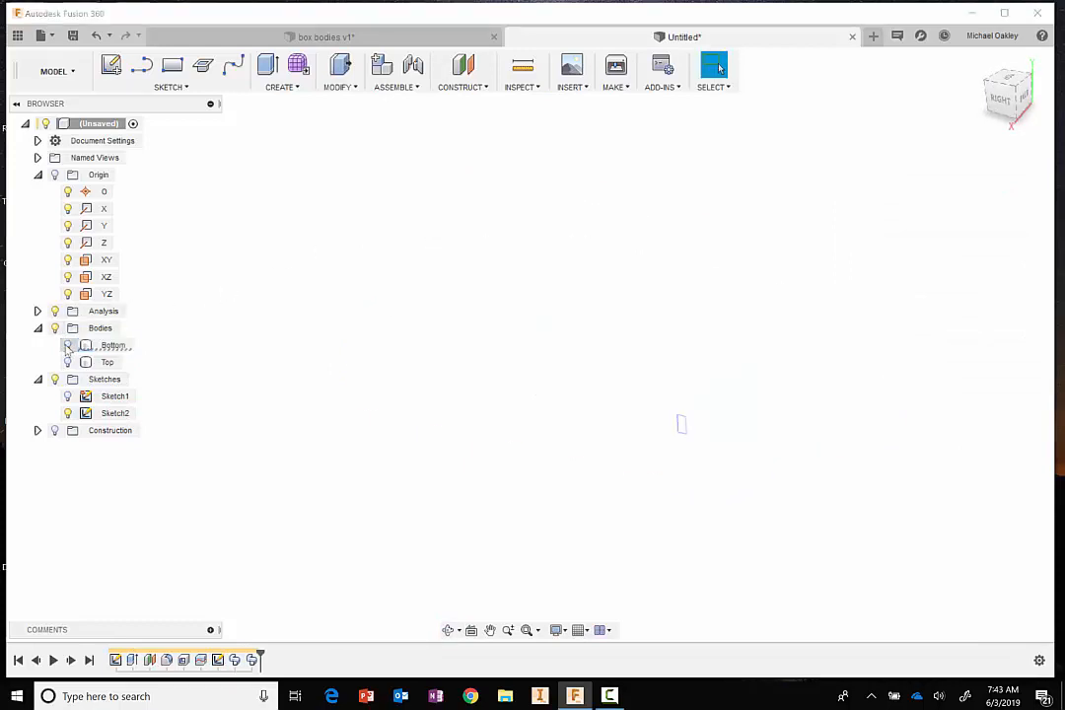
left_click(68, 361)
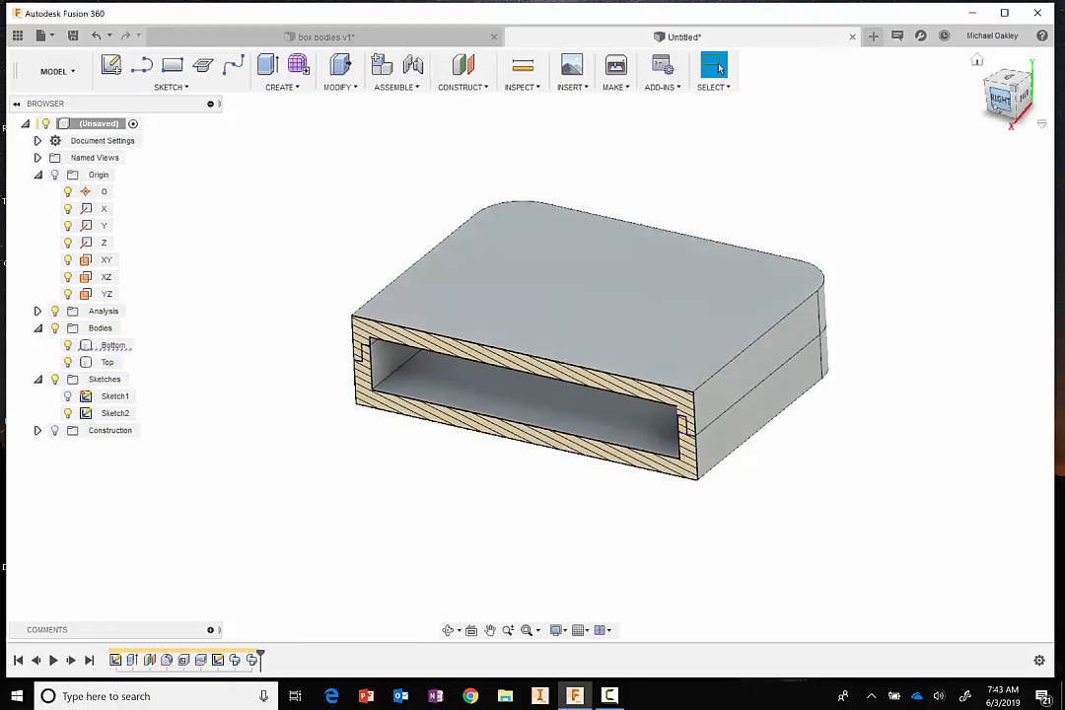
scroll(634, 549, "up", 2)
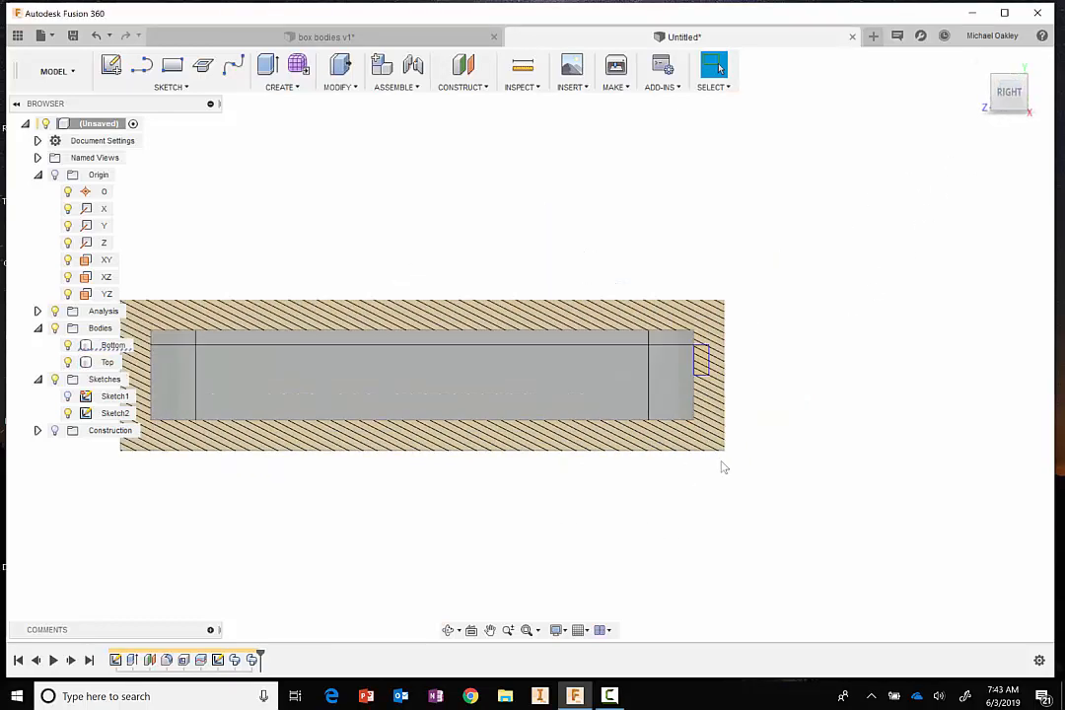
scroll(751, 402, "up", 3)
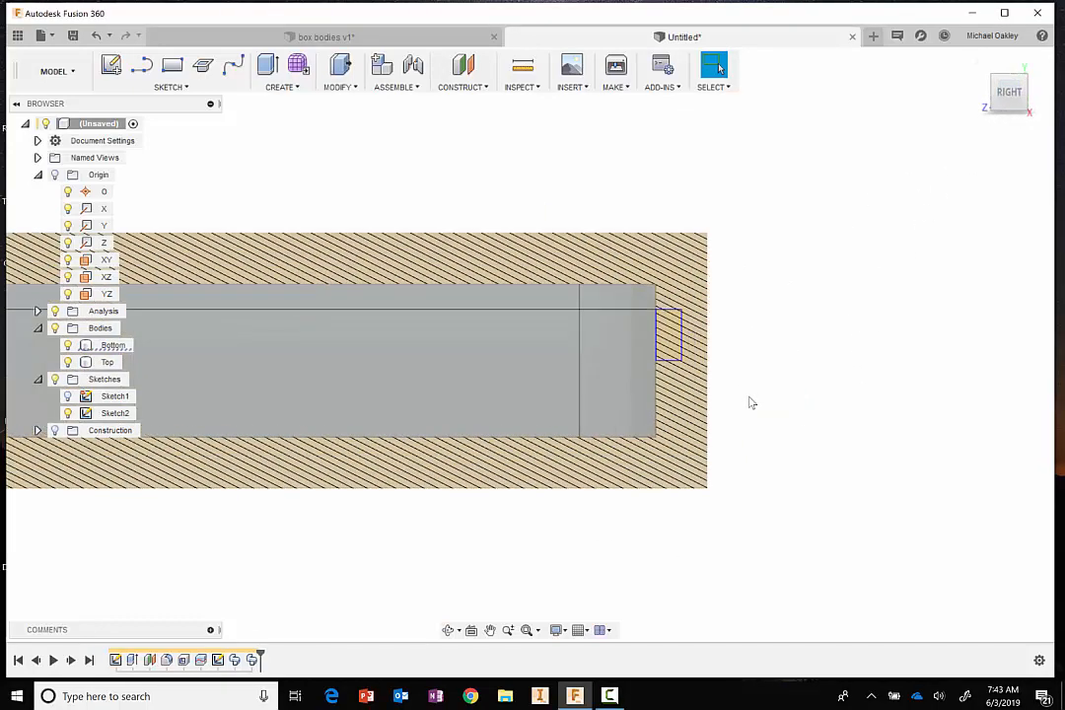
scroll(750, 402, "up", 2)
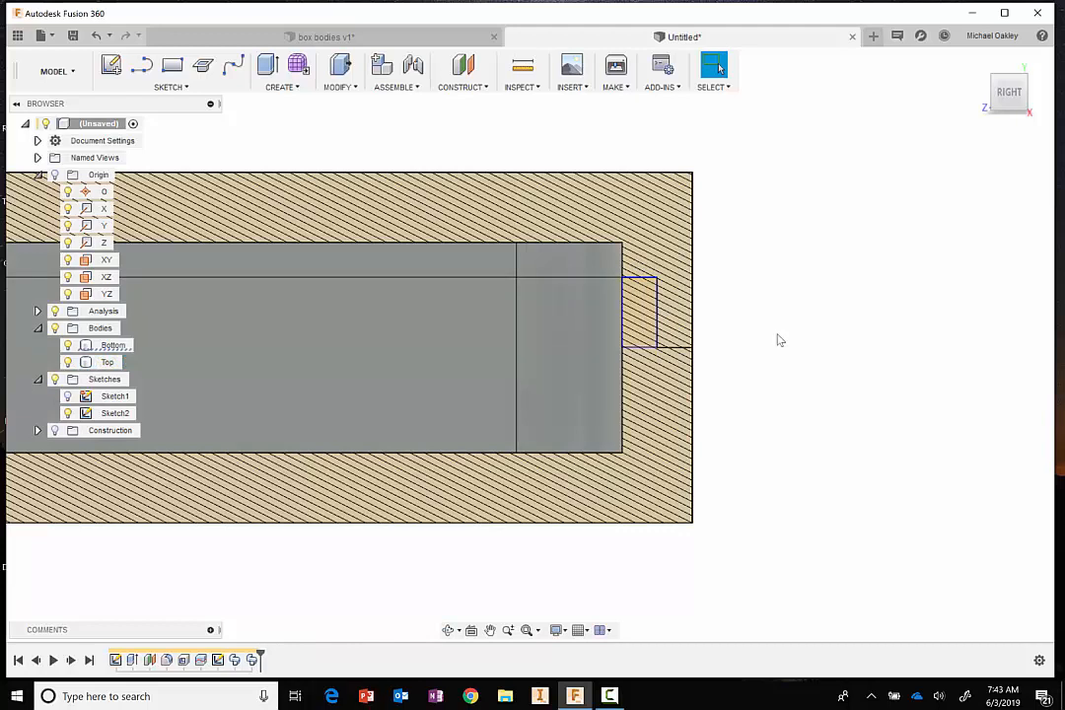
left_click(639, 296)
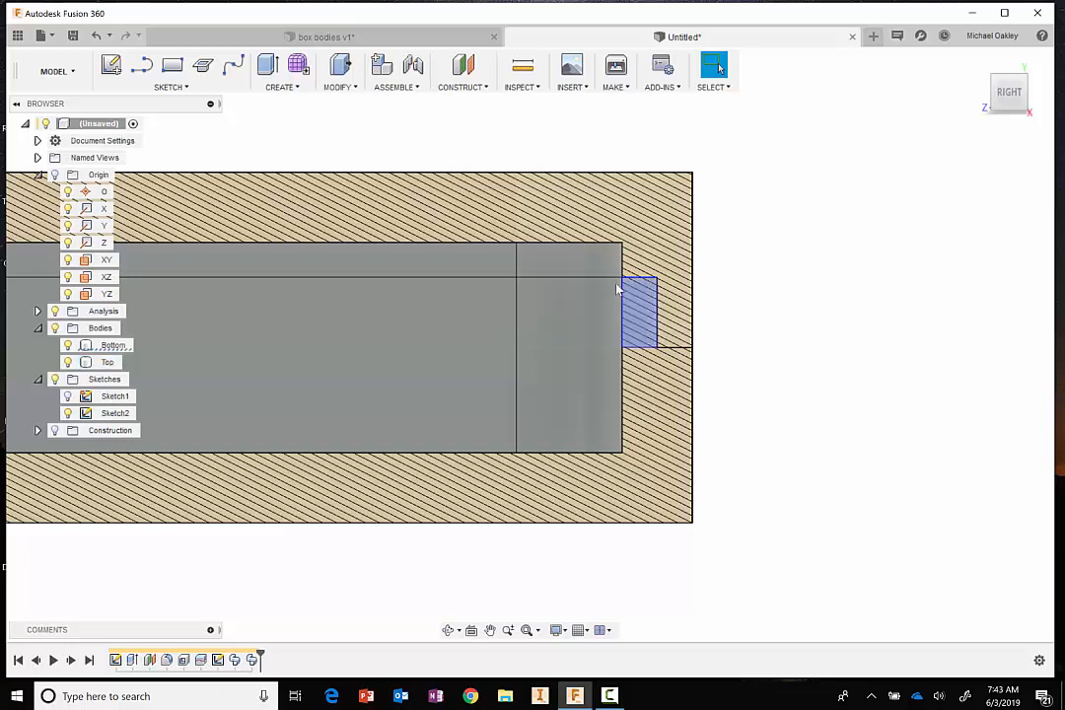
middle_click_drag(759, 288, 874, 293)
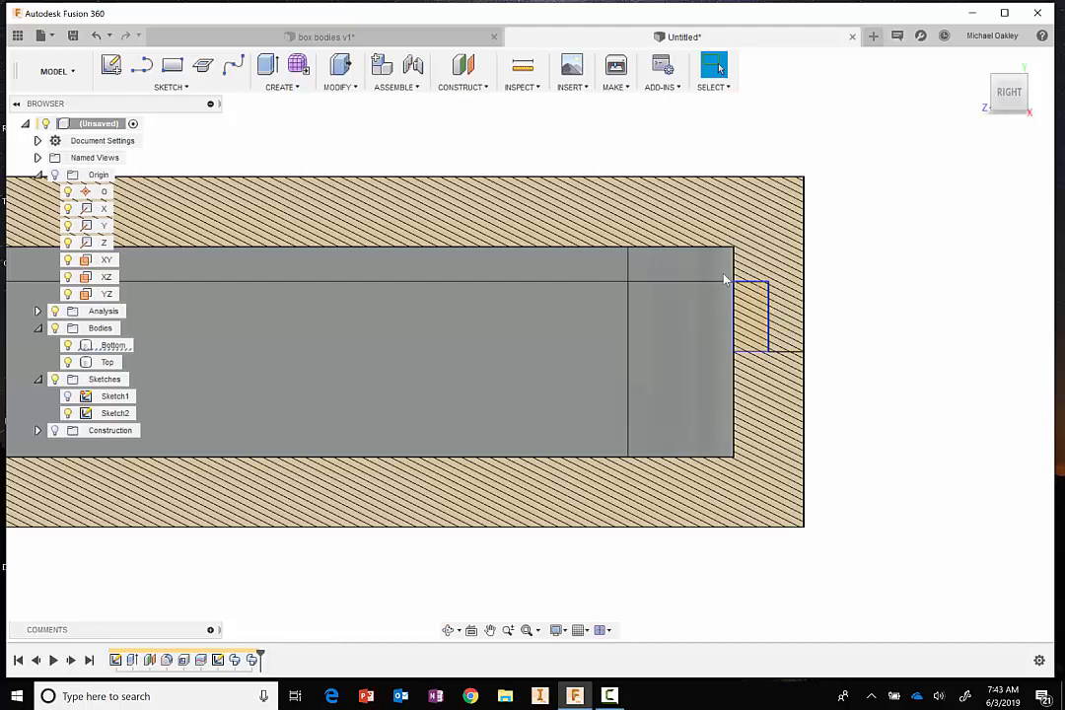
left_click(703, 364)
scroll(712, 361, "down", 3)
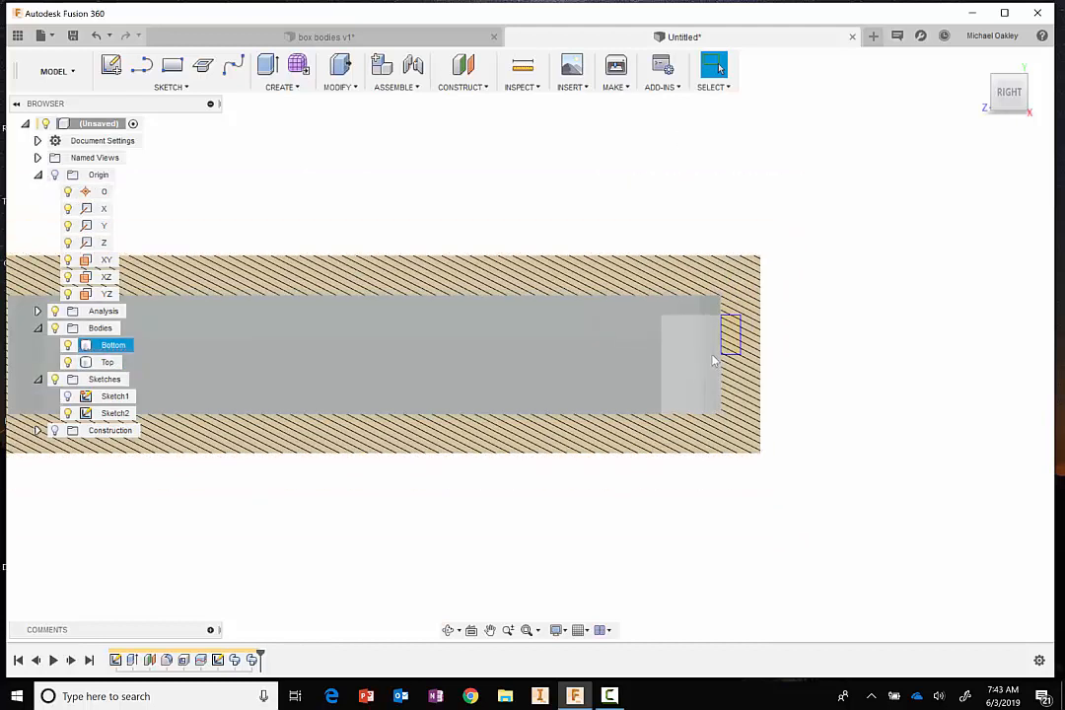
scroll(705, 347, "down", 3)
middle_click_drag(687, 272, 634, 297, "shift")
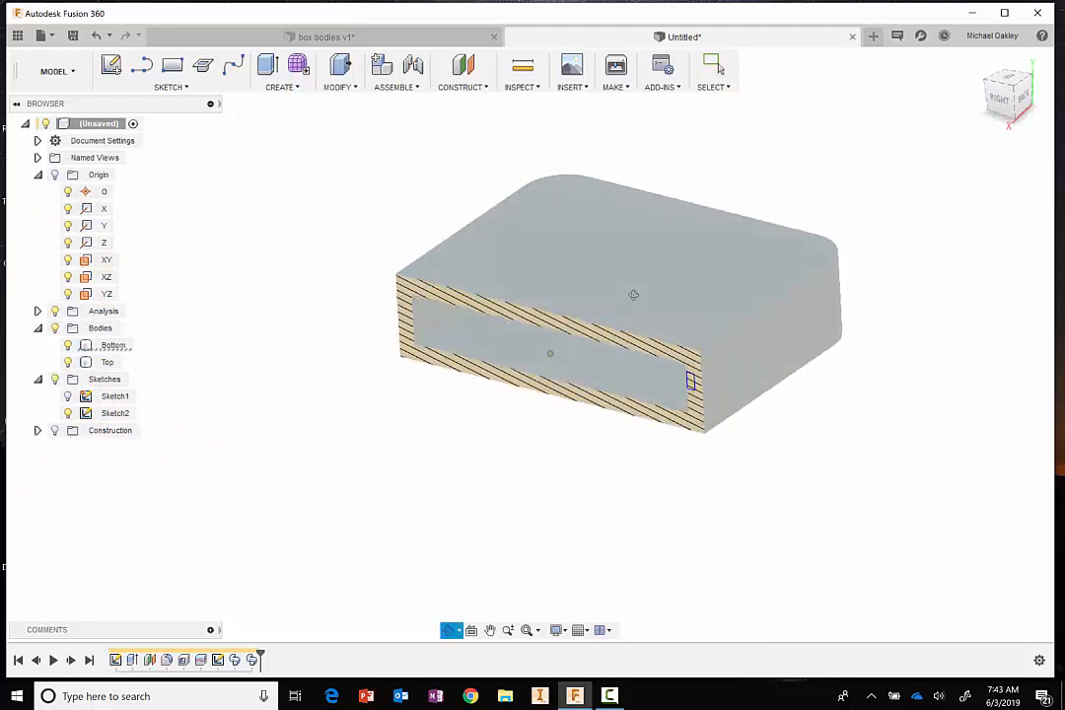
Turn off the section analysis and hide the Top body and Sketch2, leaving the full Bottom body displayed.
left_click(55, 310)
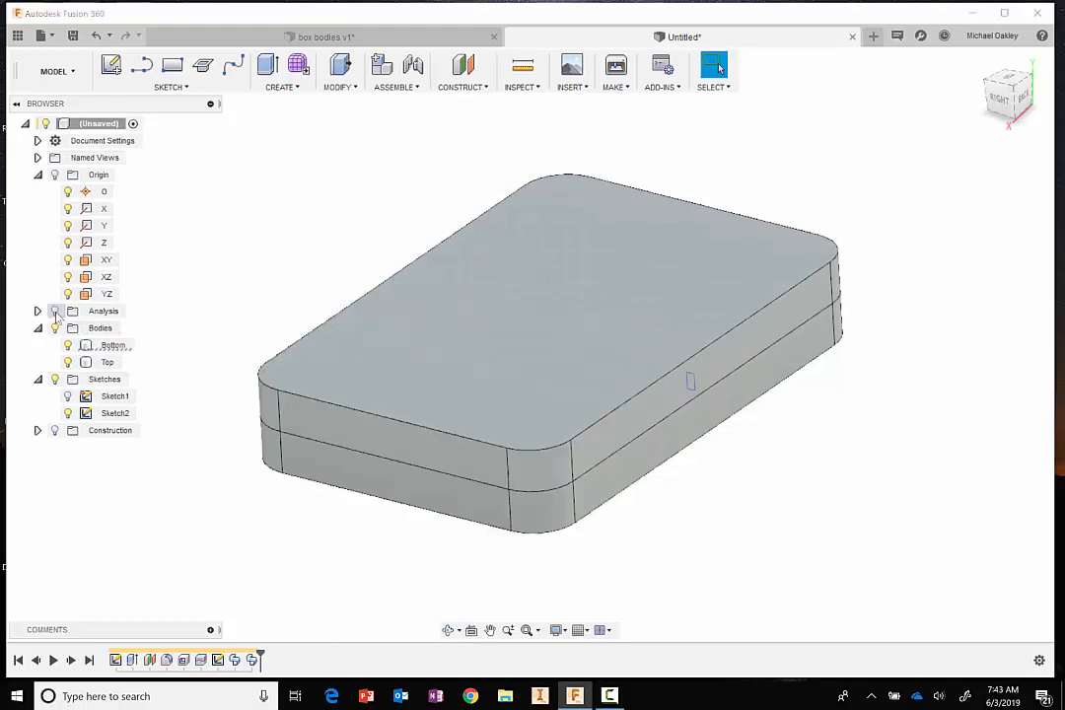
left_click(67, 362)
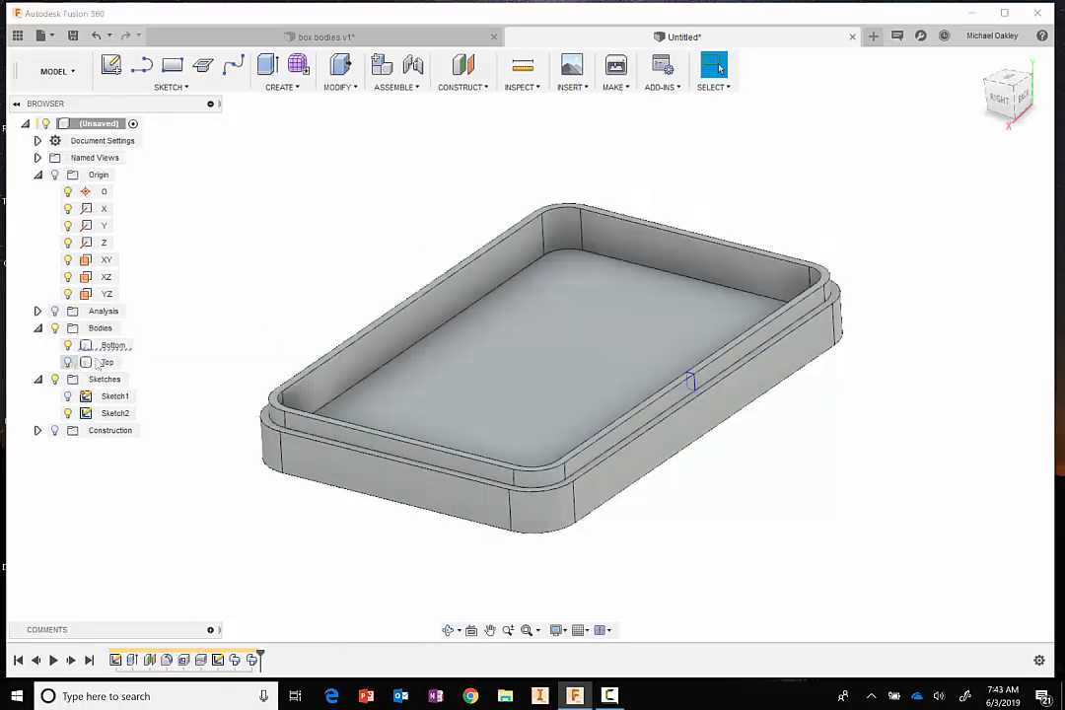
scroll(736, 511, "up", 2)
scroll(737, 511, "down", 2)
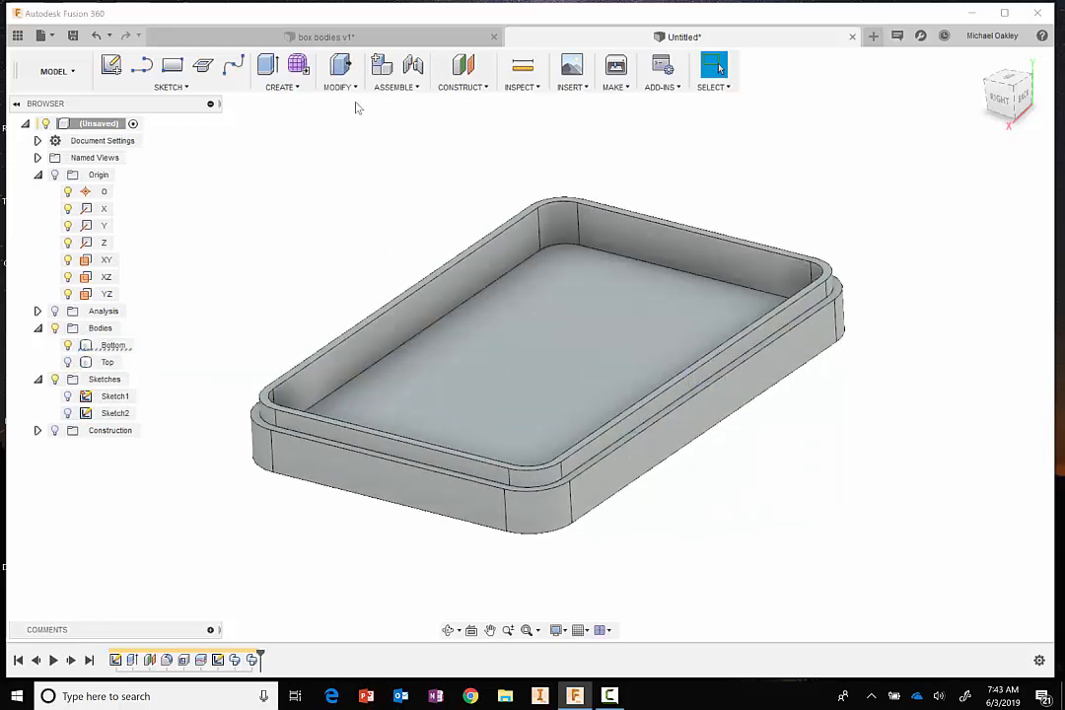
Start a Press Pull on the Bottom body's lip with the outer faces of one short side, its adjoining corner and one long side.
right_click(336, 160)
left_click(426, 235)
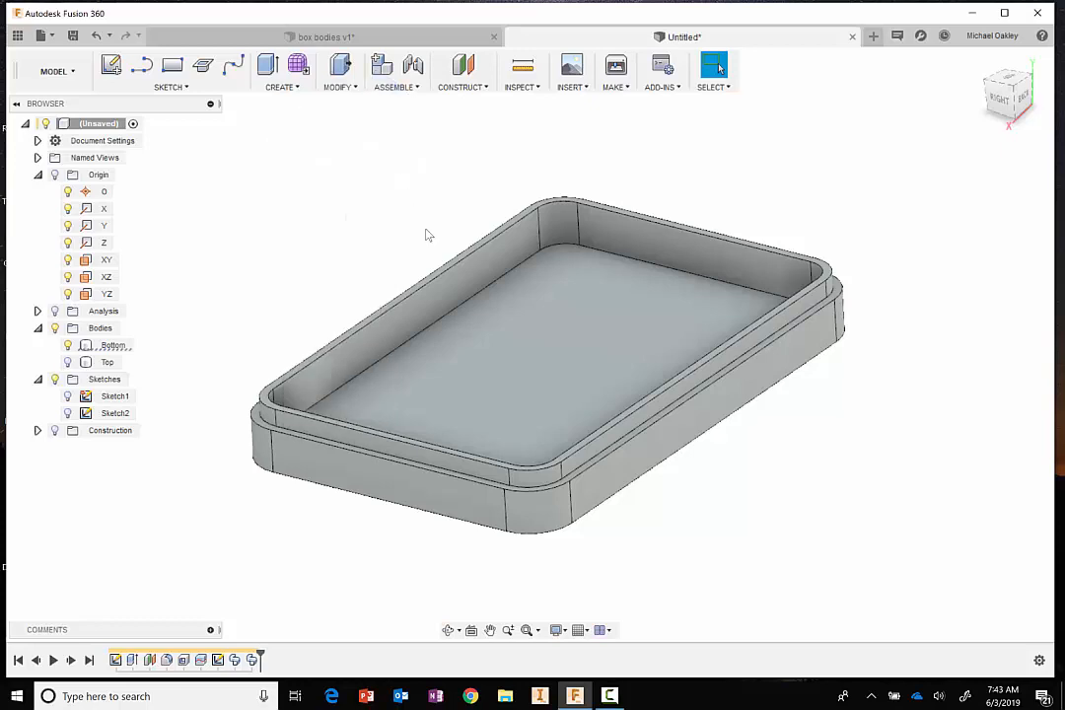
scroll(539, 576, "up", 3)
scroll(528, 580, "down", 1)
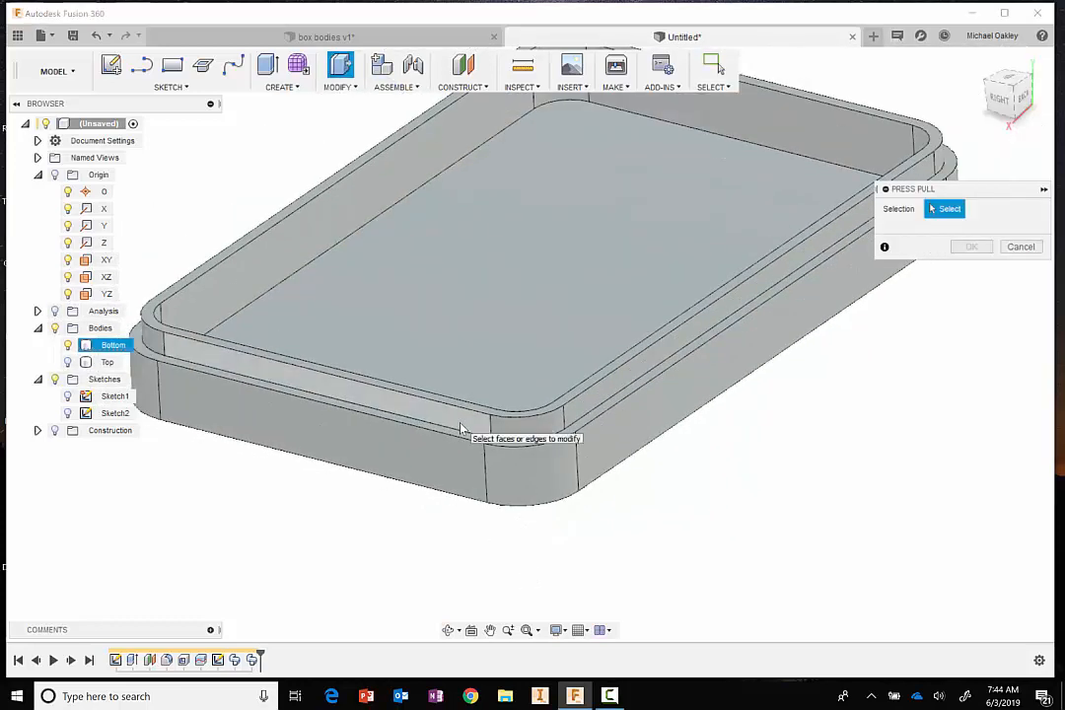
left_click(461, 429)
left_click(533, 419)
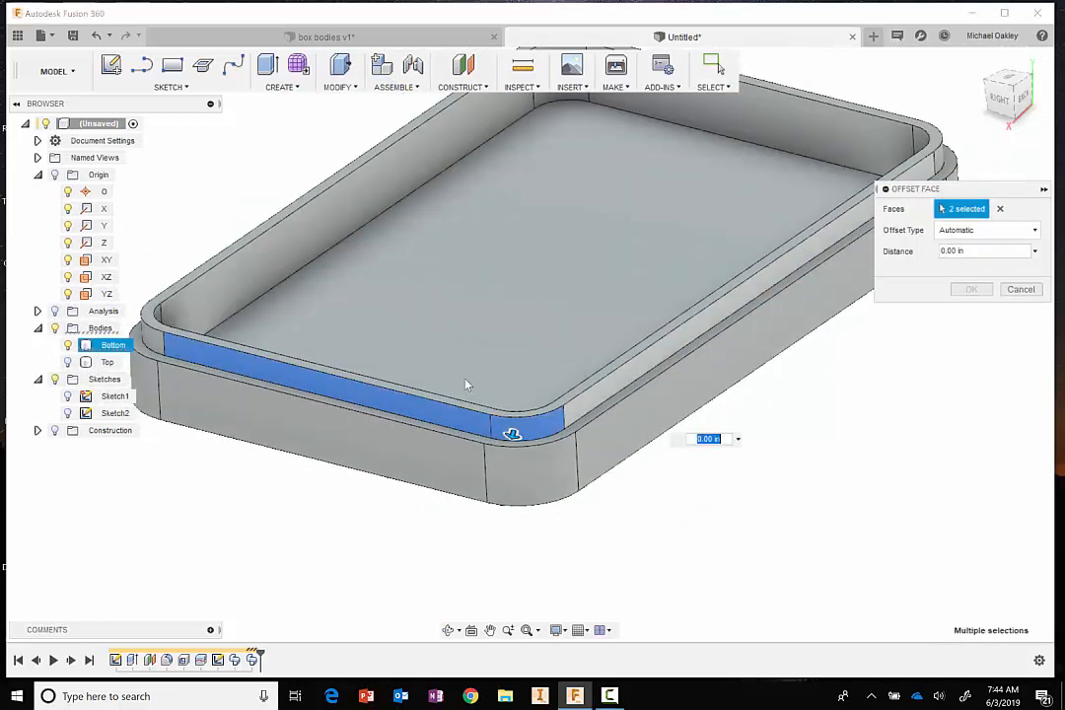
left_click(591, 404)
Add the remaining outer side and corner faces of the Bottom body's lip to the Press Pull selection, completing the loop.
middle_click_drag(371, 361, 521, 412, "shift")
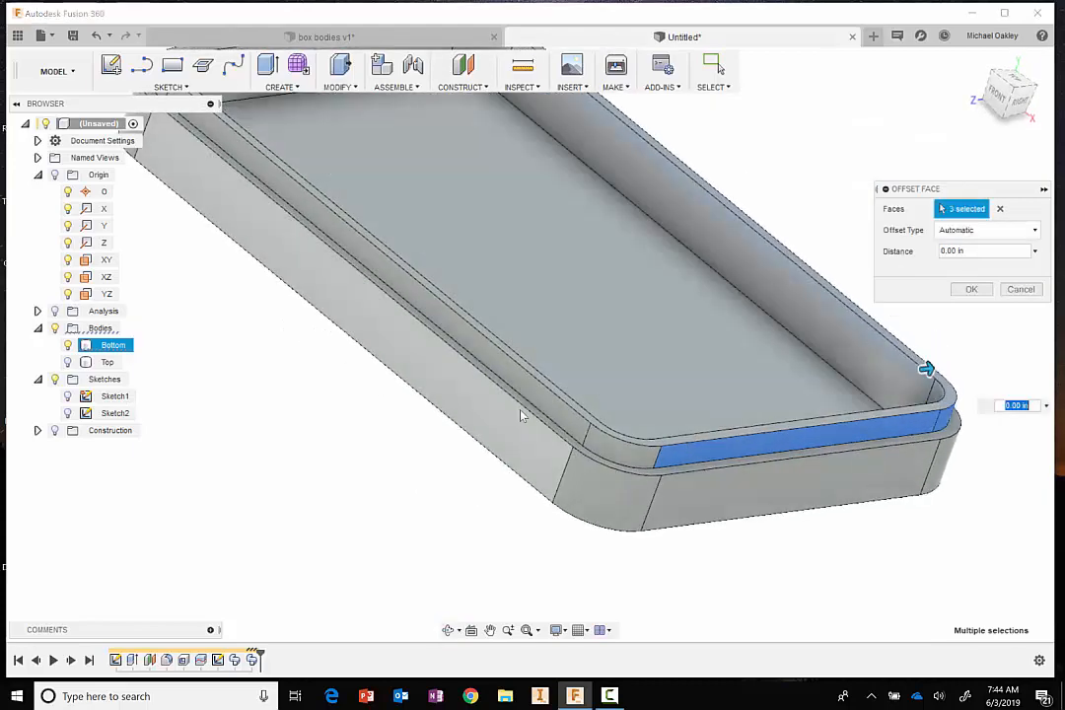
left_click(606, 444)
left_click(568, 421)
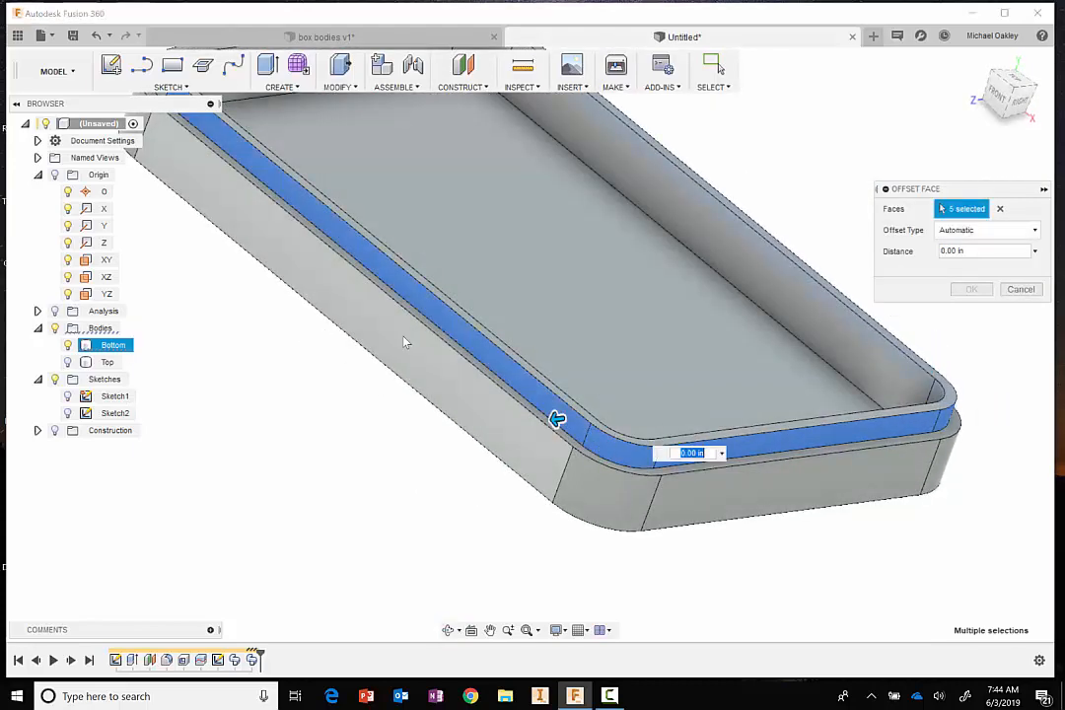
middle_click_drag(404, 342, 338, 373, "shift")
left_click(380, 483)
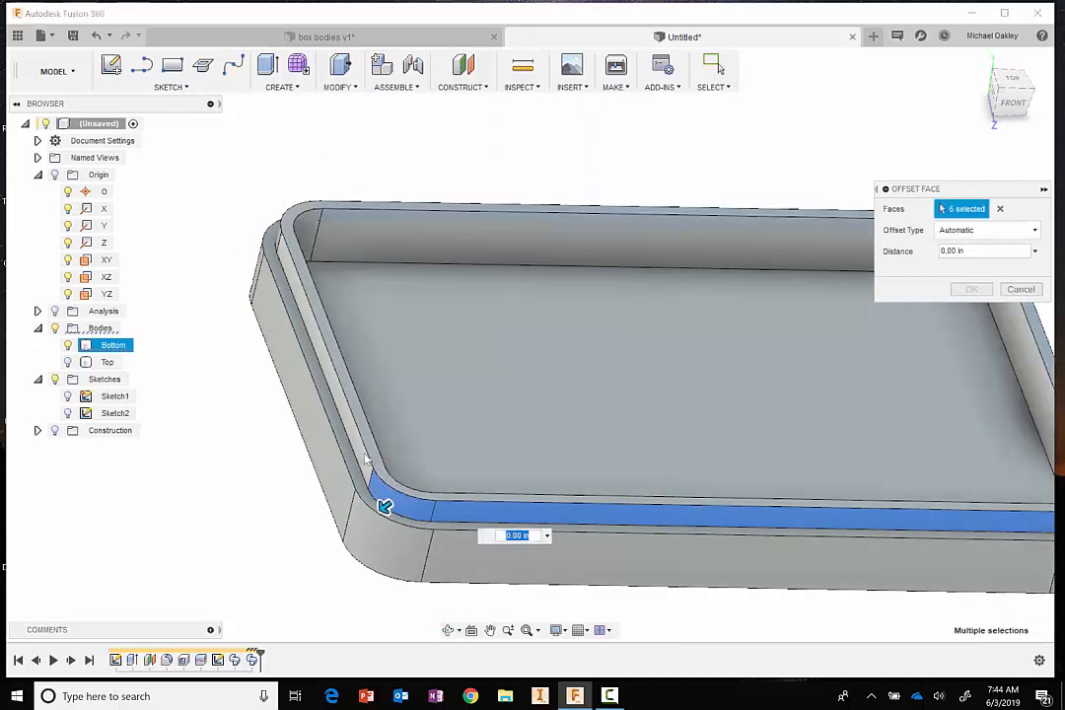
middle_click_drag(401, 360, 369, 447, "shift")
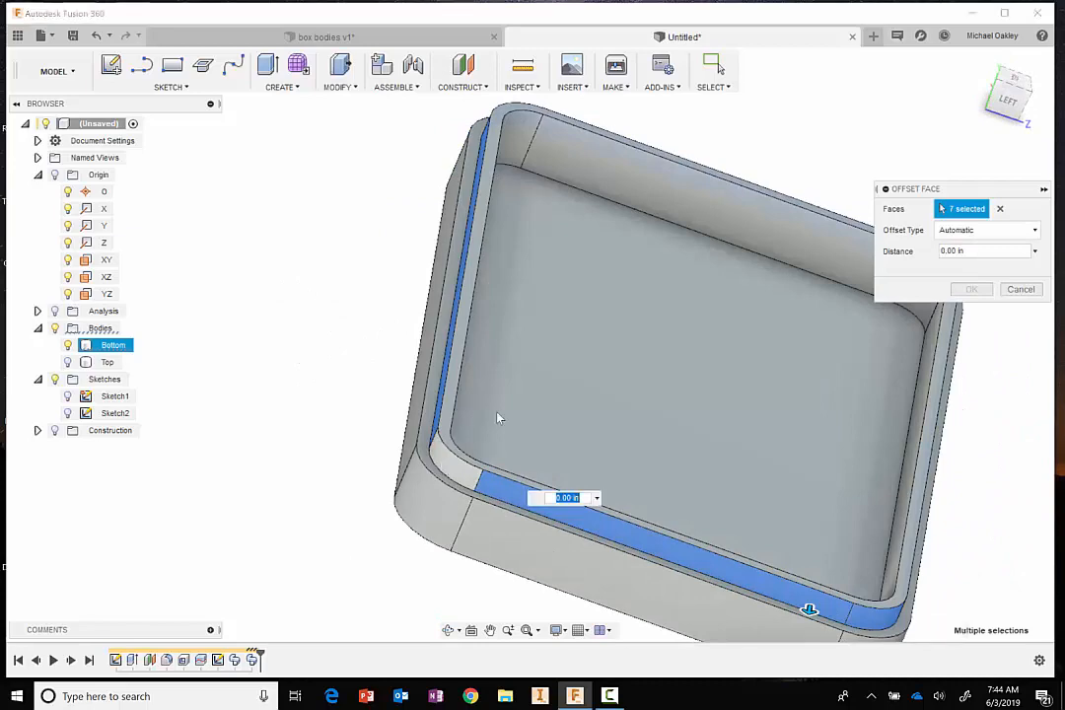
middle_click_drag(528, 385, 490, 434, "shift")
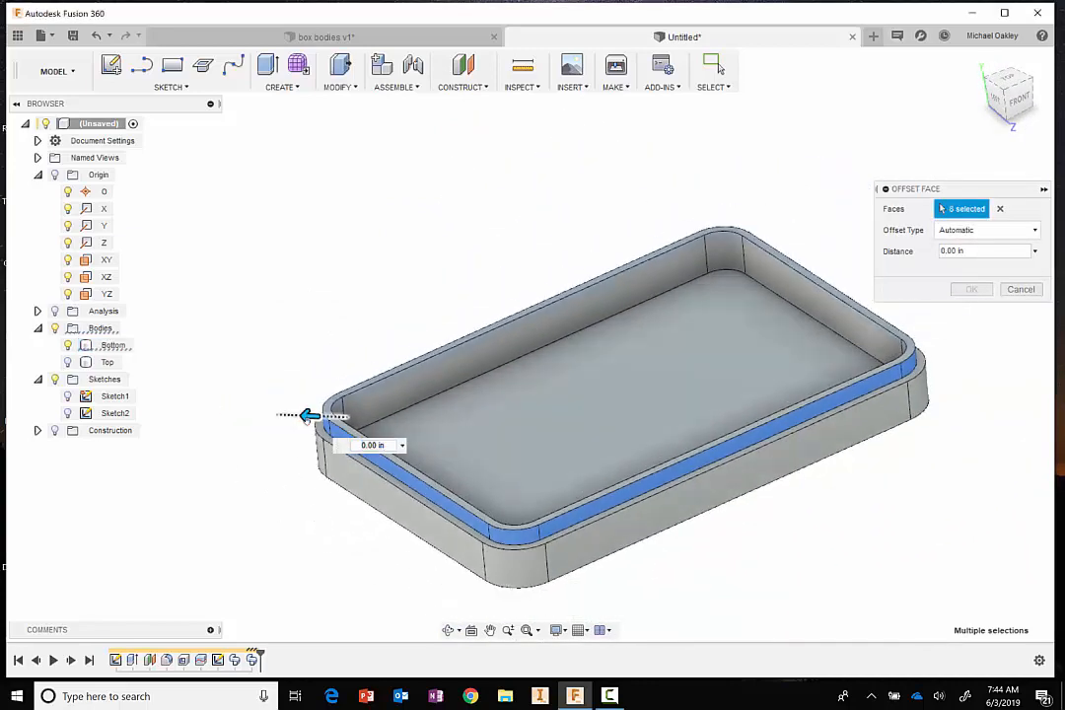
Offset the selected outer faces of the Bottom body's lip by .005 in.
mouse_move(309, 415)
left_mouse_down()
mouse_move(345, 416)
mouse_move(305, 415)
left_mouse_up()
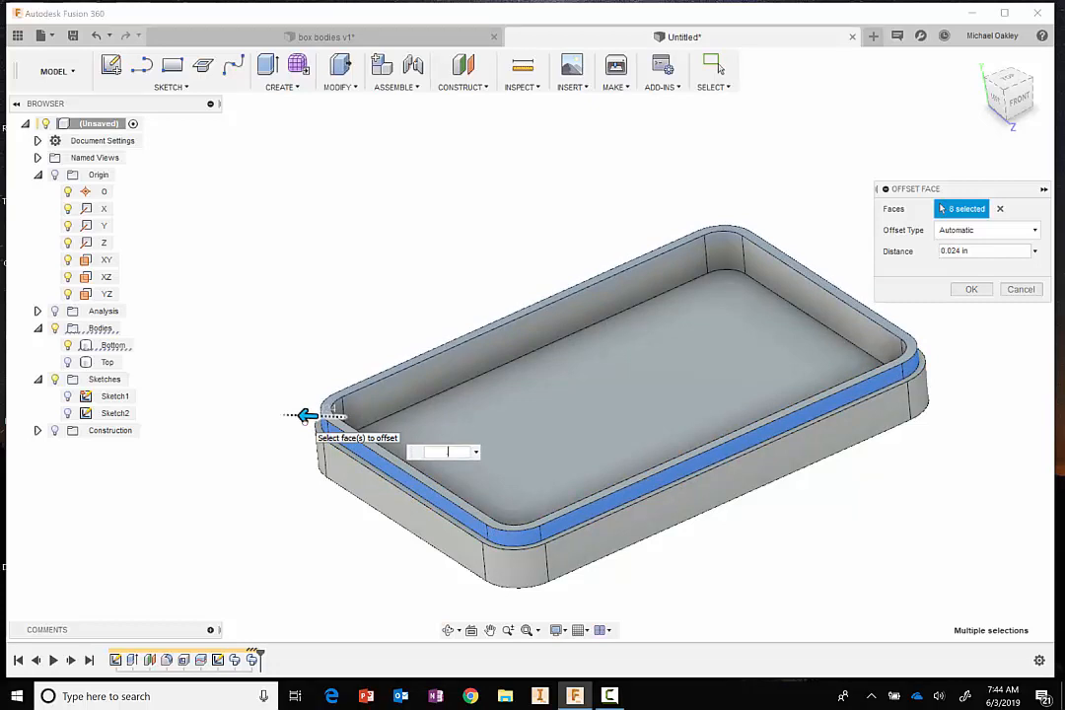
left_click_drag(304, 415, 309, 415)
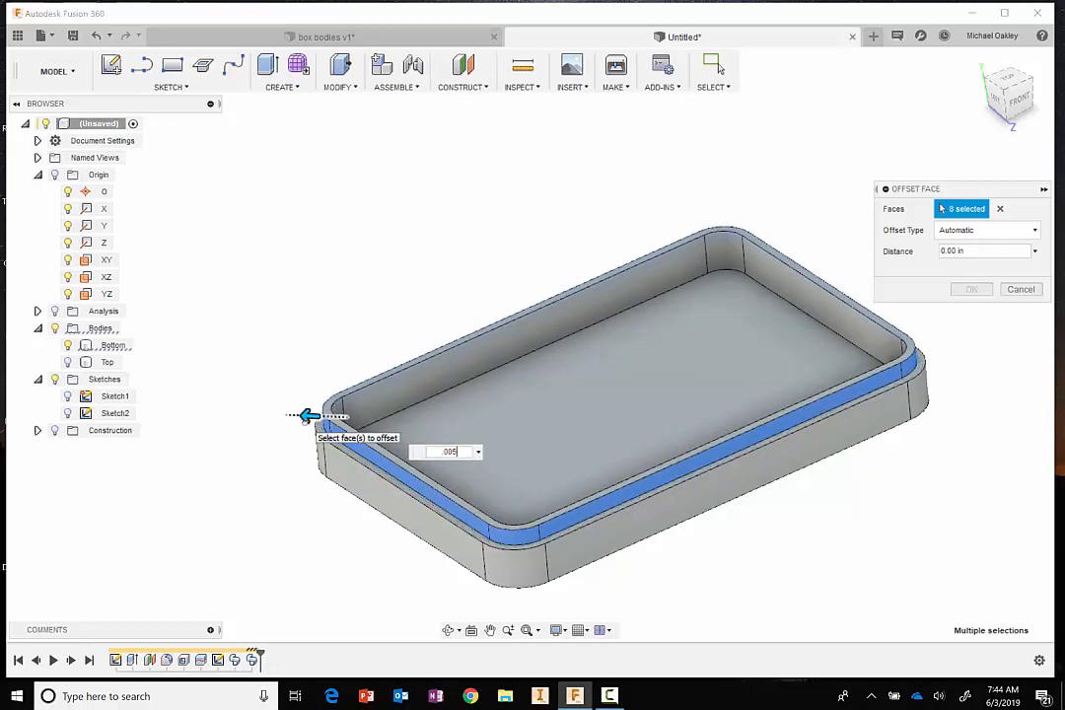
key("Escape")
left_click(716, 67)
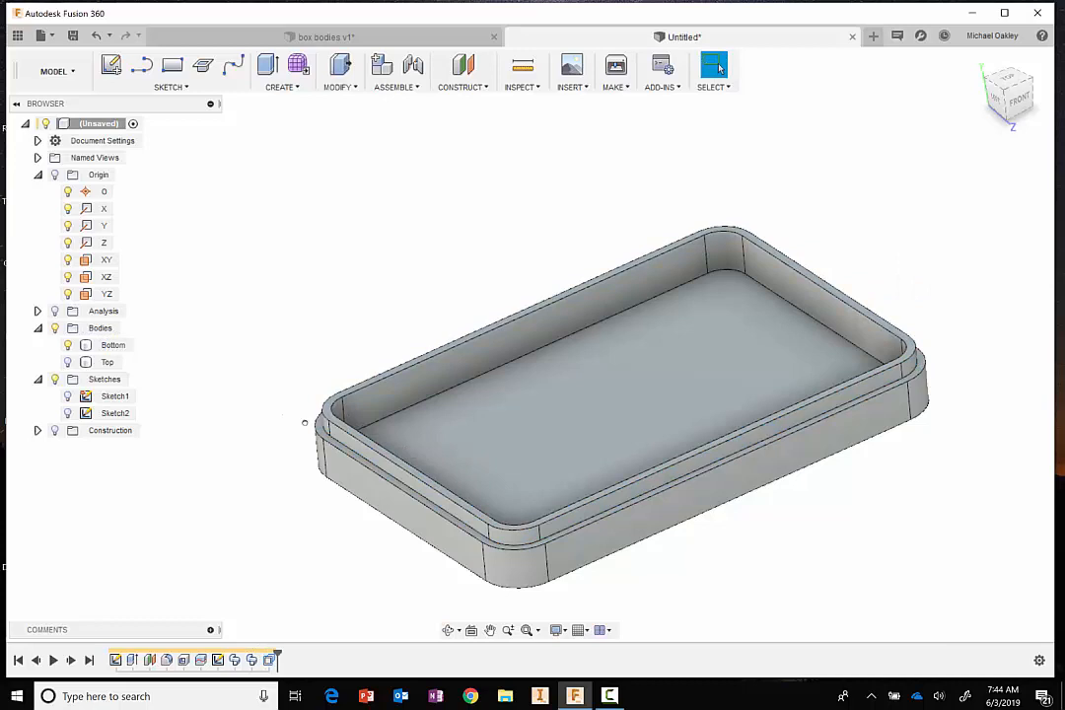
Hide the Bottom body and show the Top body turned so its recessed inside faces the viewer.
left_click(68, 346)
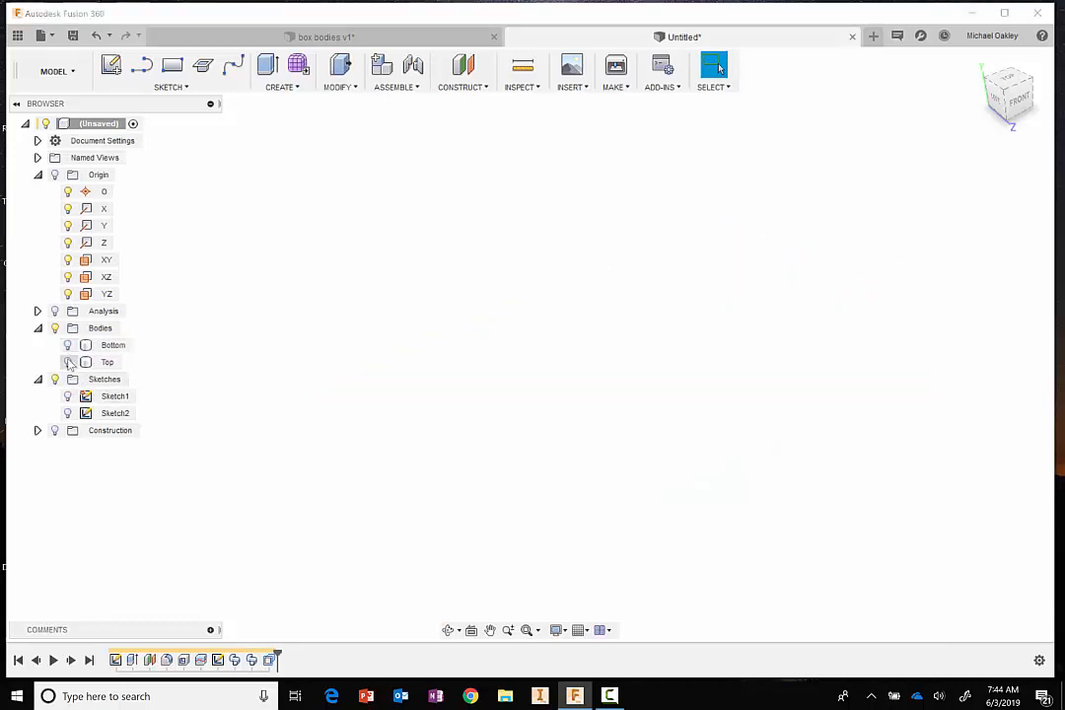
left_click(68, 362)
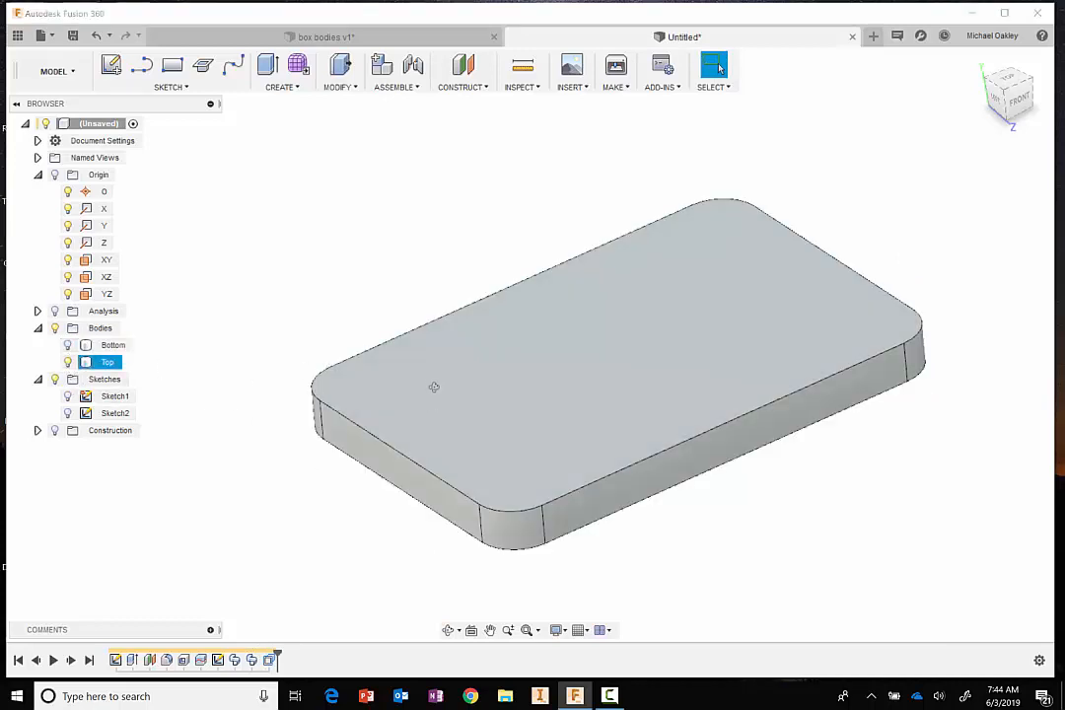
middle_click_drag(434, 386, 413, 171, "shift")
right_click(413, 169)
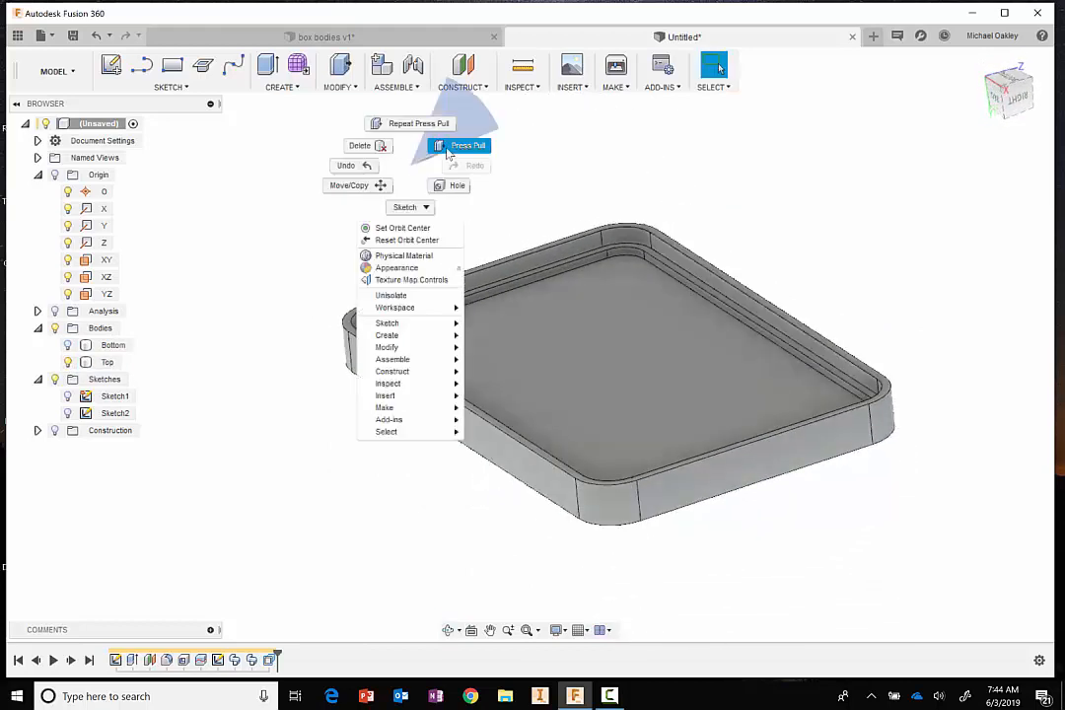
left_click(449, 148)
scroll(639, 225, "up", 5)
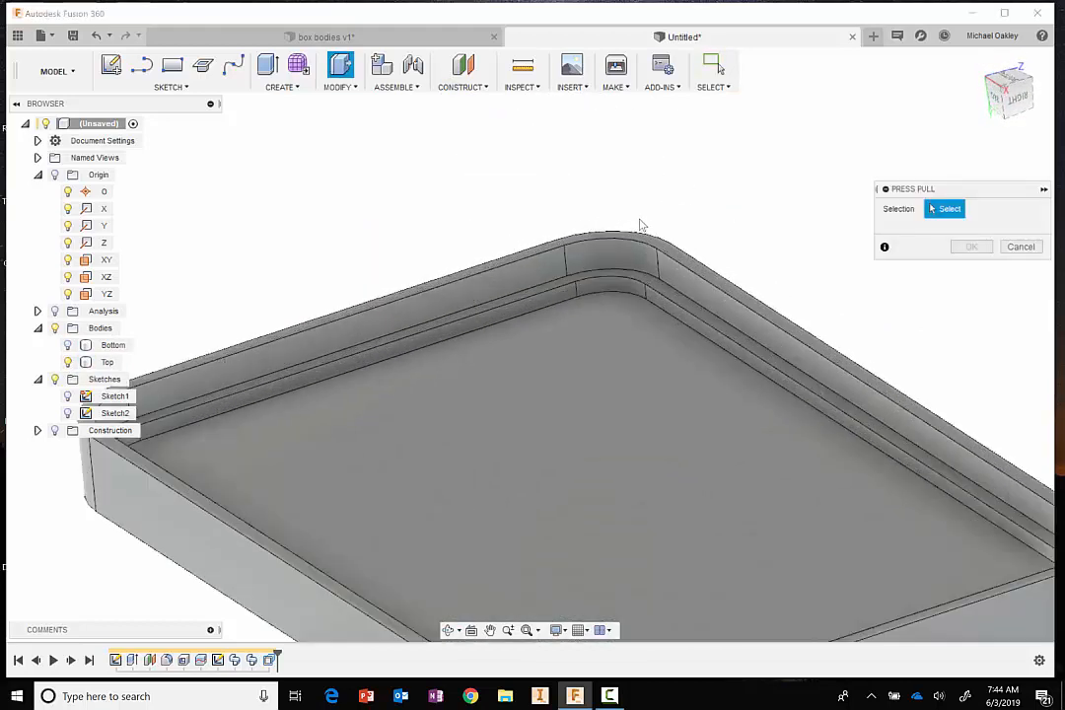
scroll(640, 226, "up", 3)
left_click(611, 277)
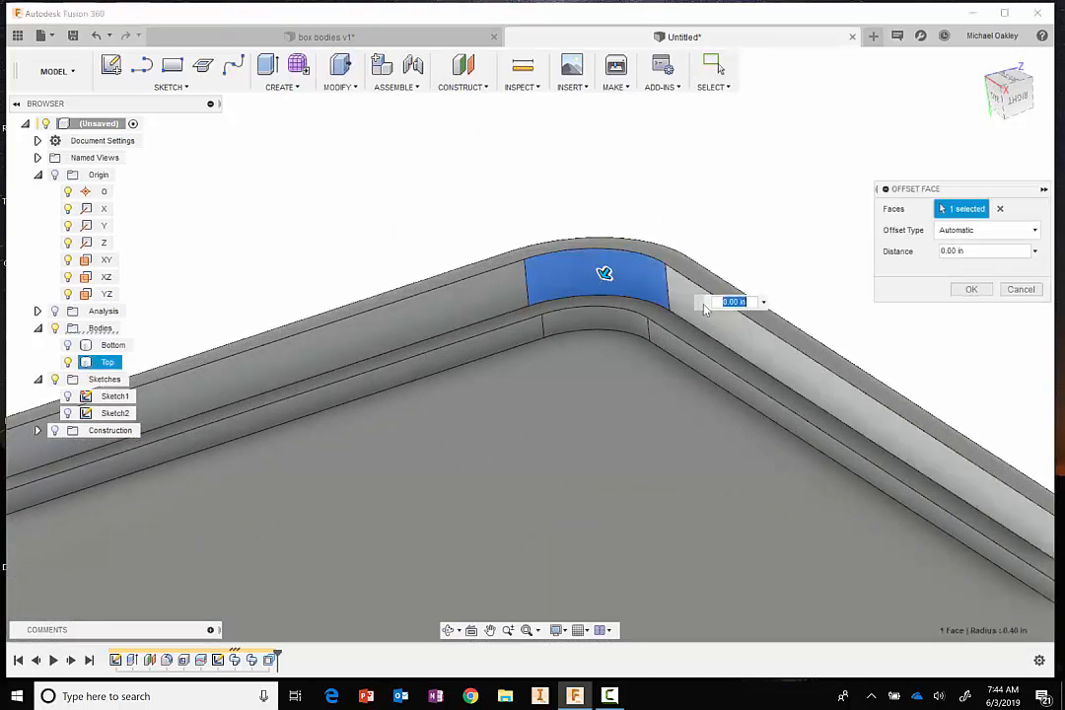
key("Escape")
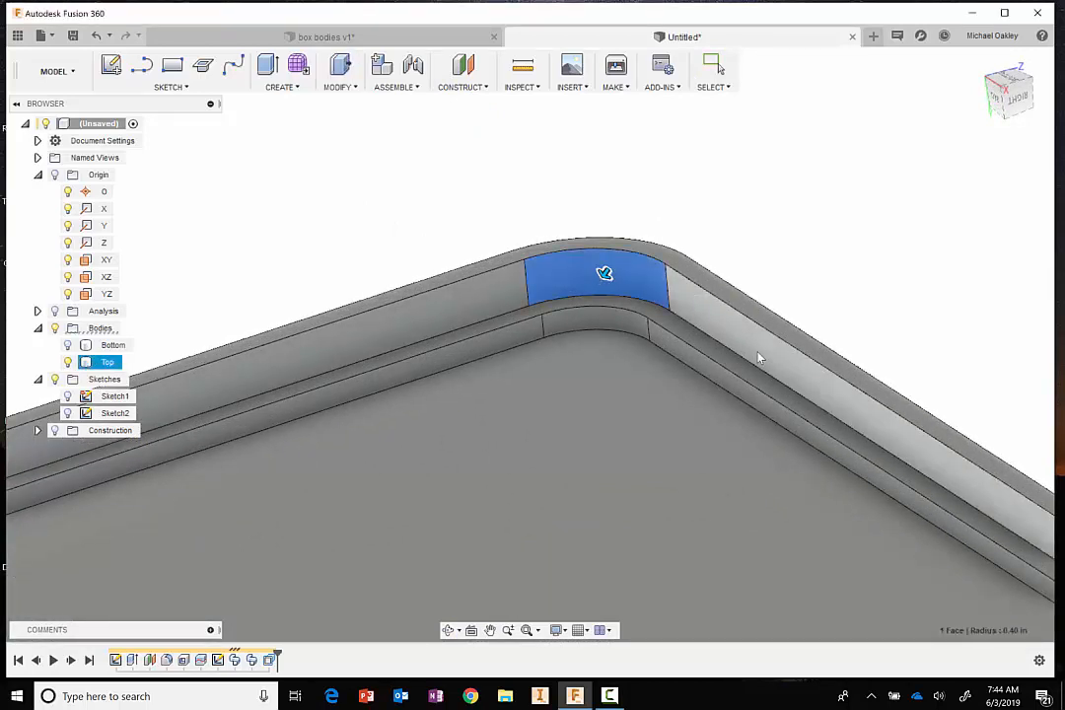
key("Escape")
Start a Press Pull on the Top body's recess with the upright faces of two adjacent corners and their three adjoining sides.
right_click(746, 171)
left_click(779, 147)
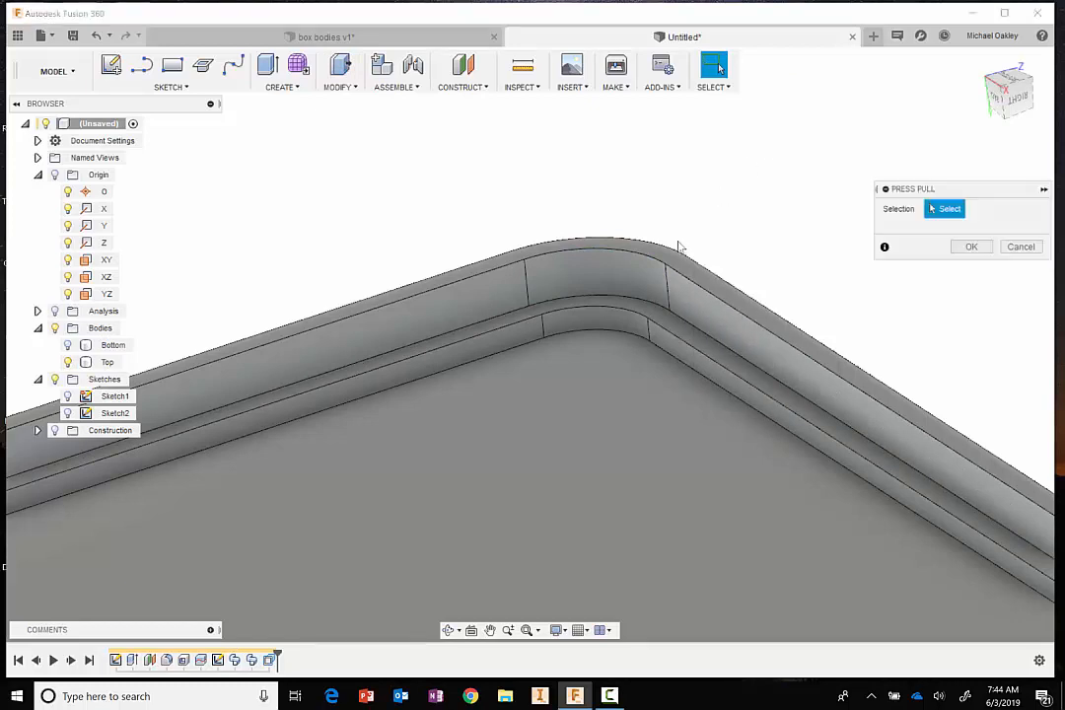
left_click(622, 280)
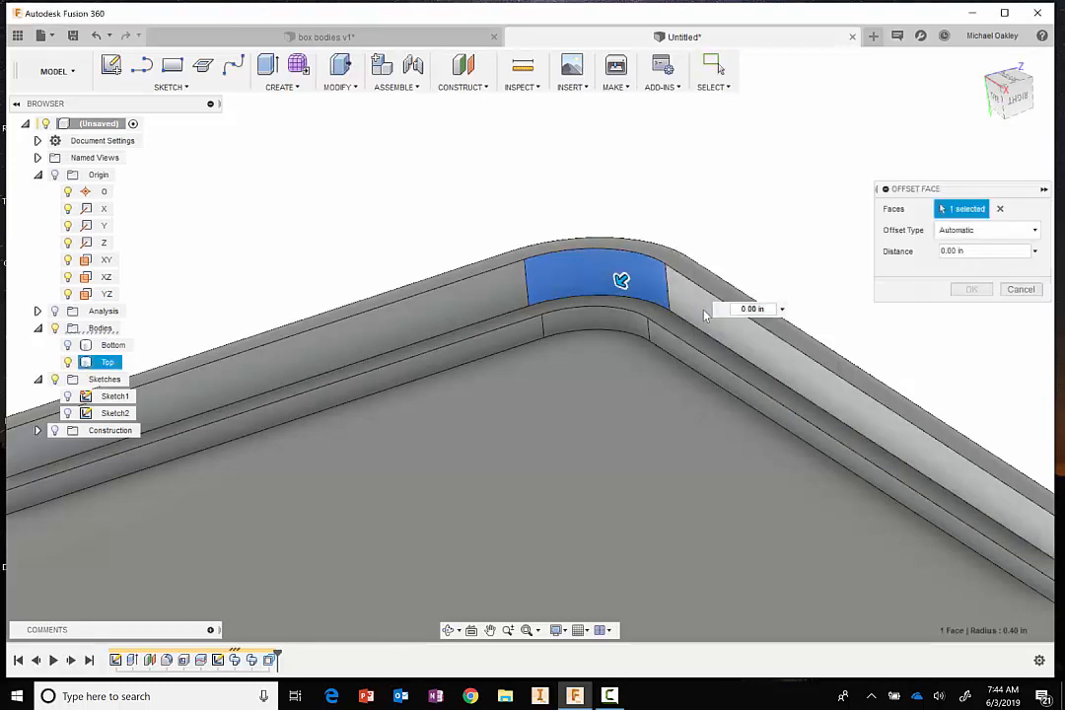
left_click(704, 316)
left_click(485, 304)
scroll(490, 239, "down", 5)
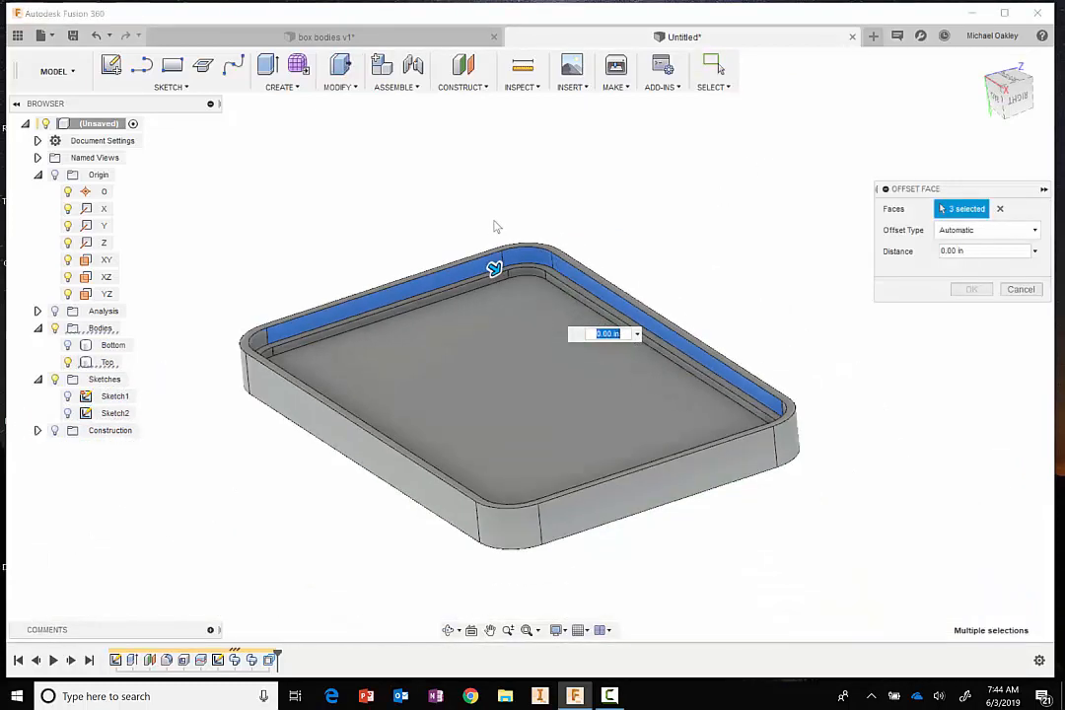
middle_click_drag(473, 263, 409, 253, "shift")
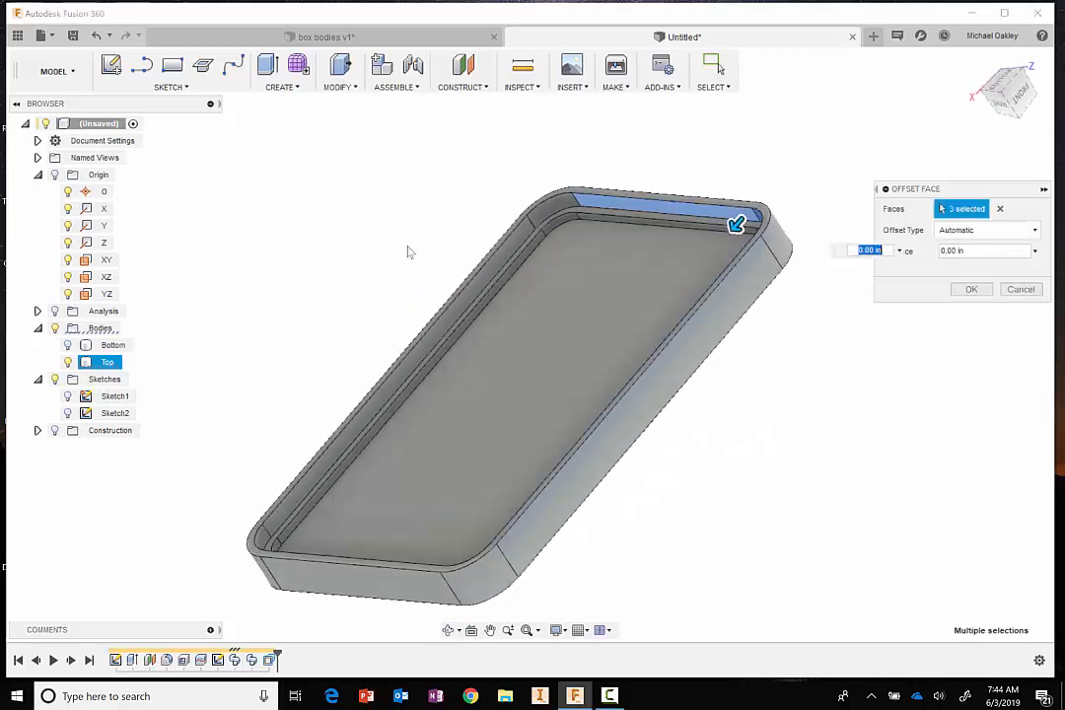
scroll(452, 234, "up", 3)
left_click(624, 204)
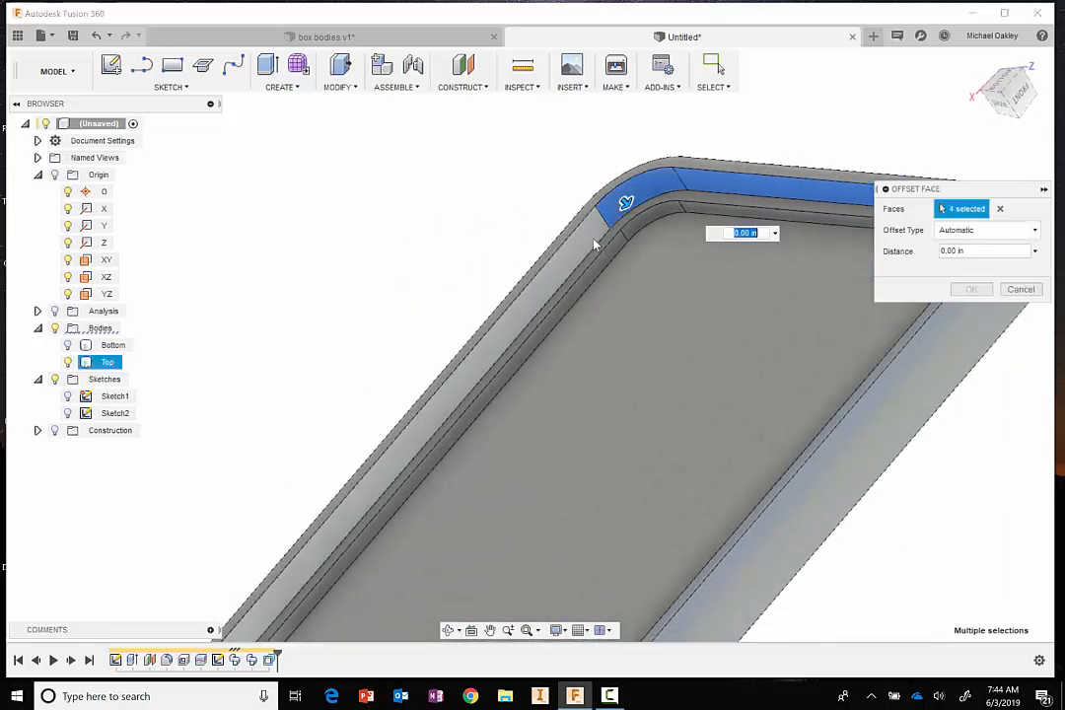
scroll(444, 223, "down", 4)
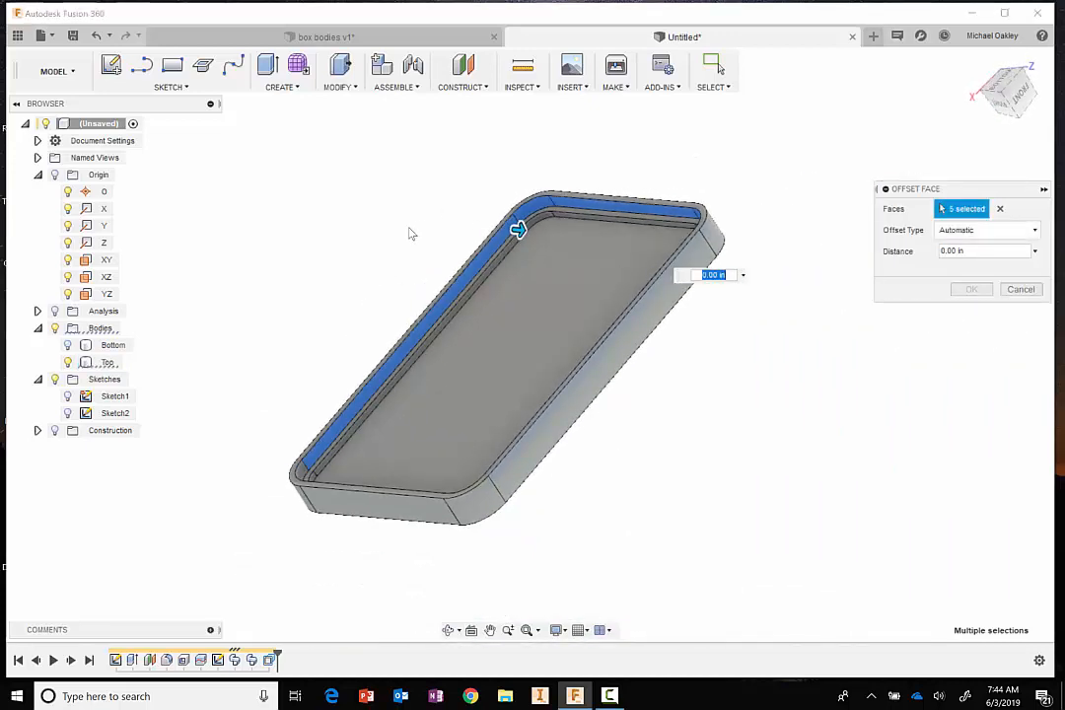
Add the recess's remaining corner and side faces to the Press Pull selection, completing the loop around the Top body.
middle_click_drag(412, 234, 345, 316, "shift")
scroll(347, 321, "up", 5)
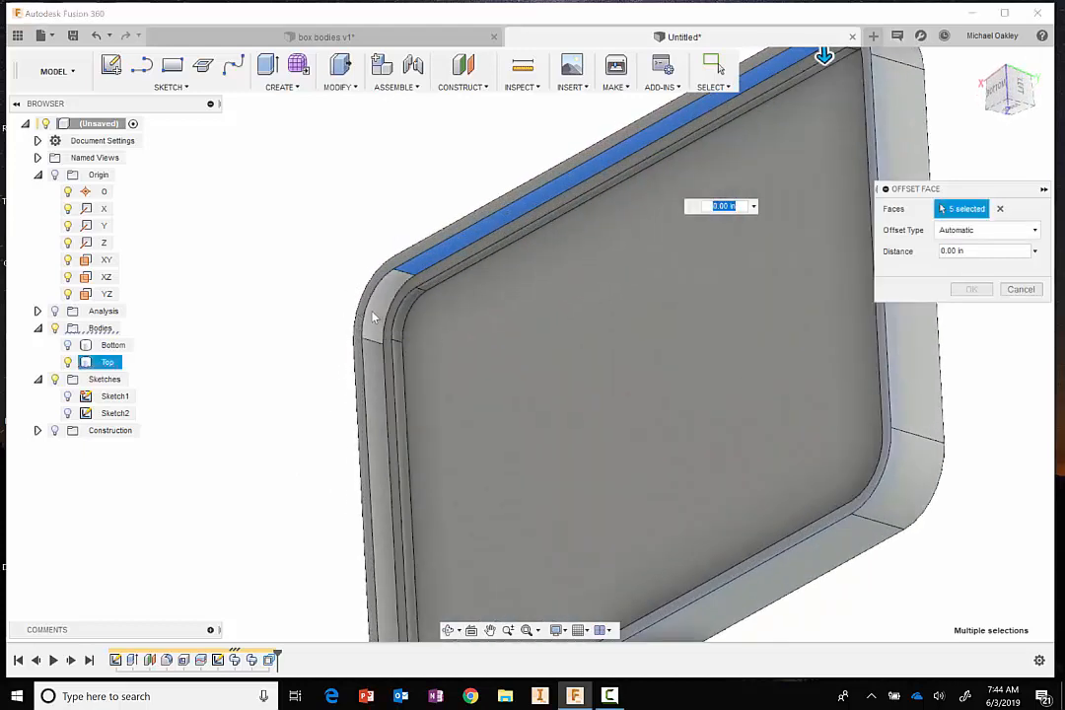
left_click(374, 313)
left_click(389, 367)
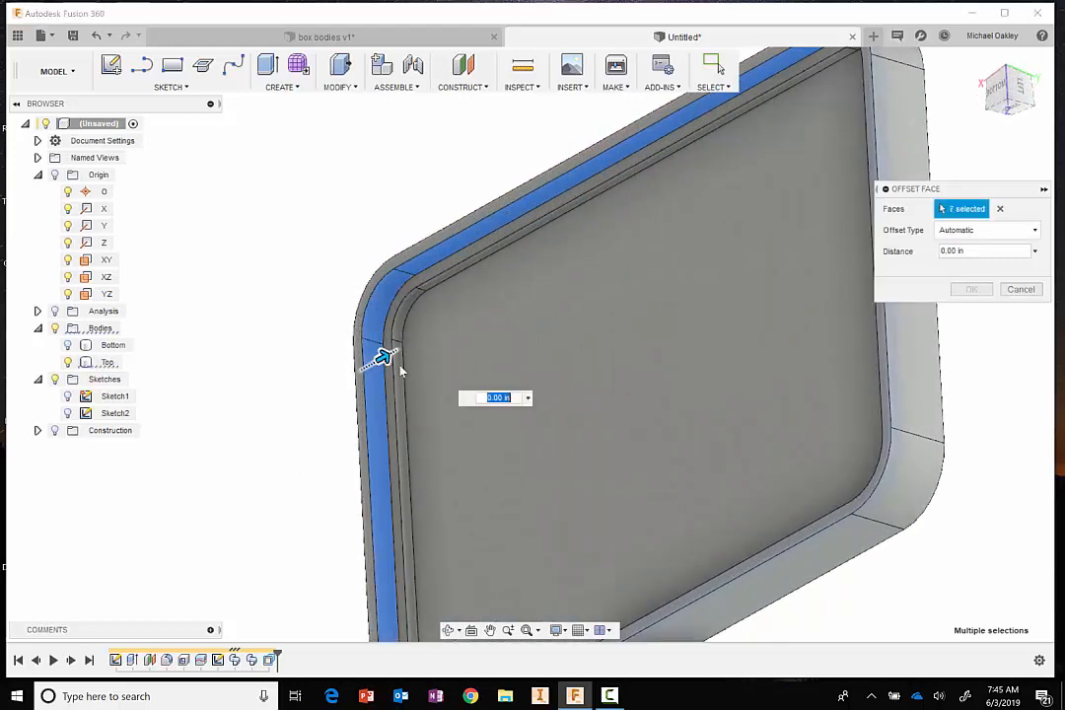
scroll(400, 370, "down", 3)
middle_click_drag(394, 355, 365, 422, "shift")
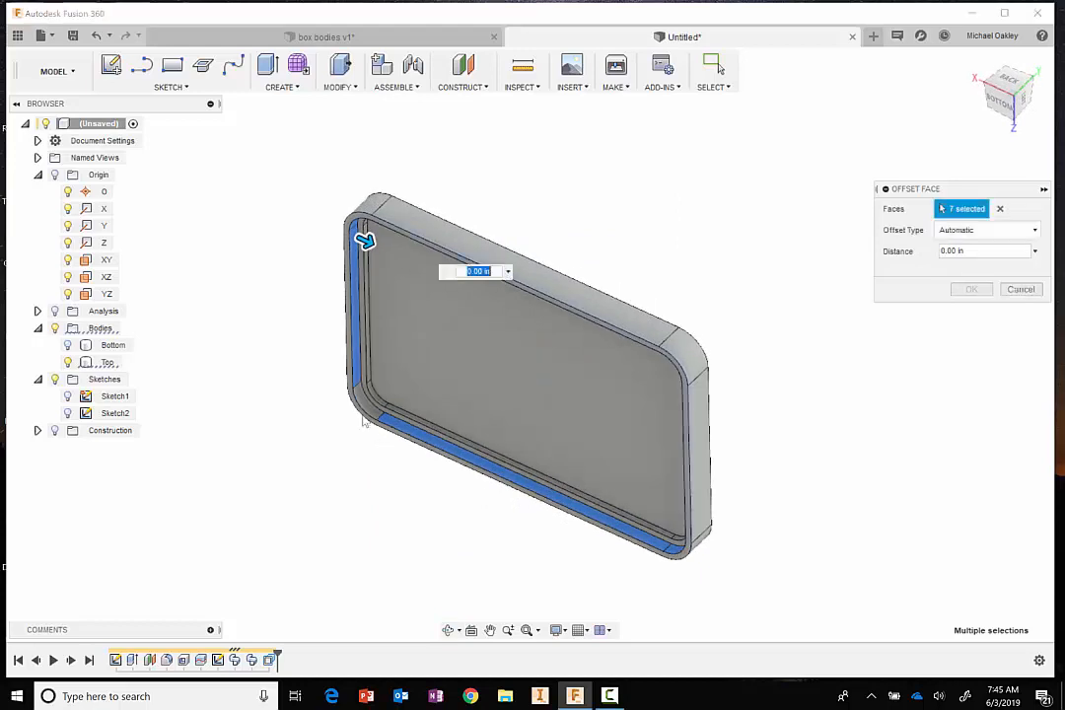
scroll(365, 421, "up", 4)
left_click(373, 405)
scroll(375, 405, "down", 2)
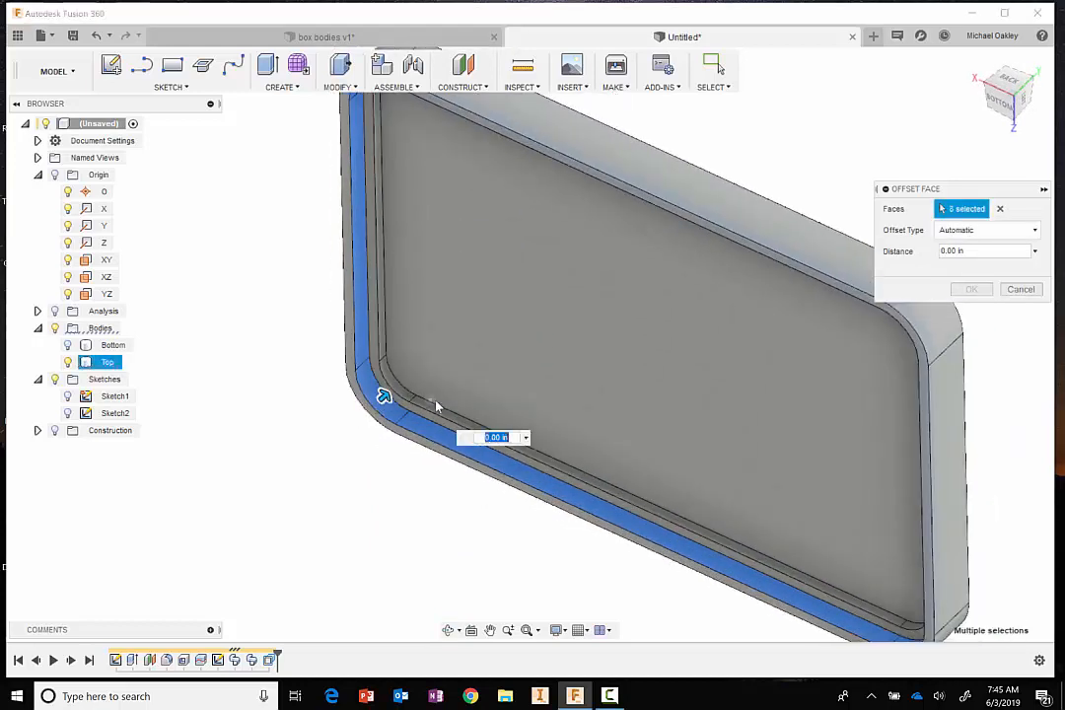
Offset the selected recess faces outward into the Top body's wall by a small negative distance.
scroll(439, 405, "down", 3)
middle_click_drag(495, 328, 521, 254, "shift")
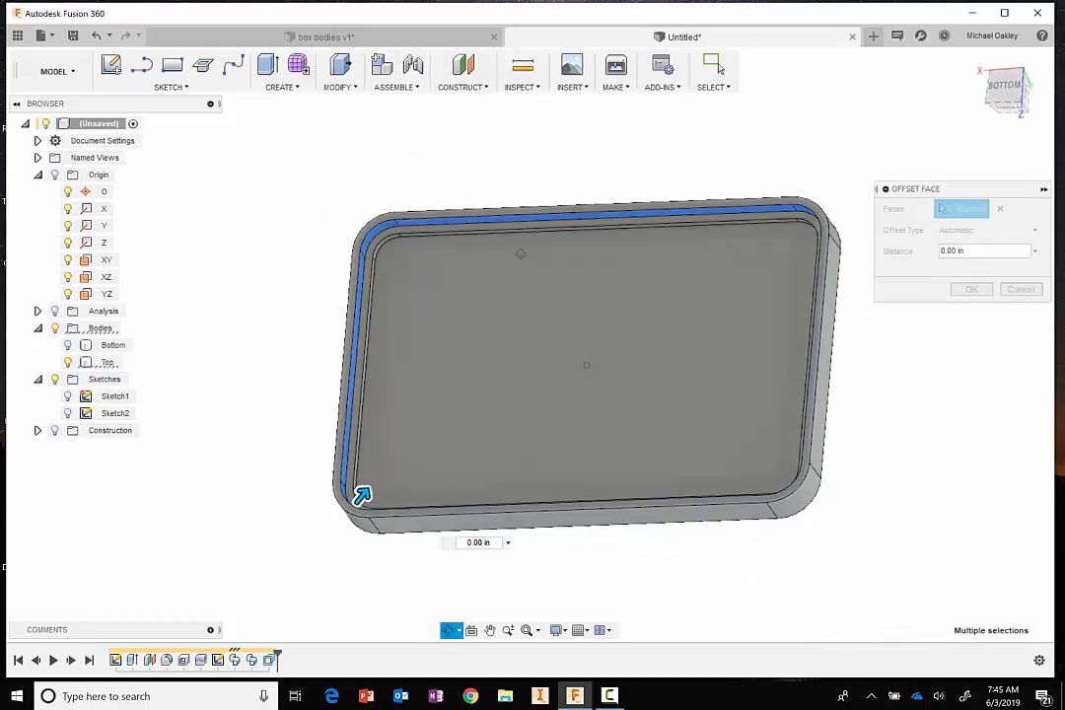
left_click_drag(363, 493, 339, 523)
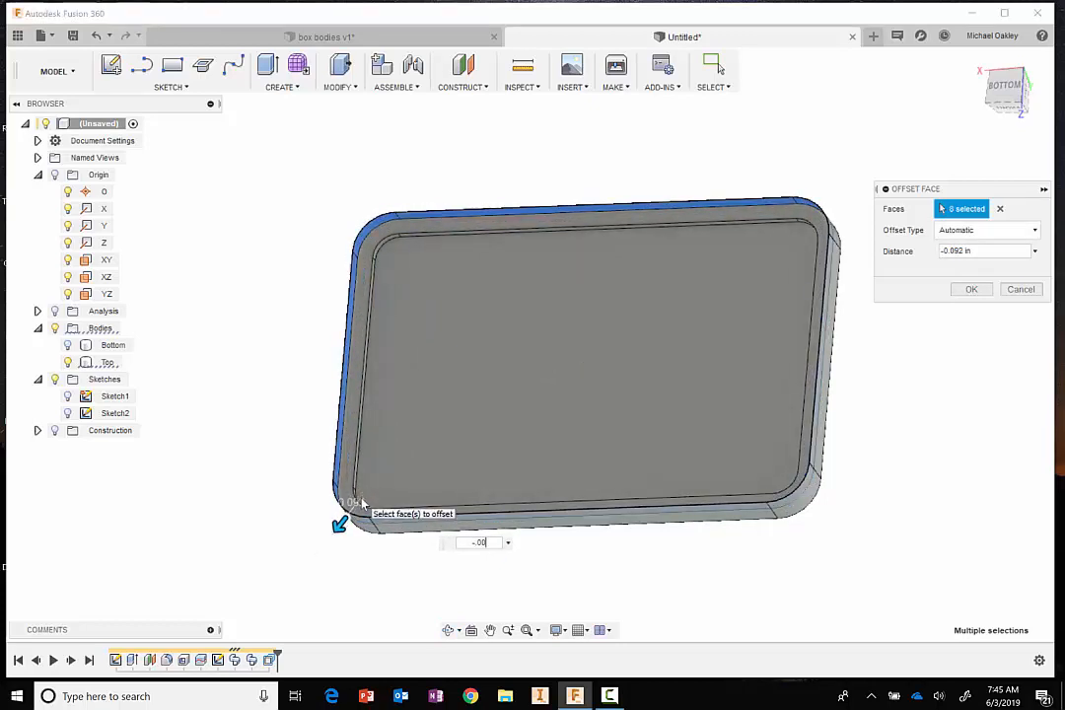
key("Return")
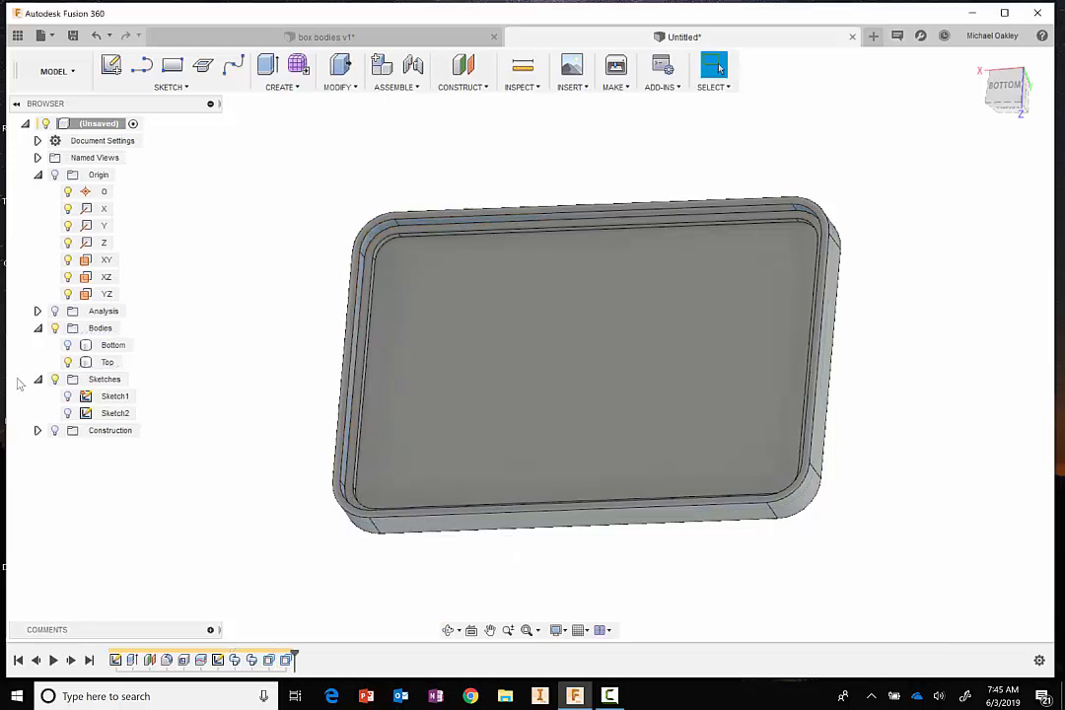
Show the Bottom body together with the Top body and turn the section analysis back on.
left_click(69, 362)
left_click(69, 362)
left_click(68, 345)
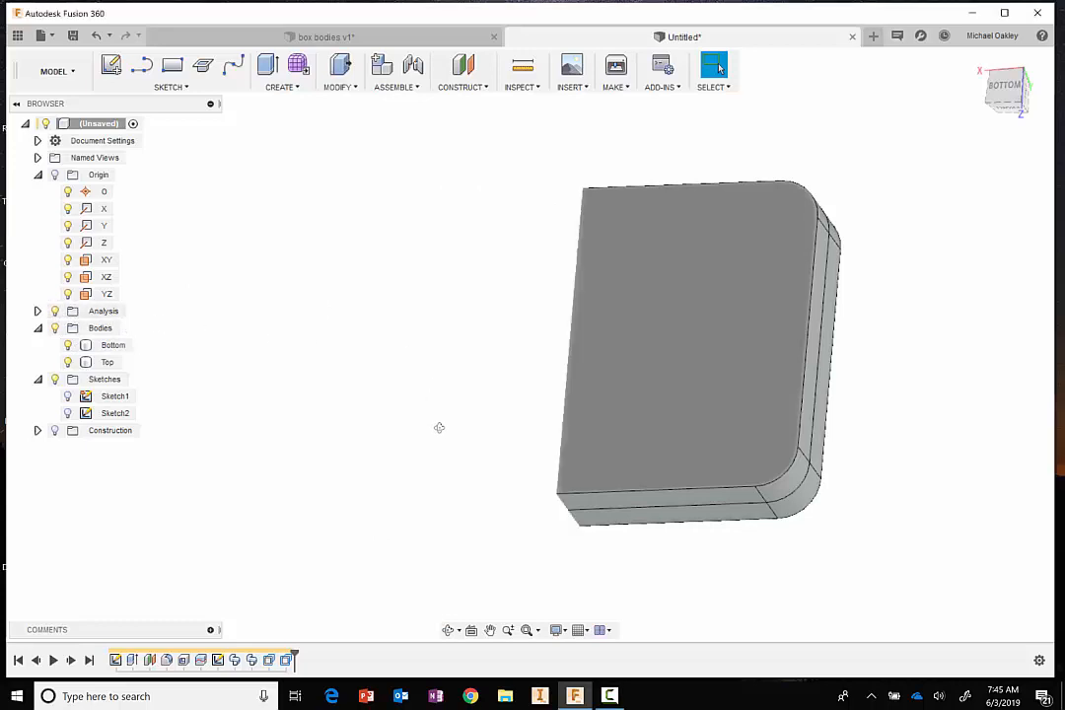
Examine the clearance between the lip and its recess in the sectioned wall, close up from the upright right side.
mouse_move(439, 428)
middle_mouse_down("shift")
mouse_move(525, 285)
mouse_move(582, 375)
middle_mouse_up("shift")
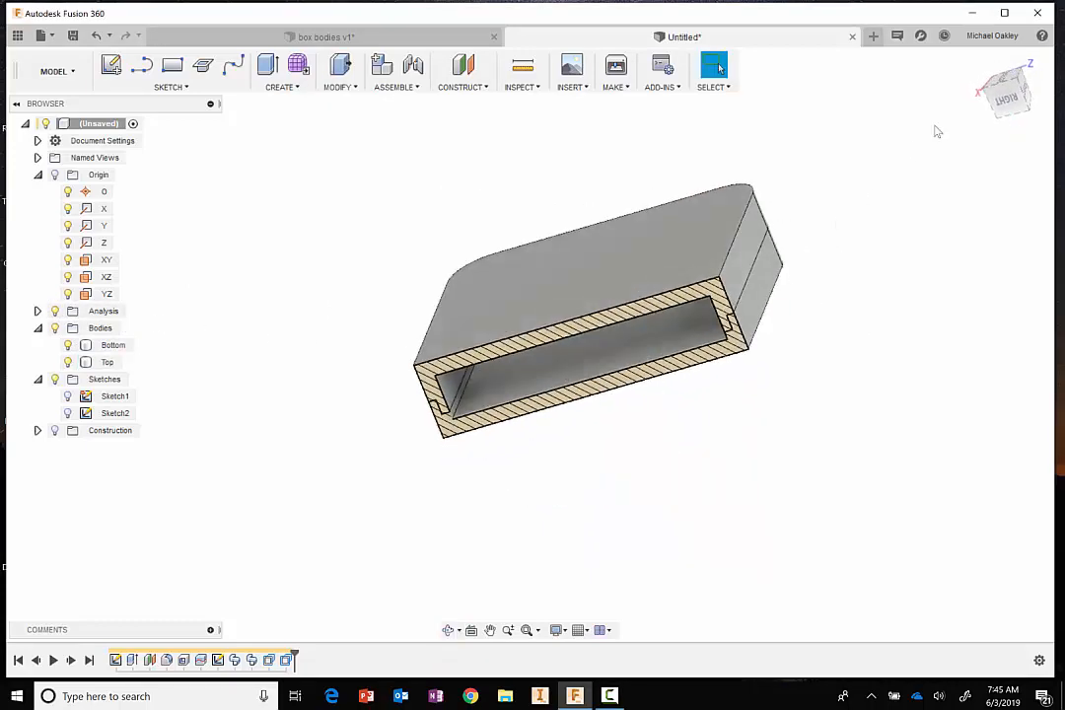
left_click(1006, 99)
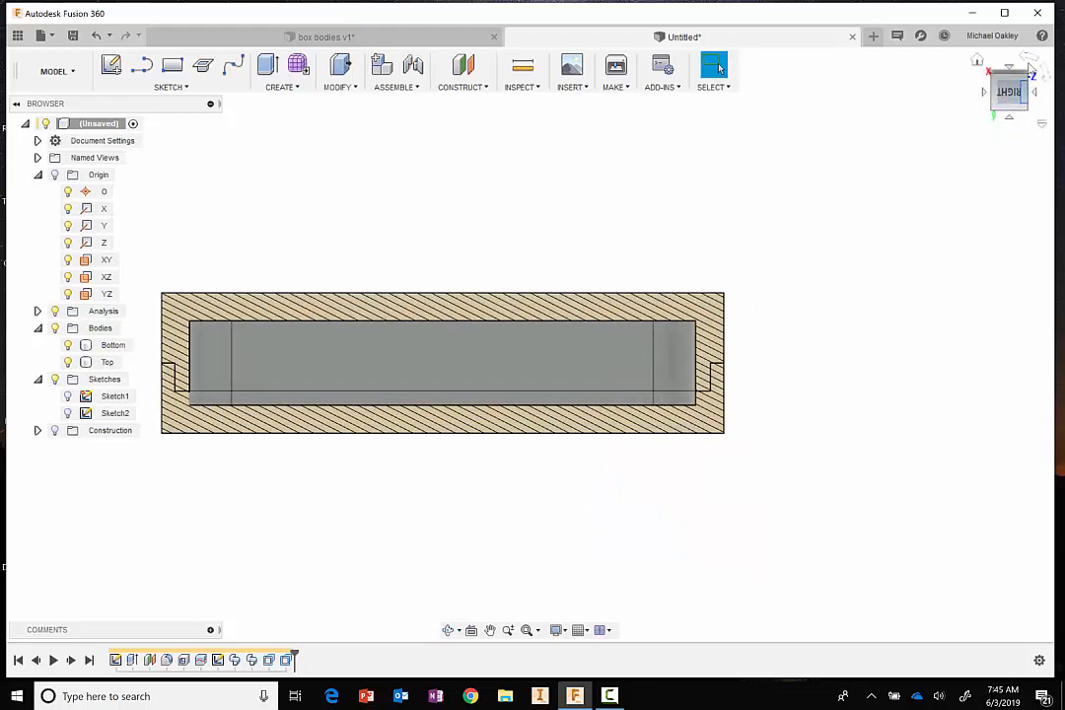
left_click(1029, 59)
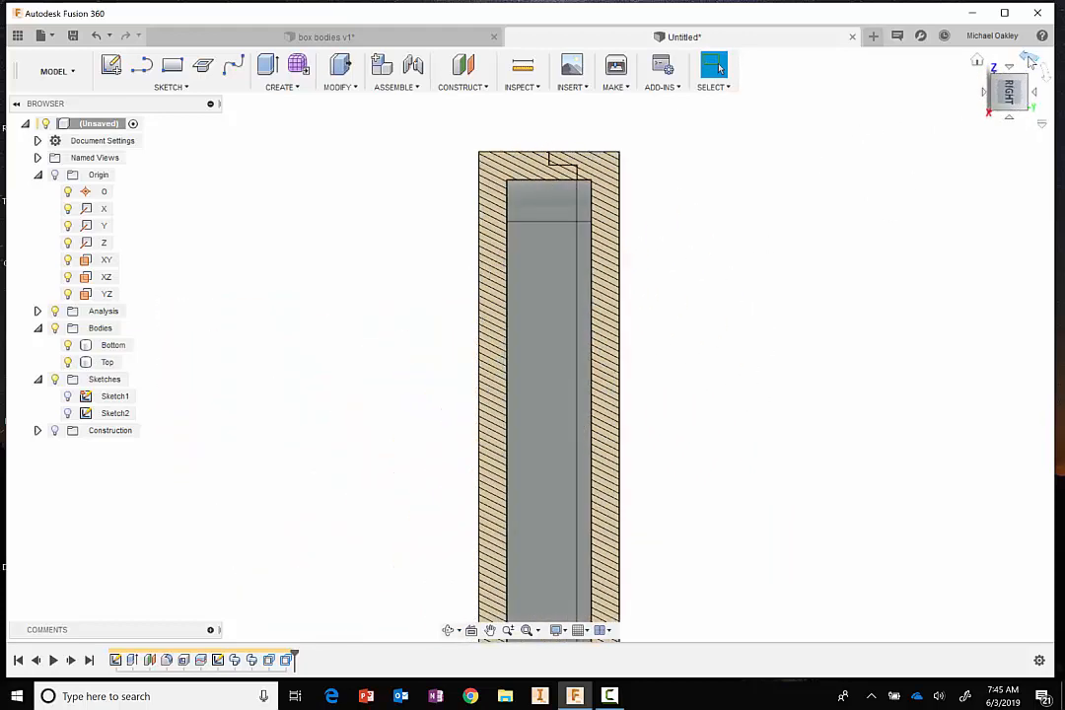
left_click(1029, 59)
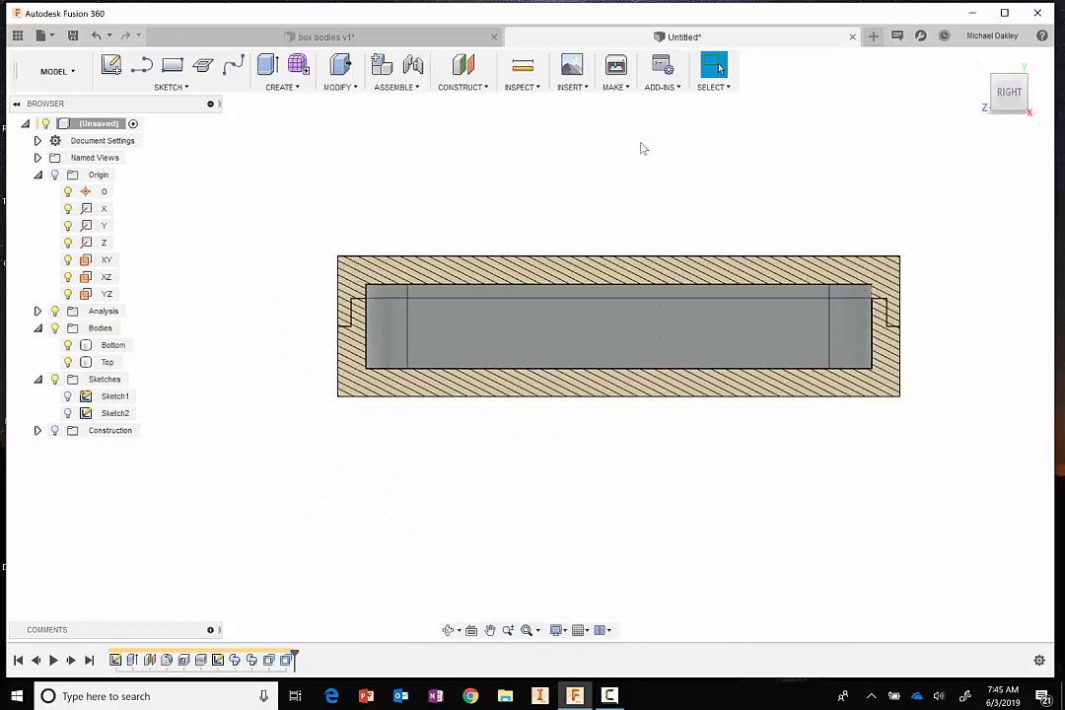
middle_click_drag(642, 149, 524, 243, "shift")
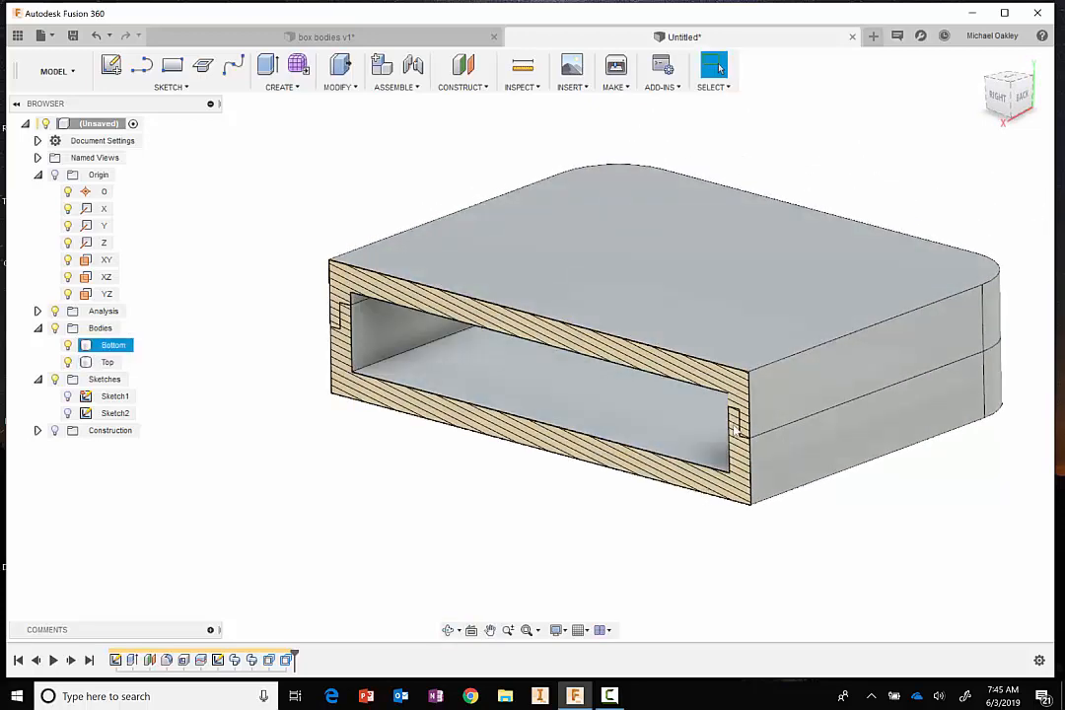
scroll(749, 421, "up", 5)
left_click(996, 96)
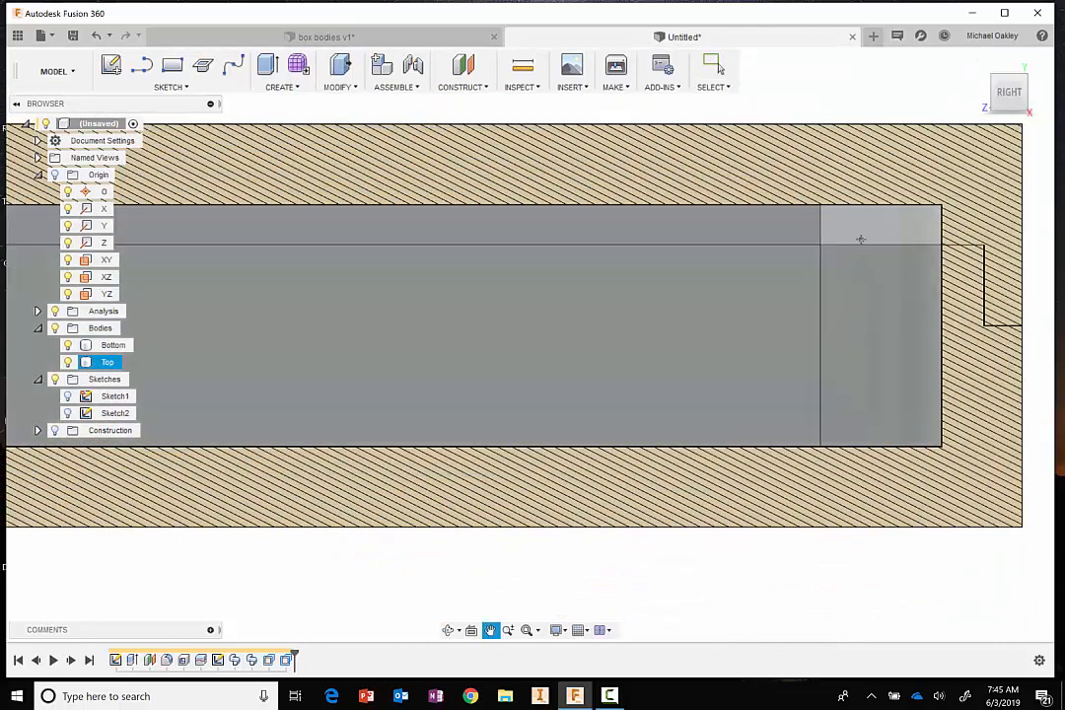
middle_click_drag(861, 239, 616, 271)
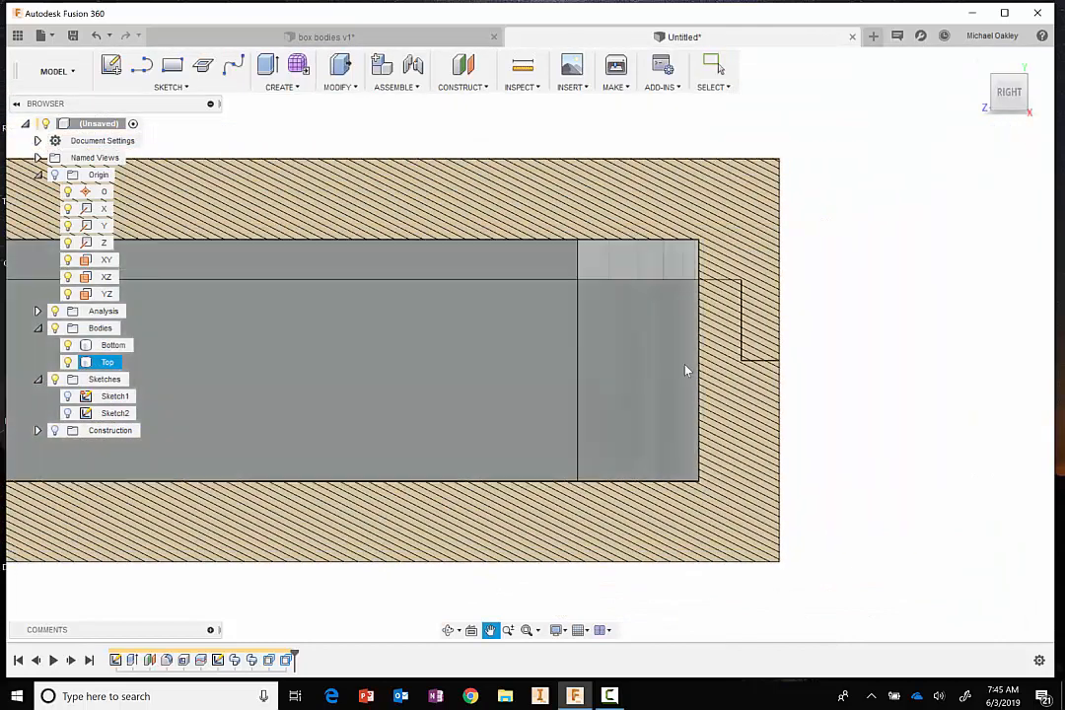
Edit the face offset of the Top body's recess and set its distance to -0.01 in.
scroll(757, 317, "up", 3)
left_click(874, 259)
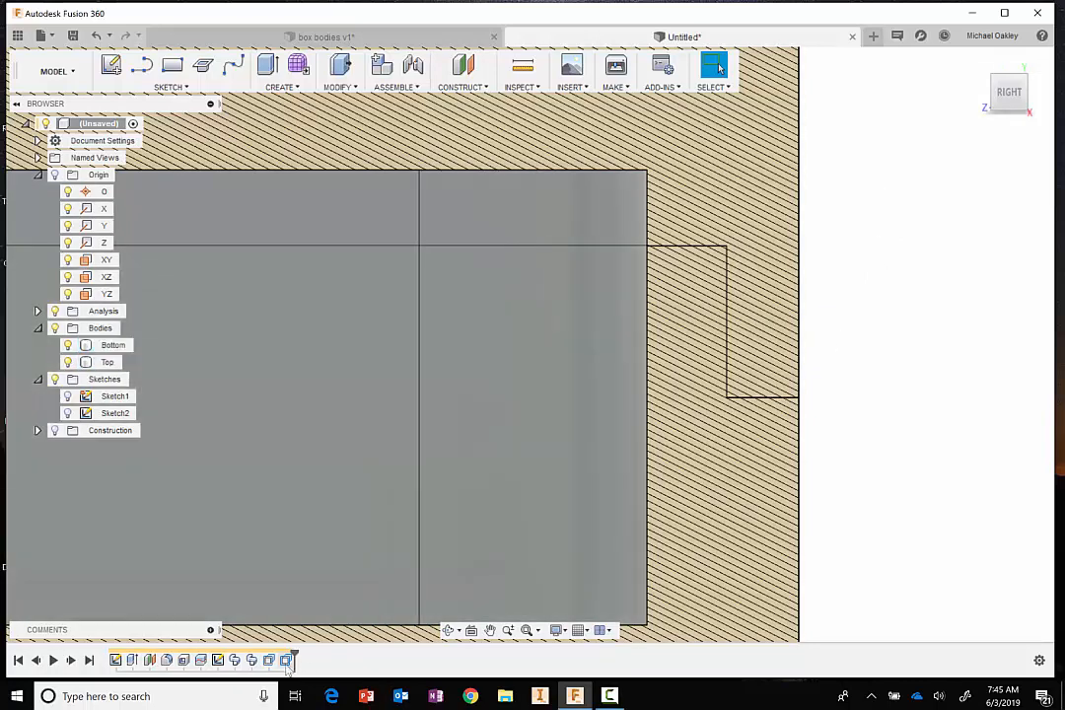
double_click(286, 660)
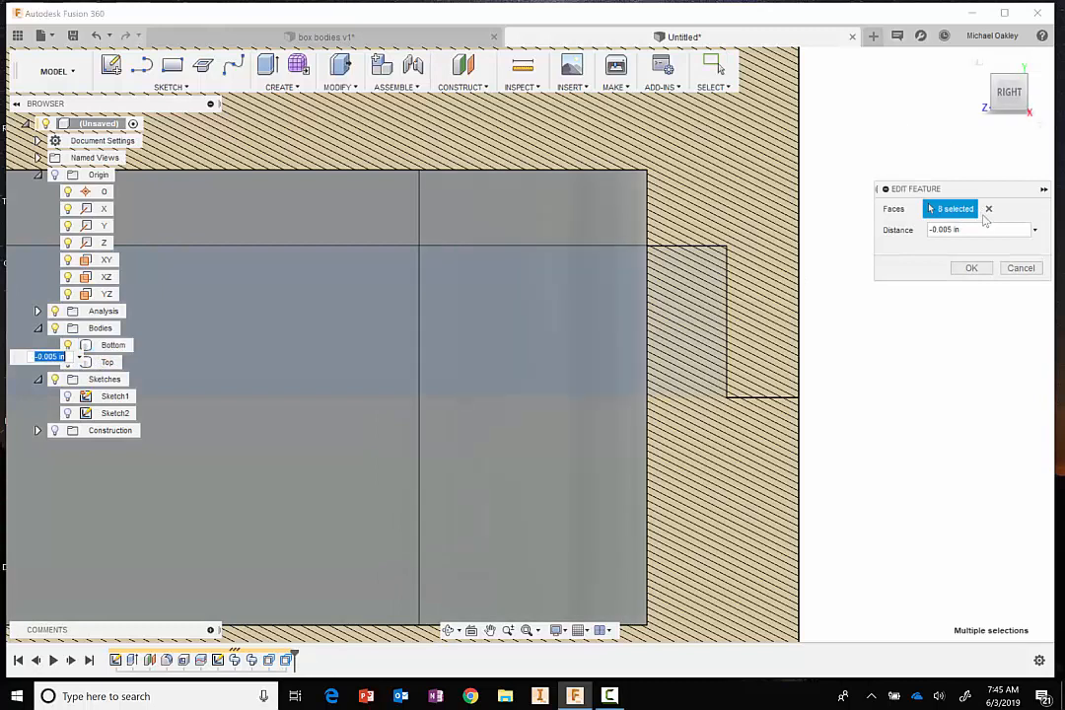
left_click(983, 228)
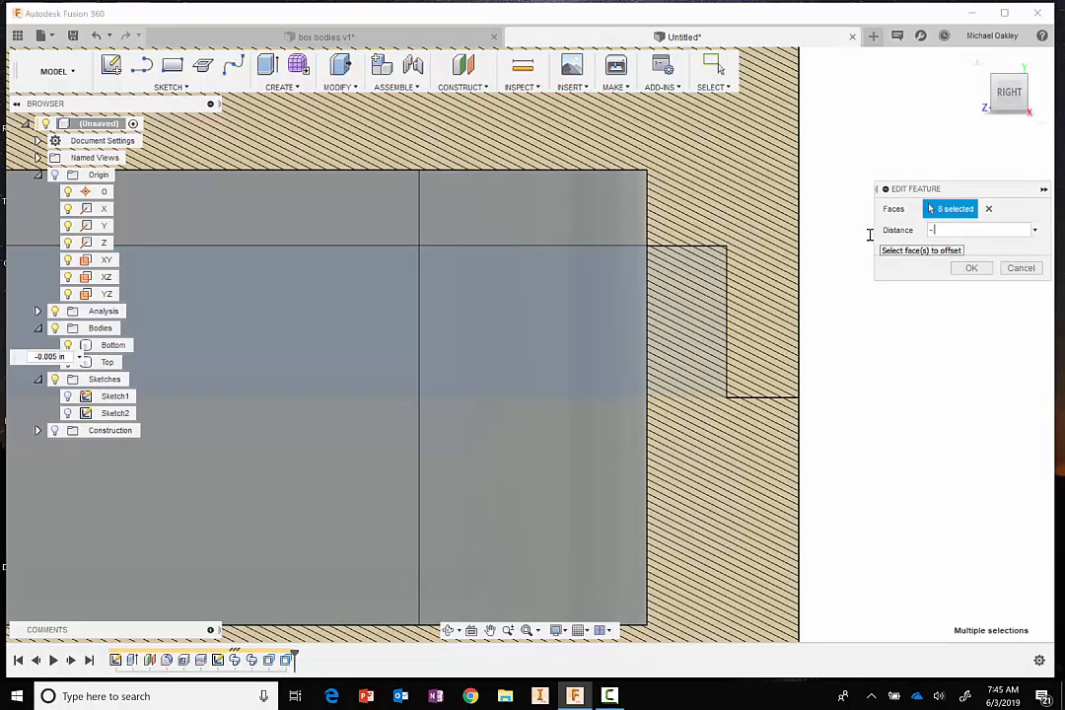
key("Return")
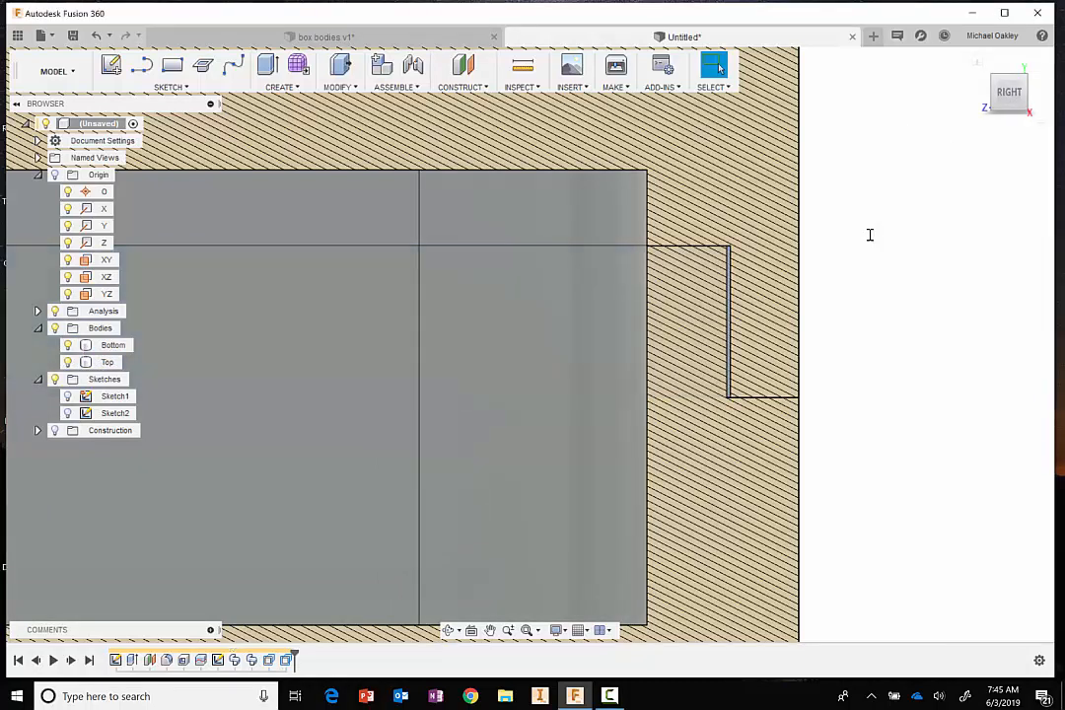
Set the face offset of the Bottom body's lip to -0.01 in and check the gap in the sectioned wall.
left_click(268, 660)
double_click(268, 660)
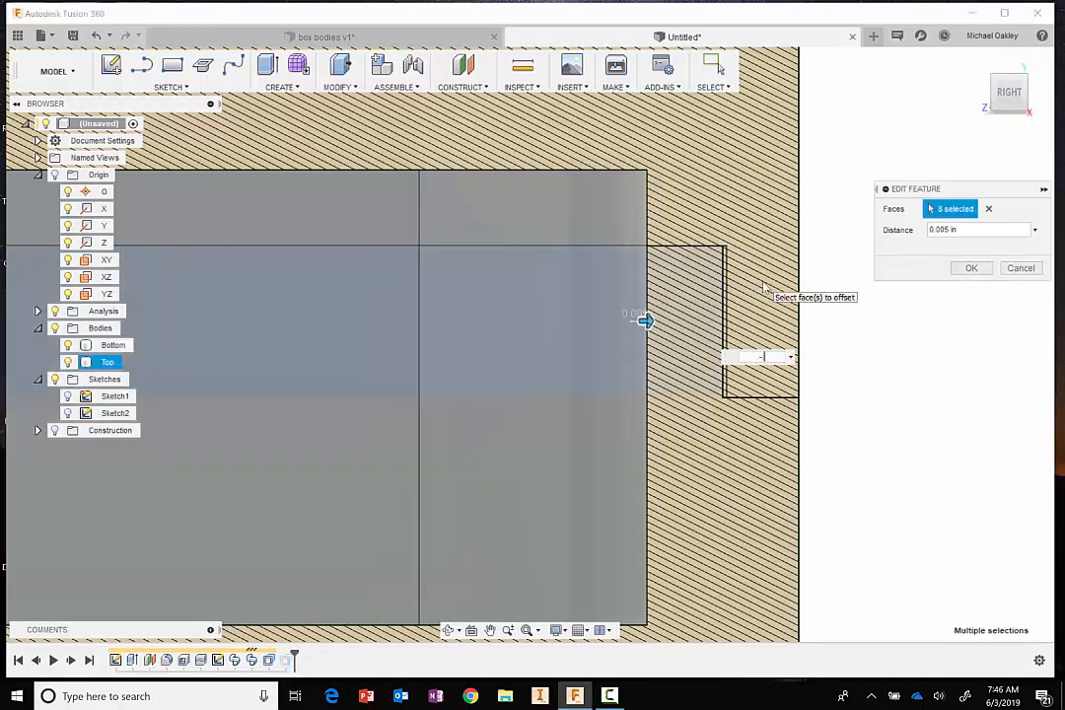
type("-.01")
key("Return")
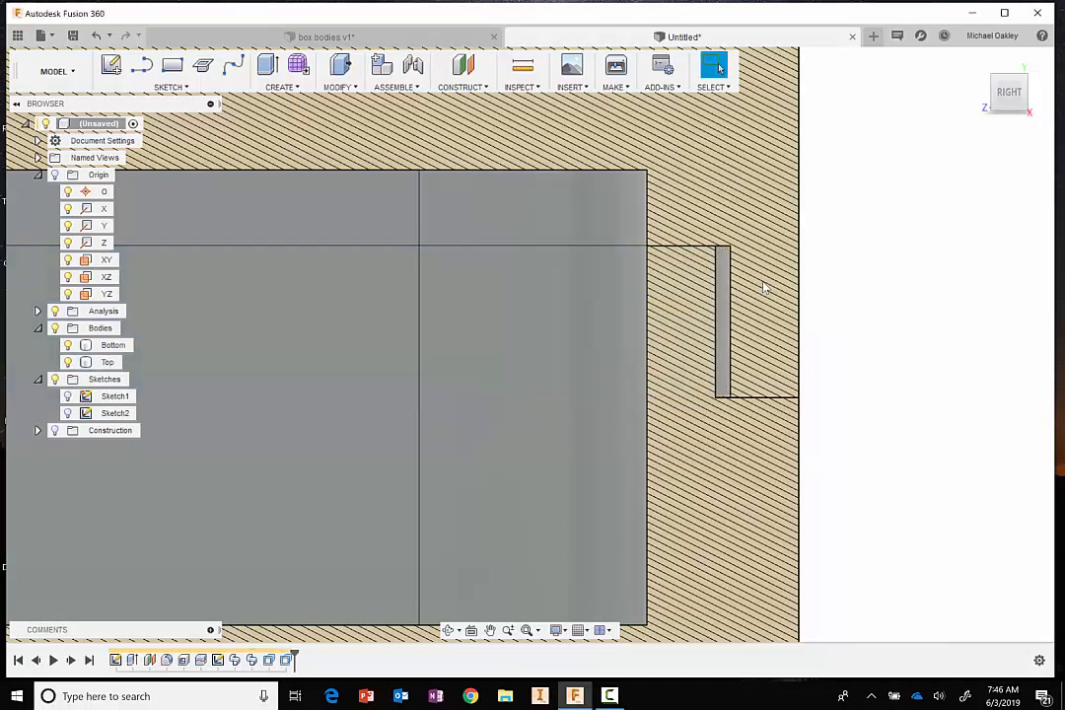
scroll(929, 388, "down", 3)
scroll(928, 389, "up", 1)
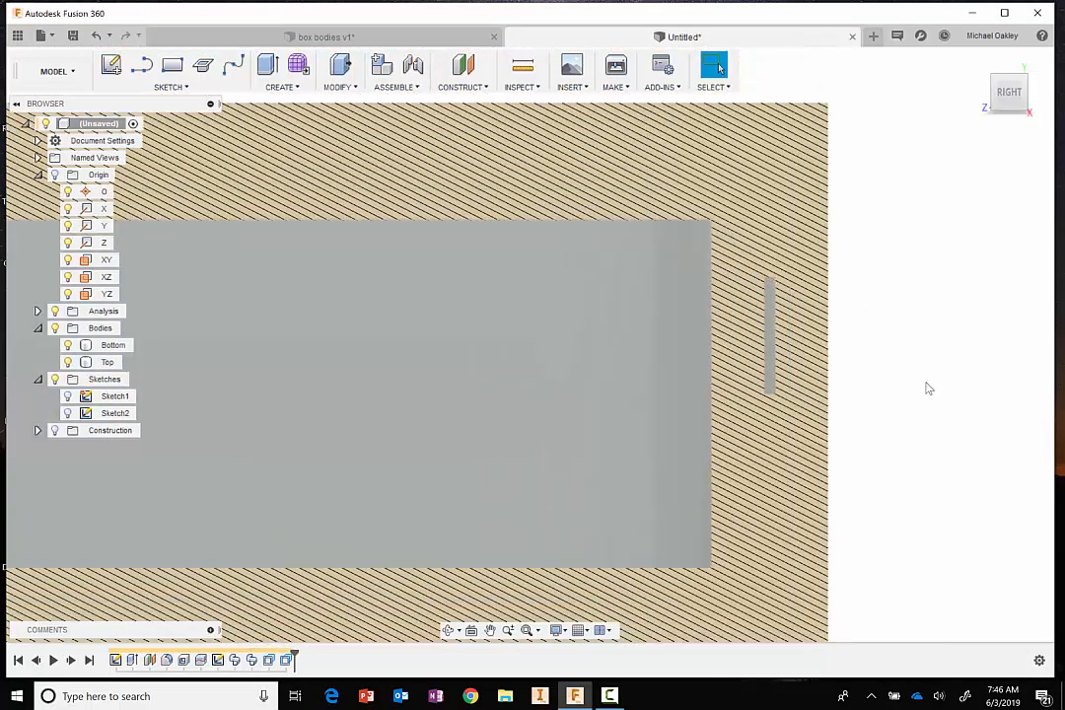
scroll(932, 387, "up", 1)
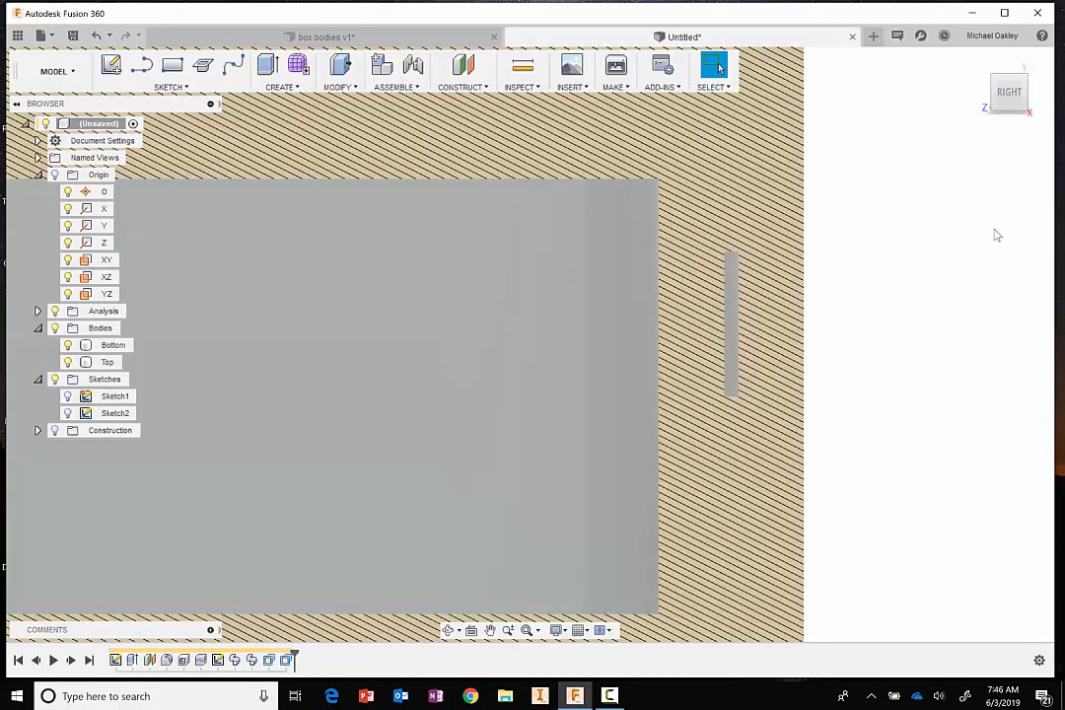
Set the offset distances of both the Top body's recess faces and the Bottom body's lip faces to -0.005 in.
double_click(284, 660)
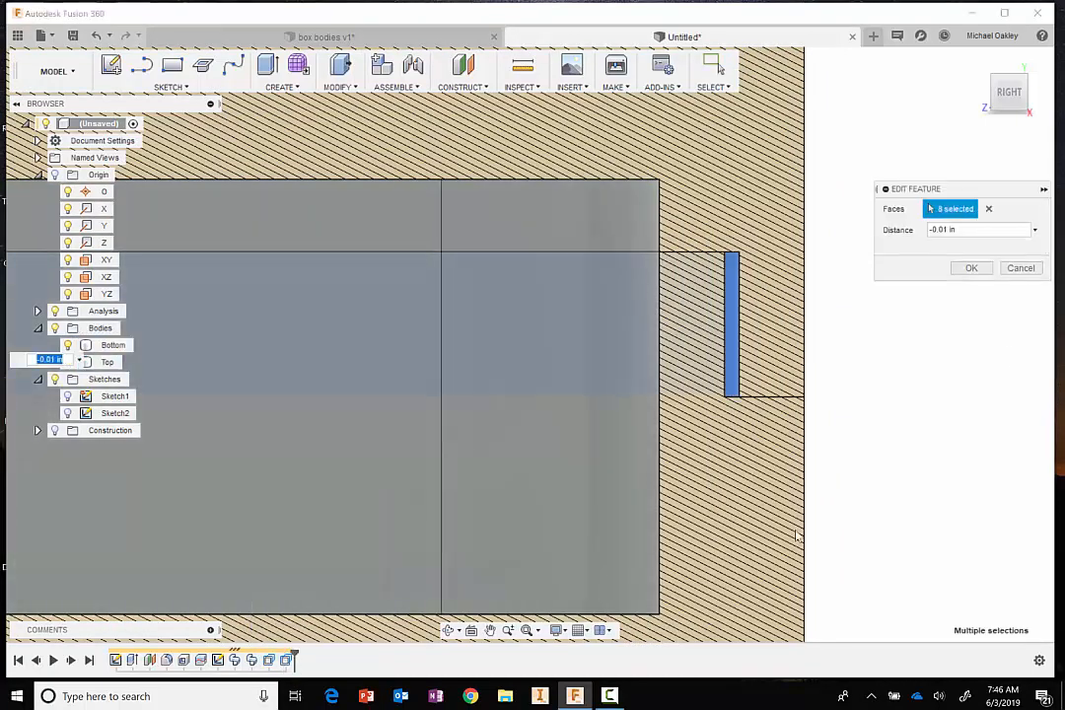
double_click(973, 233)
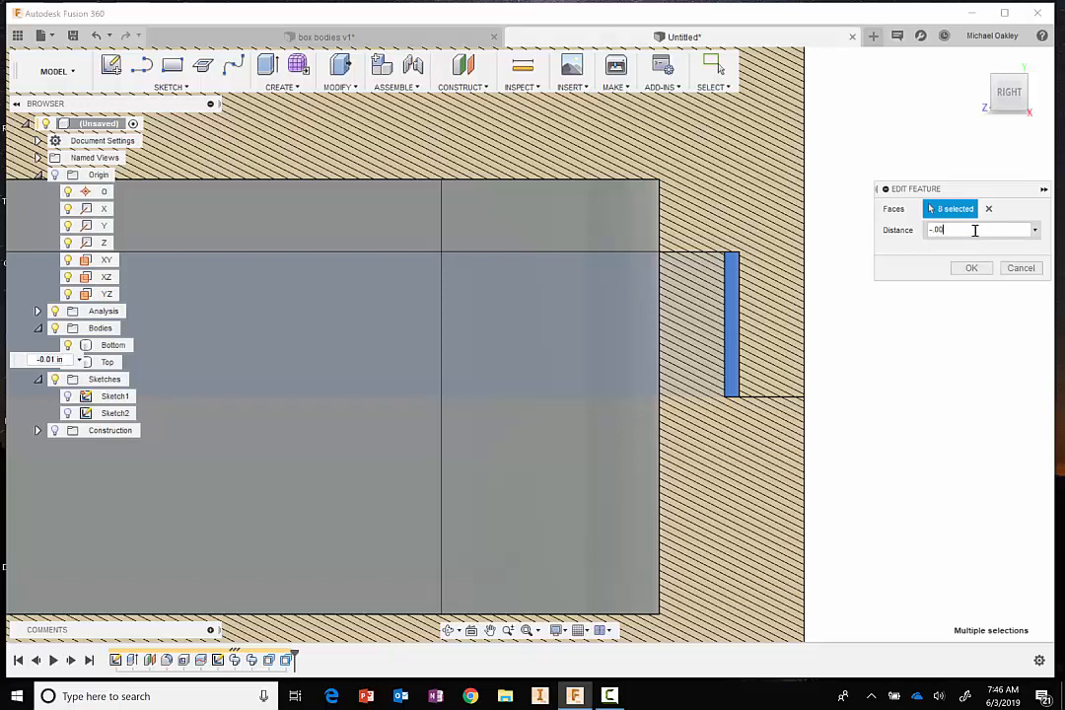
key("Return")
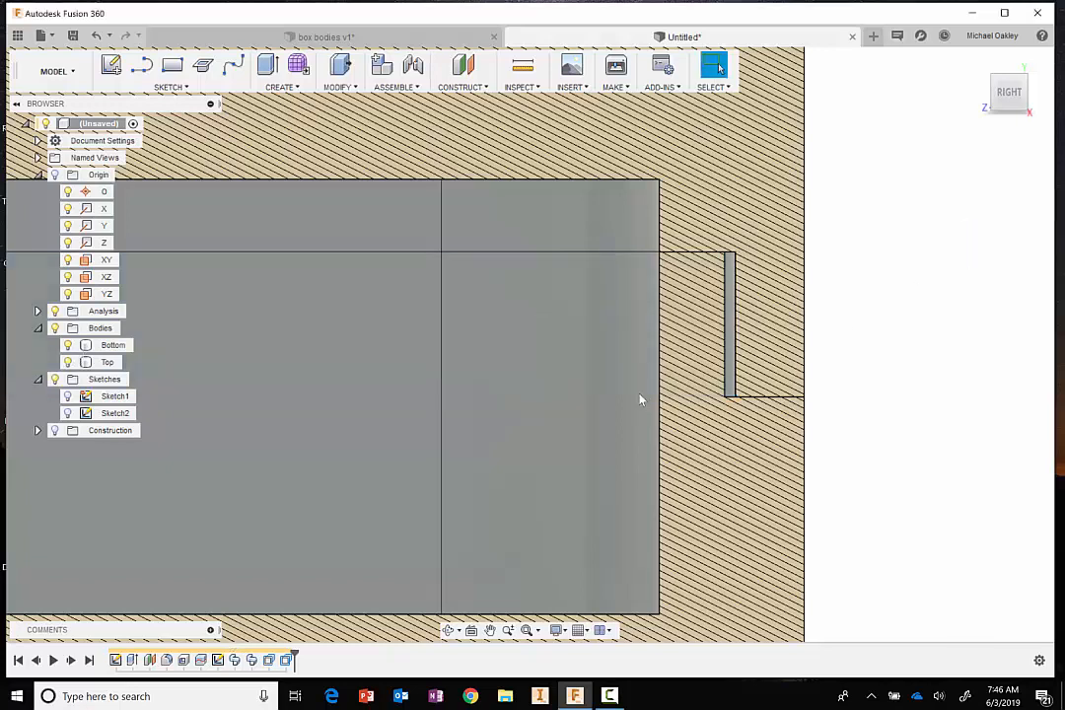
double_click(268, 659)
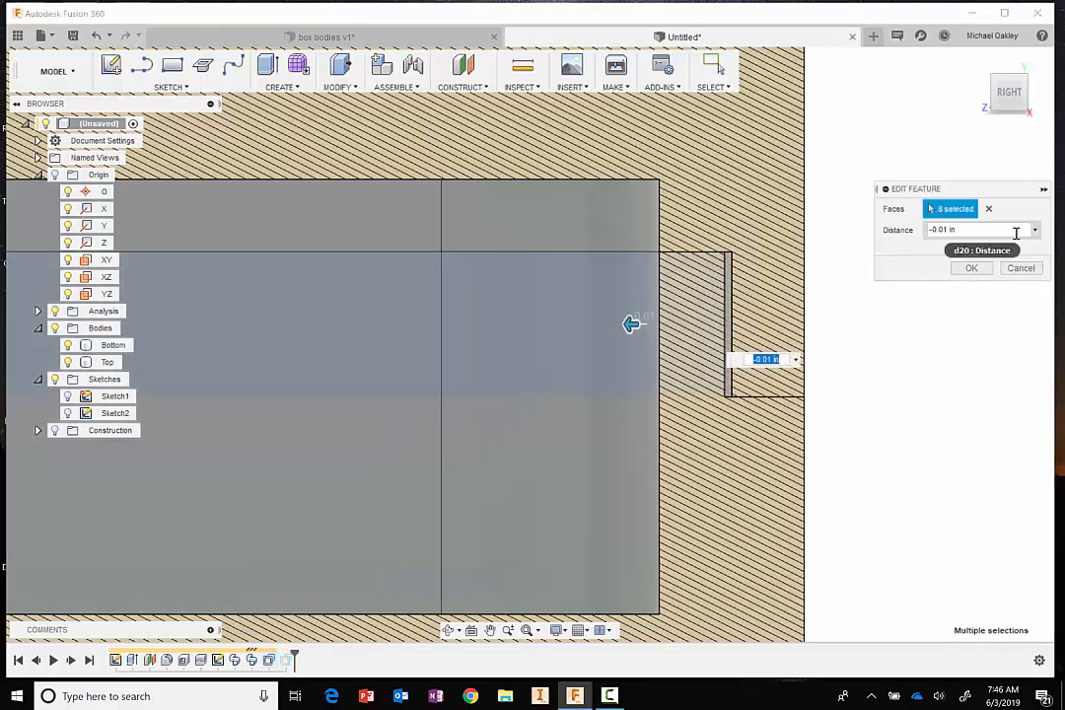
left_click(980, 229)
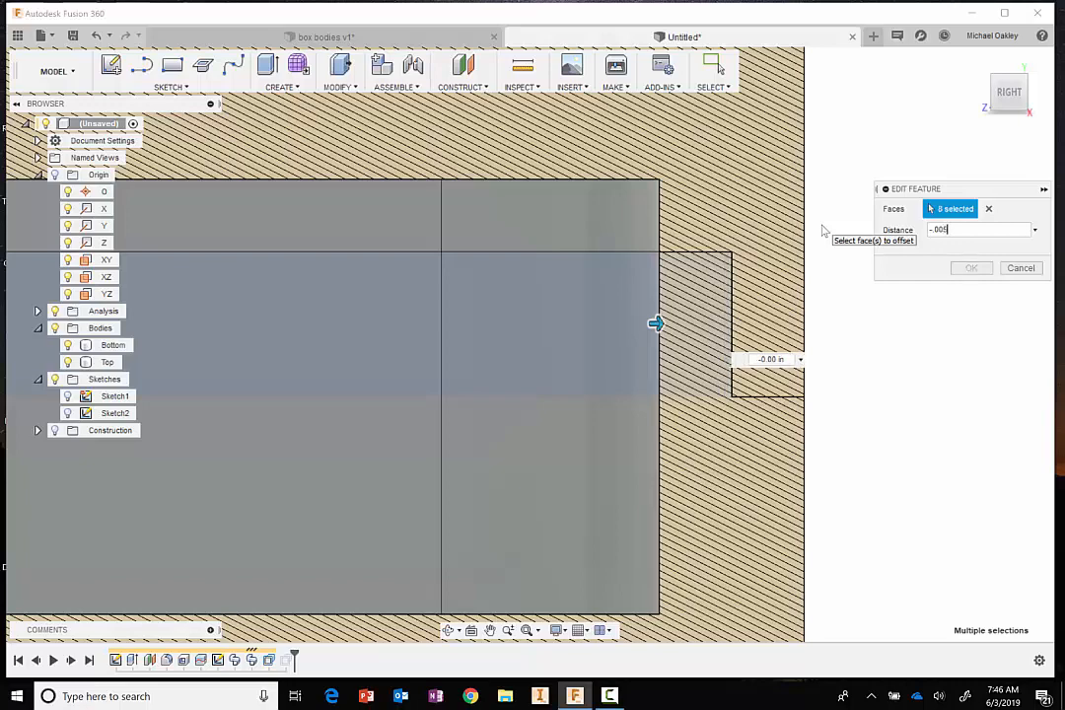
key("Return")
scroll(811, 455, "down", 5)
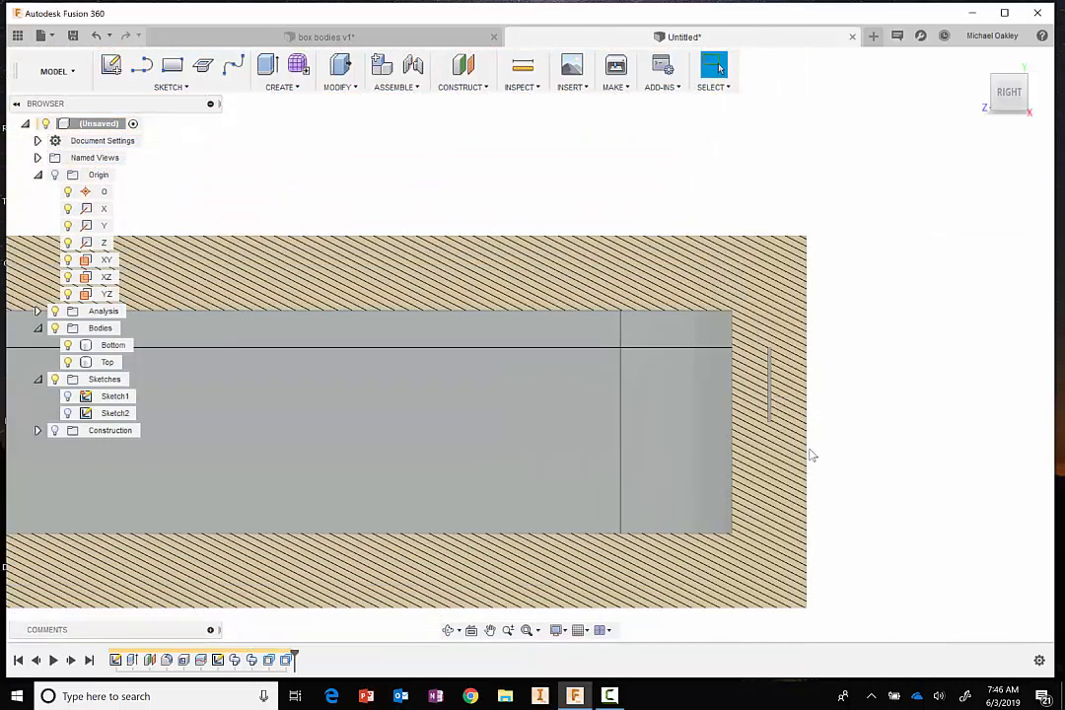
Turn off the section analysis and view the whole closed box at an angle from above.
middle_click_drag(648, 197, 679, 297, "shift")
scroll(713, 367, "down", 3)
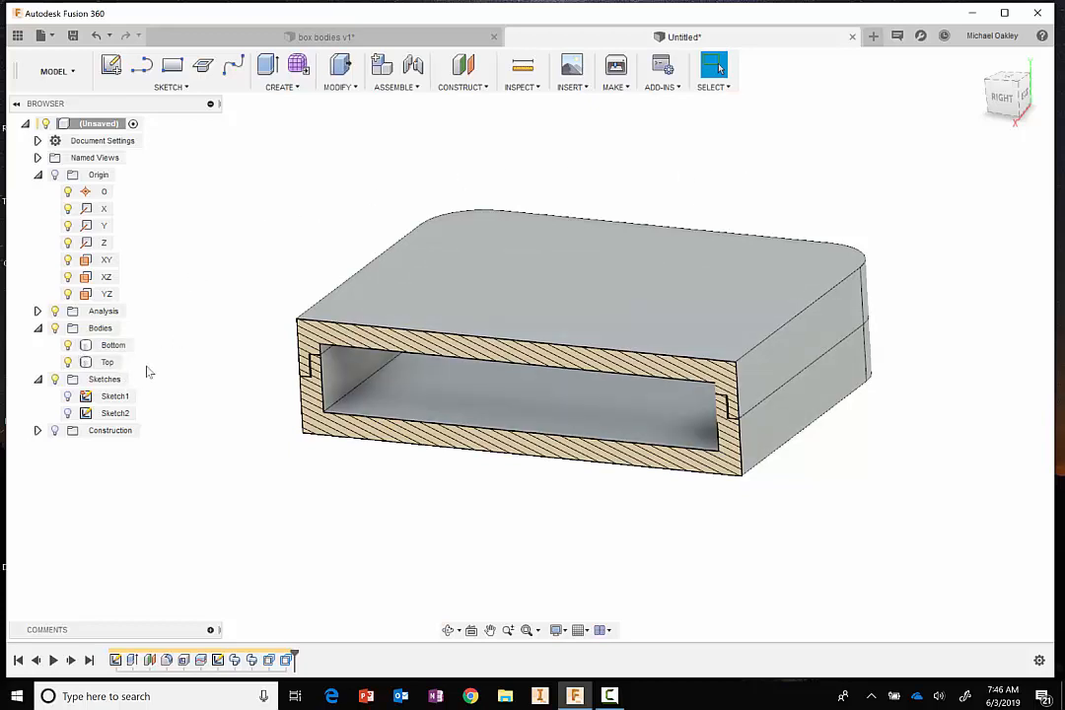
left_click(54, 311)
scroll(214, 312, "down", 3)
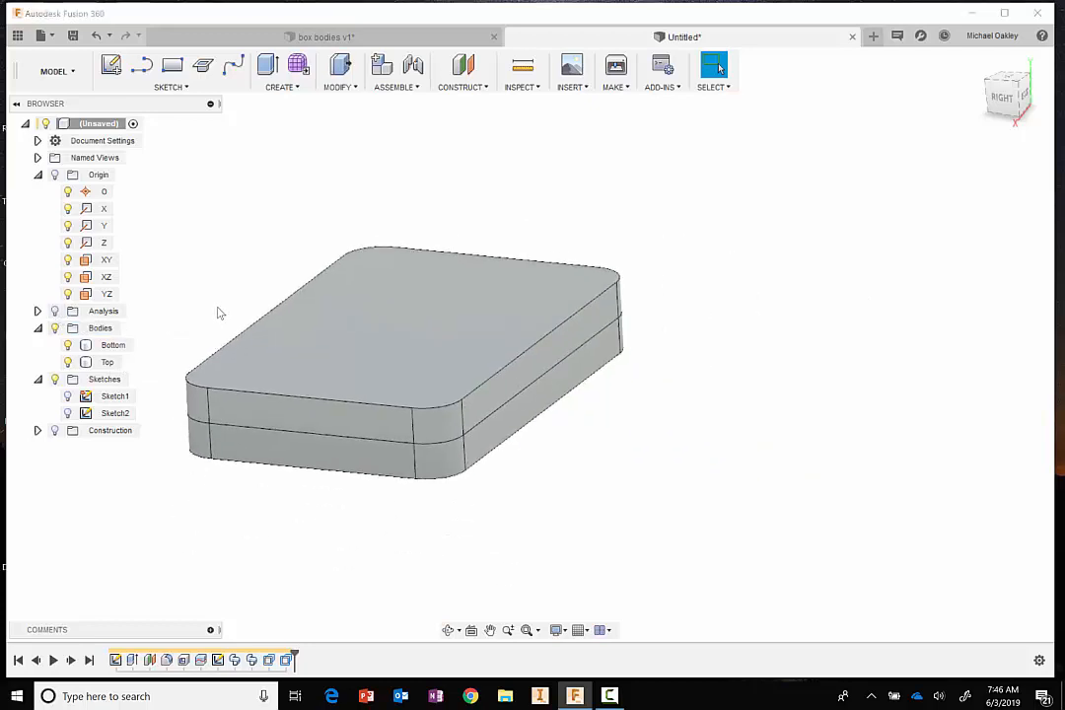
middle_click_drag(231, 209, 412, 276)
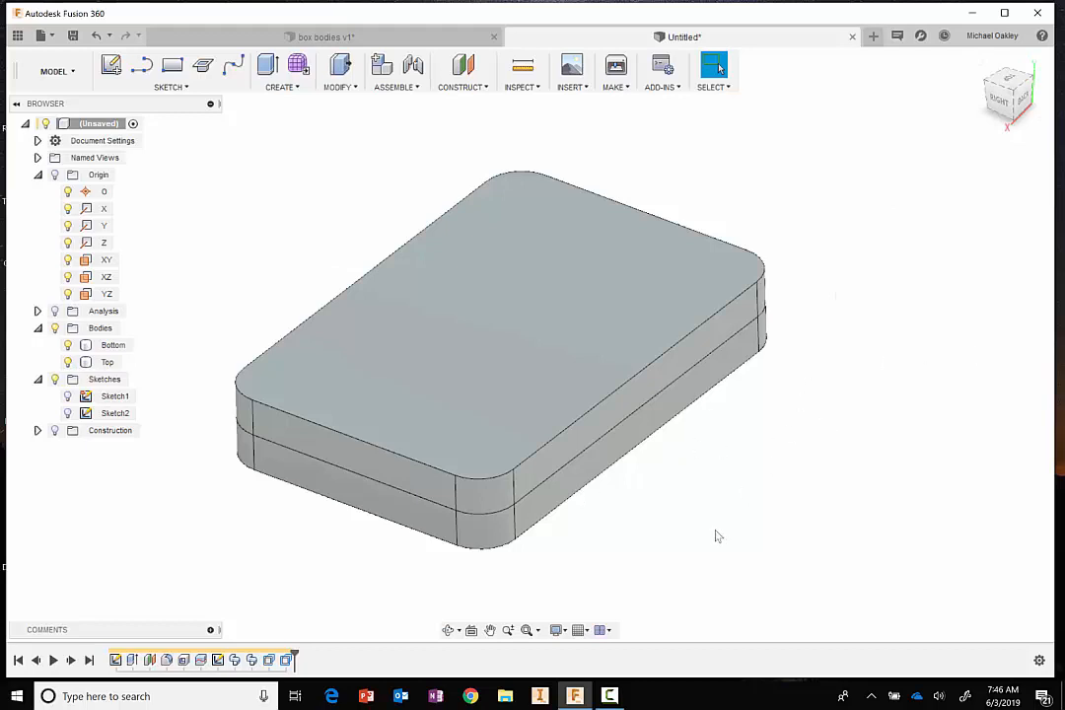
scroll(717, 535, "down", 2)
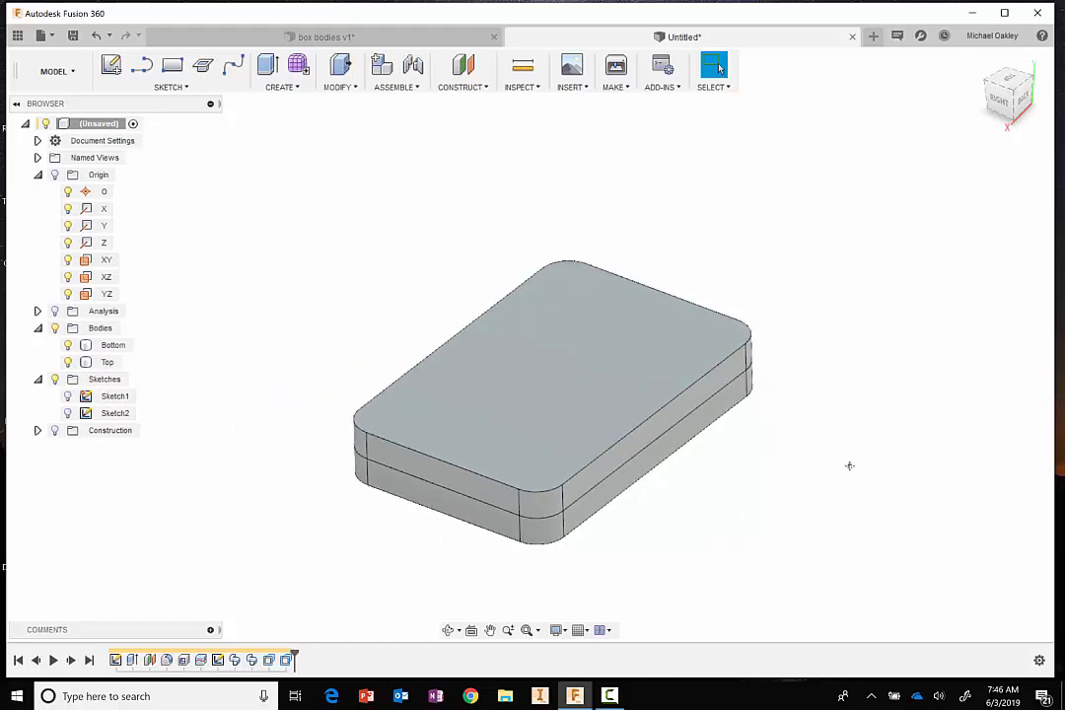
middle_click_drag(849, 465, 751, 466)
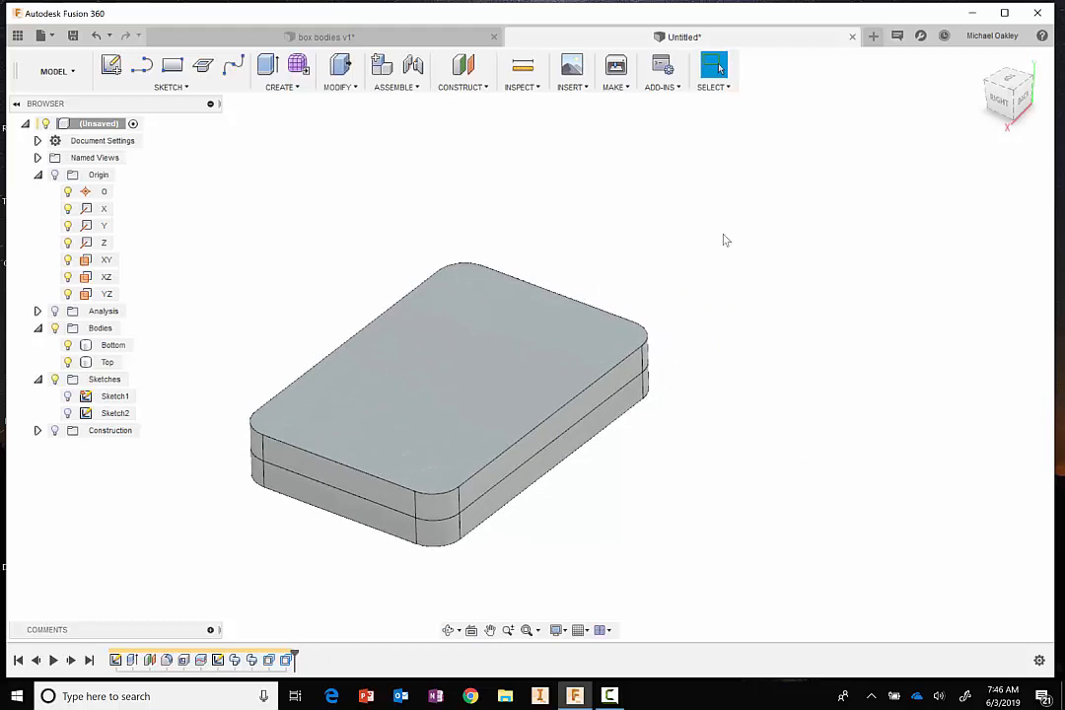
Move the Top body 7 in along X with Move/Copy, placing it beside the Bottom body.
left_click(356, 91)
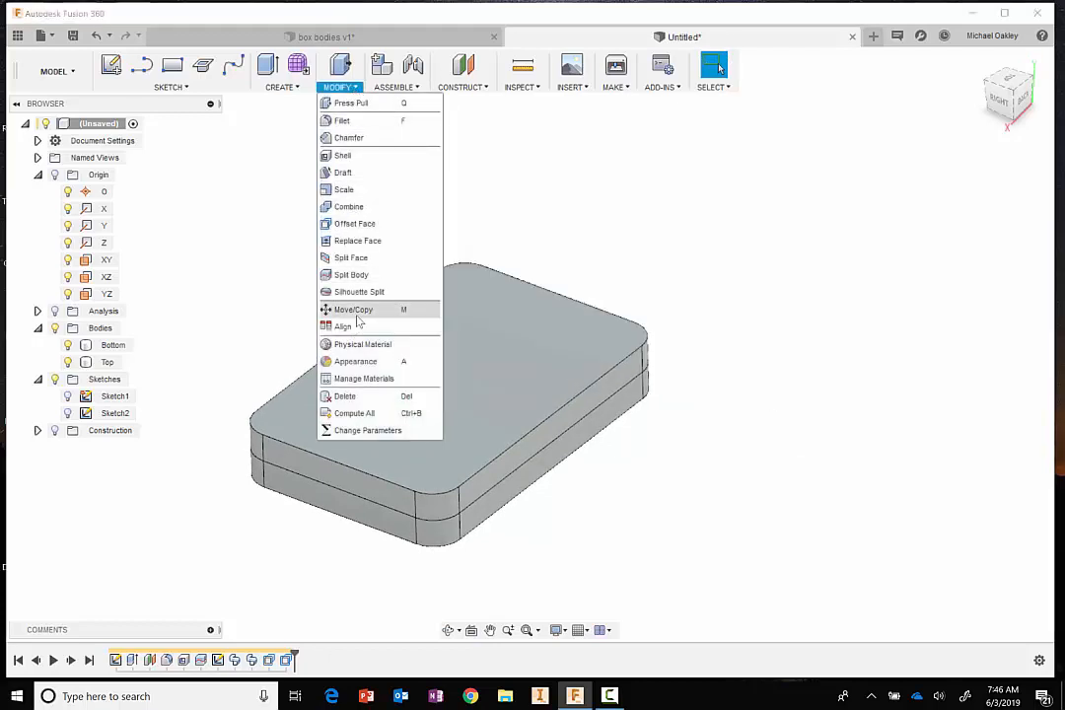
left_click(355, 310)
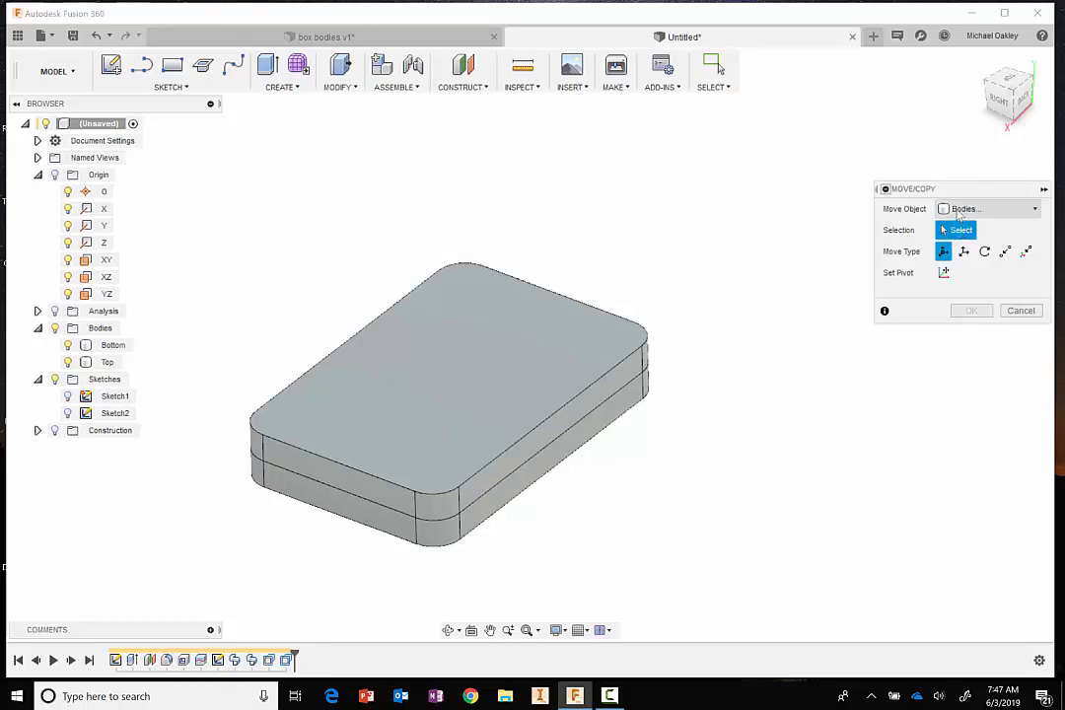
left_click(961, 210)
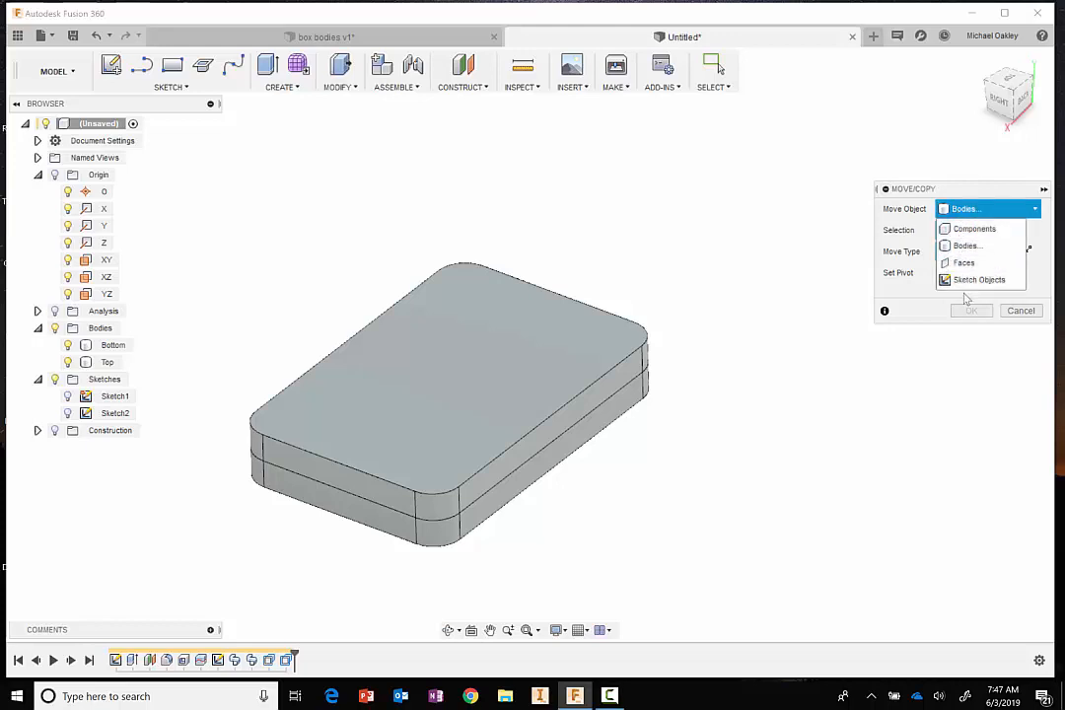
left_click(964, 246)
left_click(467, 340)
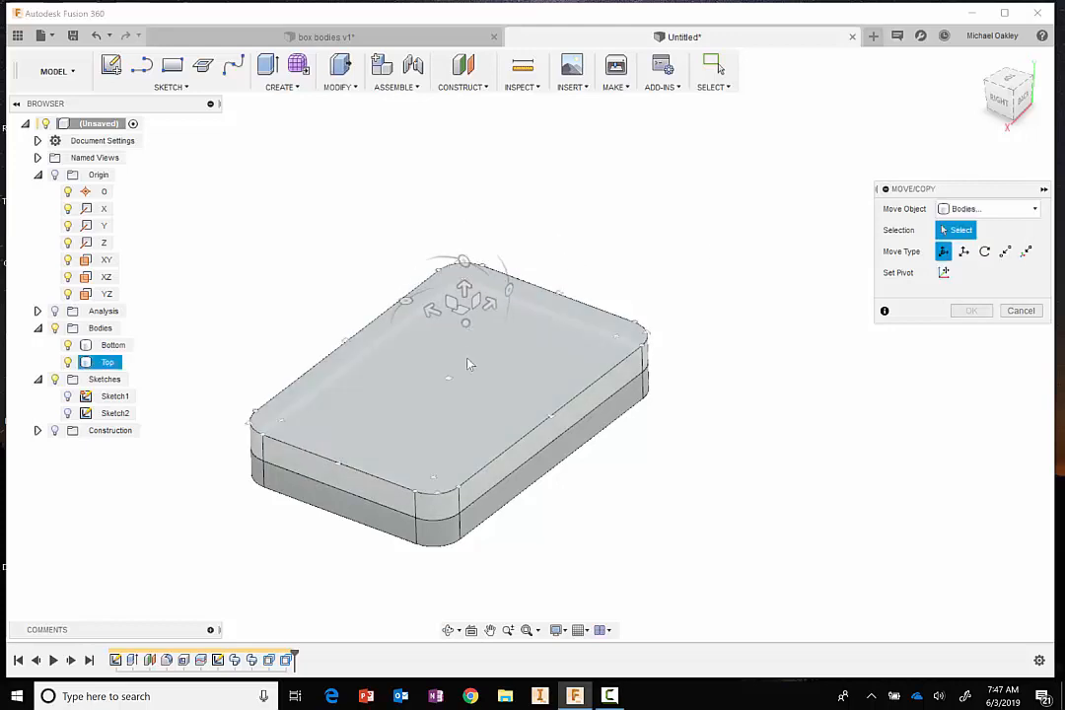
left_click(446, 376)
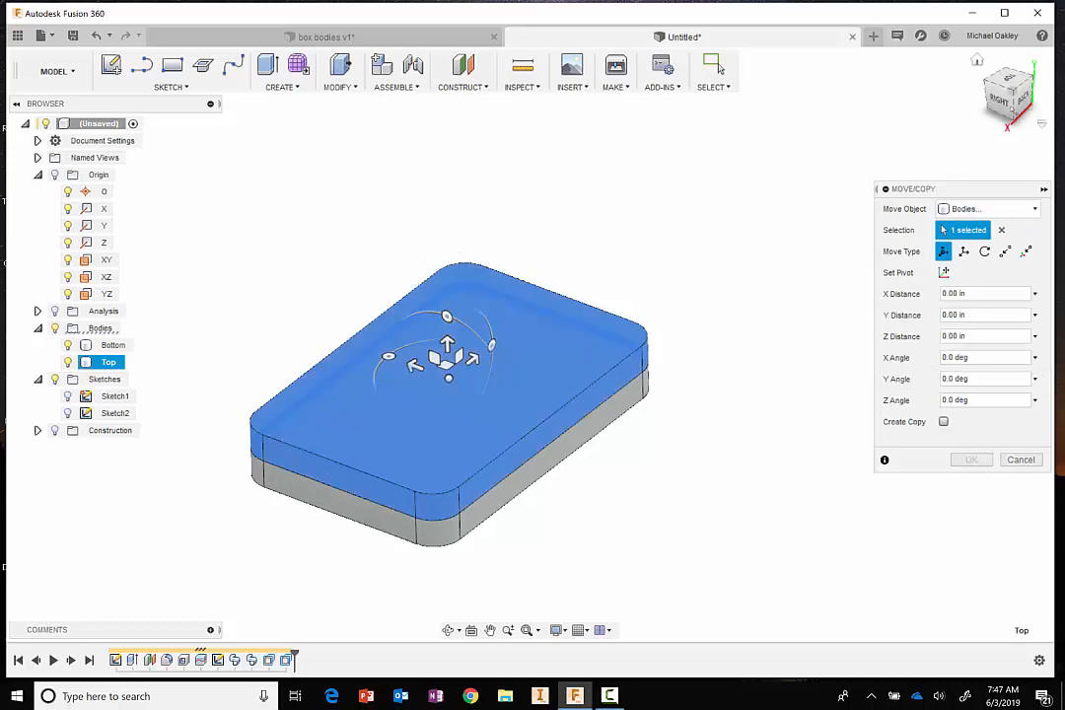
left_click(1003, 79)
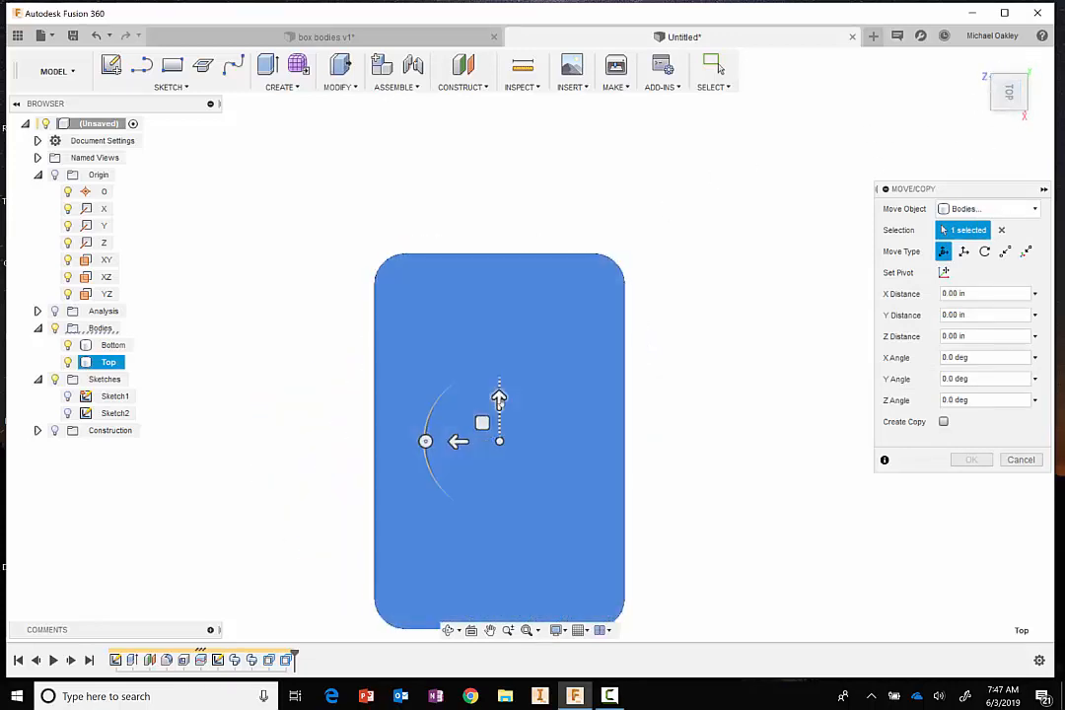
left_click_drag(498, 399, 499, 55)
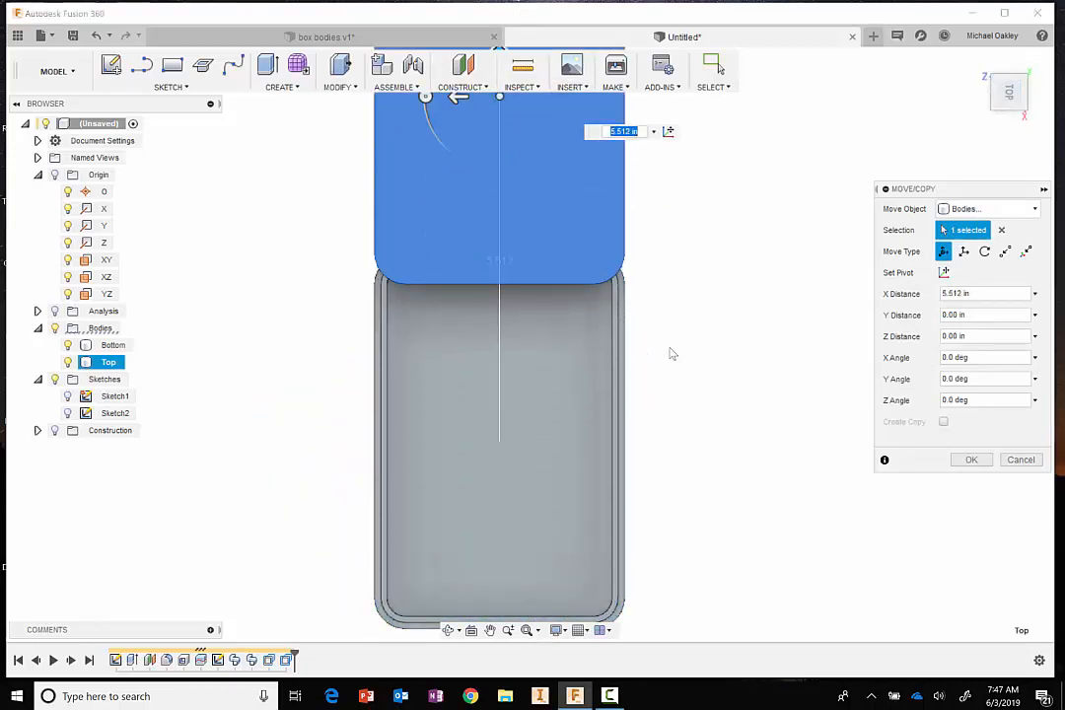
scroll(670, 353, "down", 3)
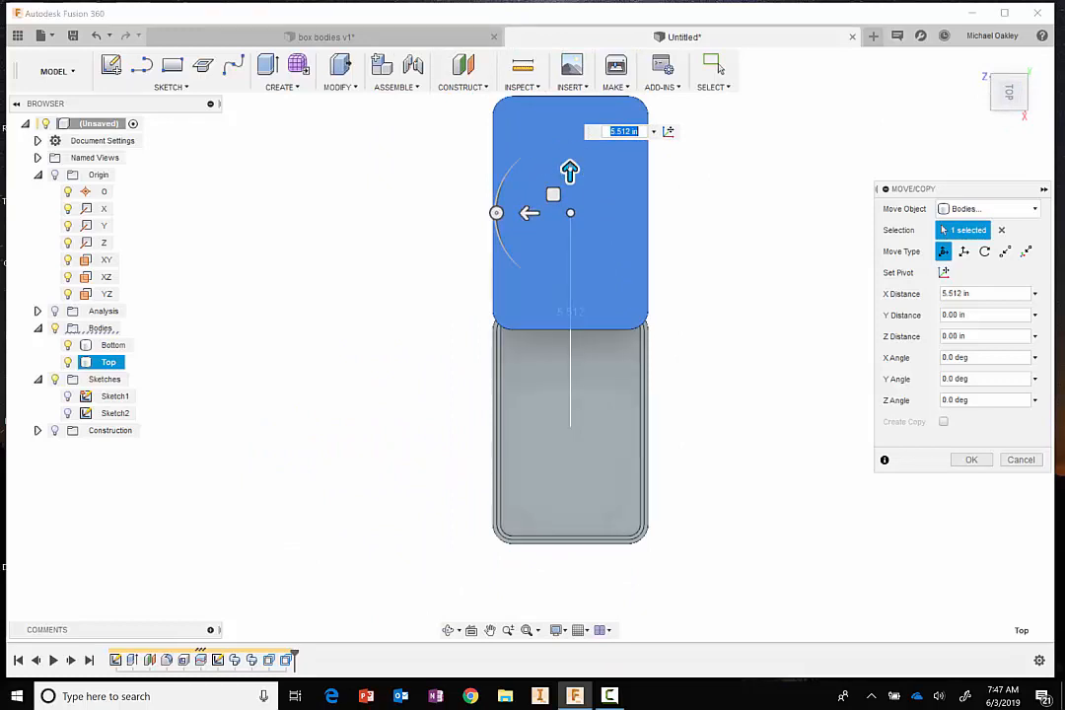
left_click_drag(569, 170, 570, 129)
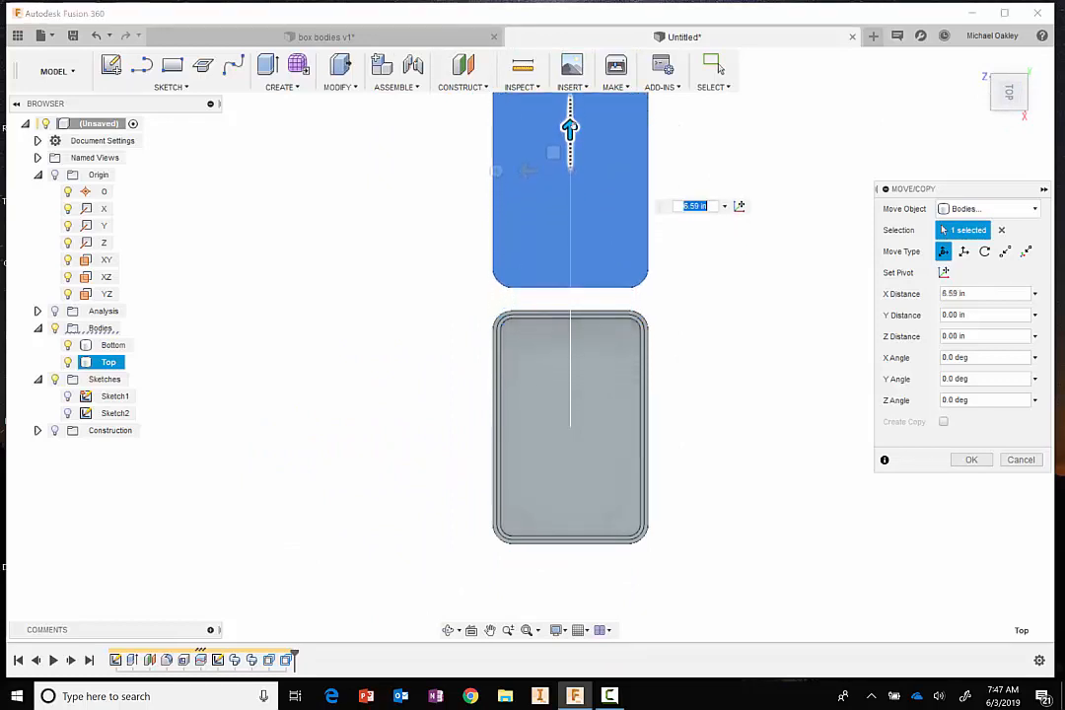
left_click(978, 296)
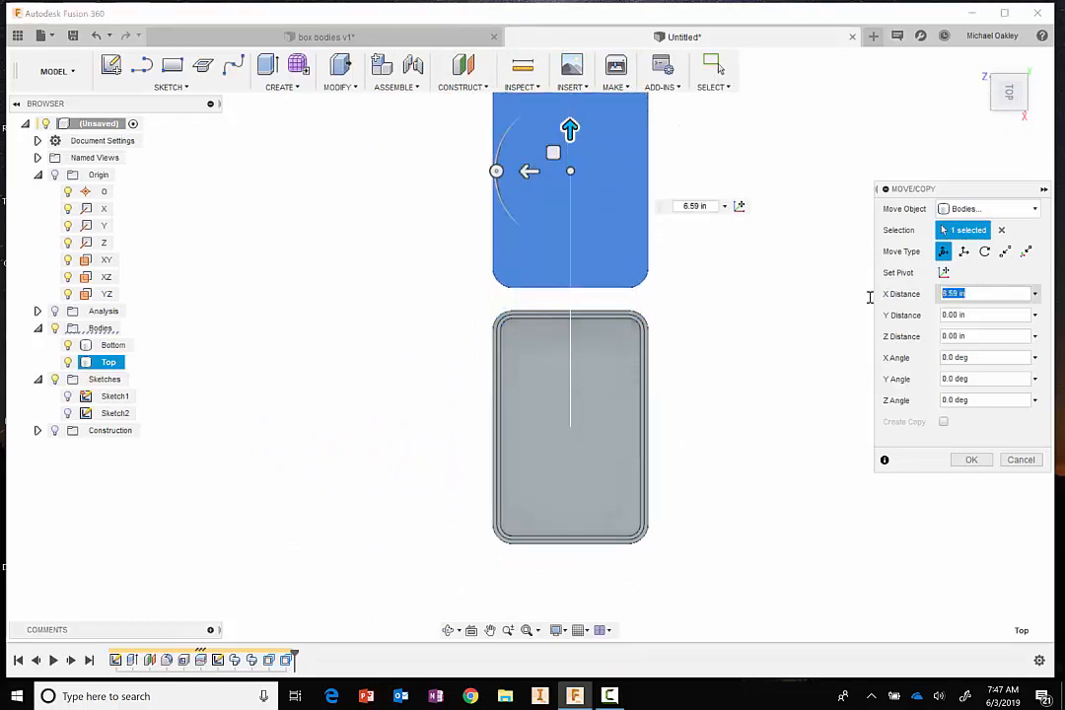
type("7")
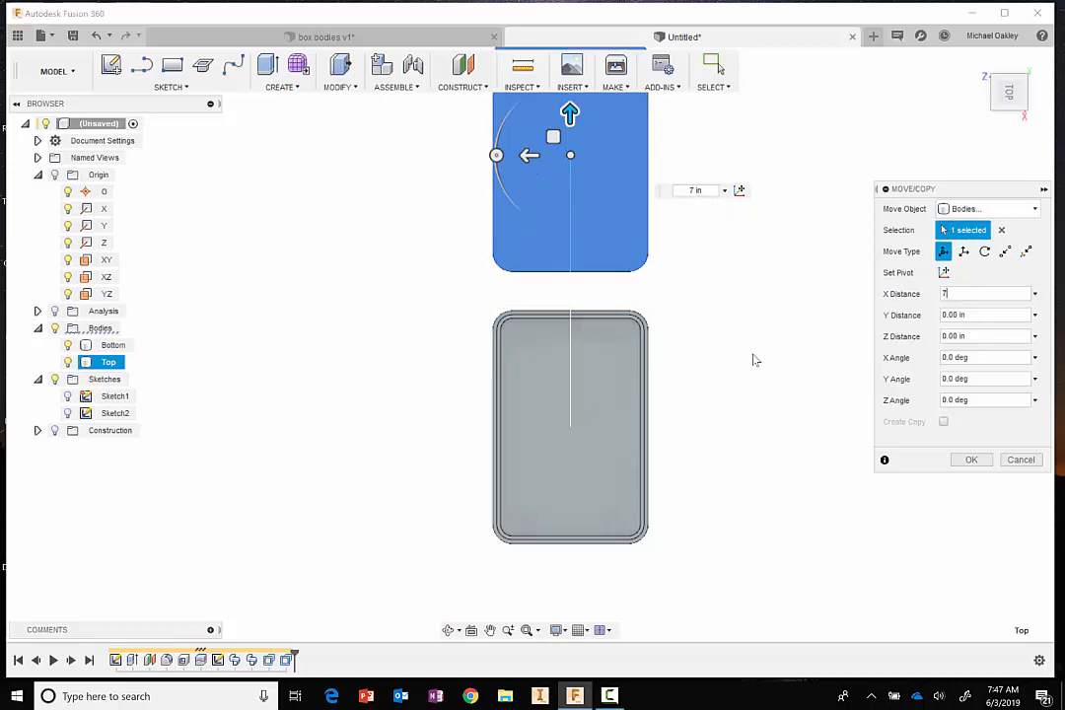
Rotate the Top body 180 degrees about X, shift it 1 in along Z to the Bottom body's base level, and finish the move.
middle_click_drag(754, 360, 690, 247, "shift")
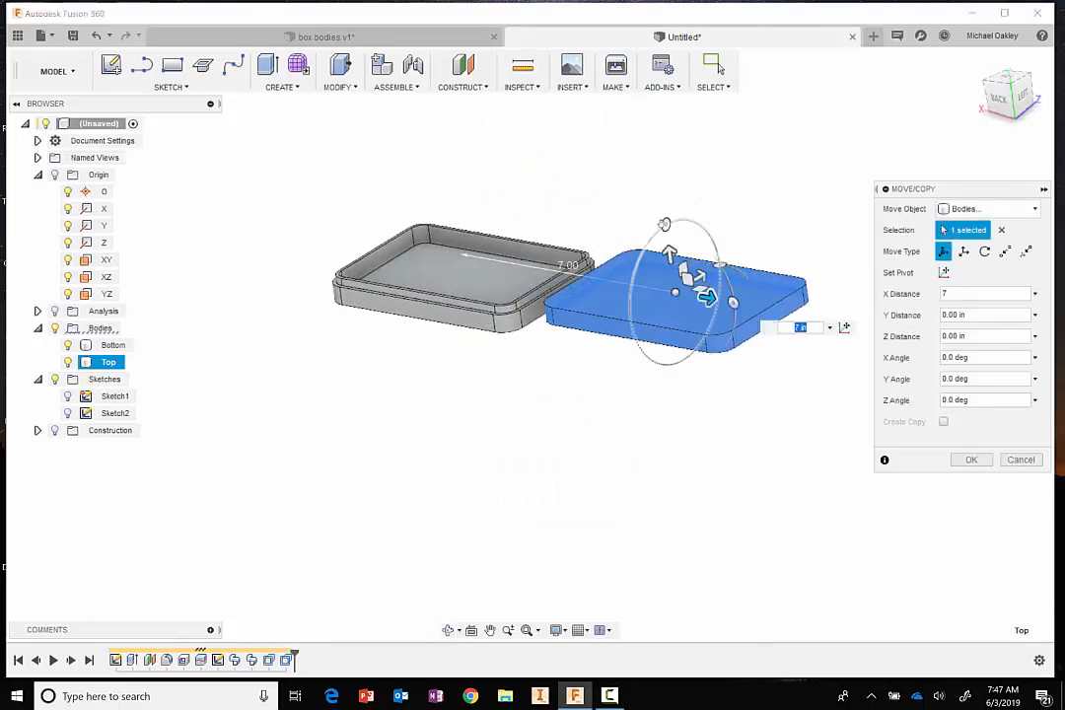
left_click_drag(665, 223, 683, 360)
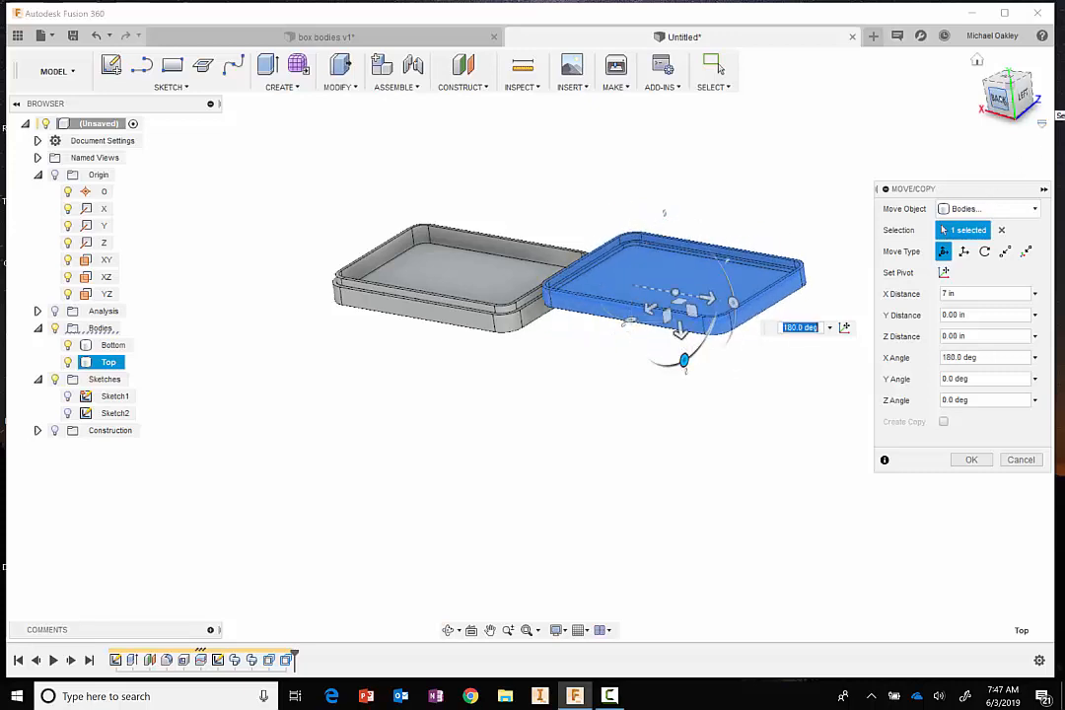
left_click(999, 99)
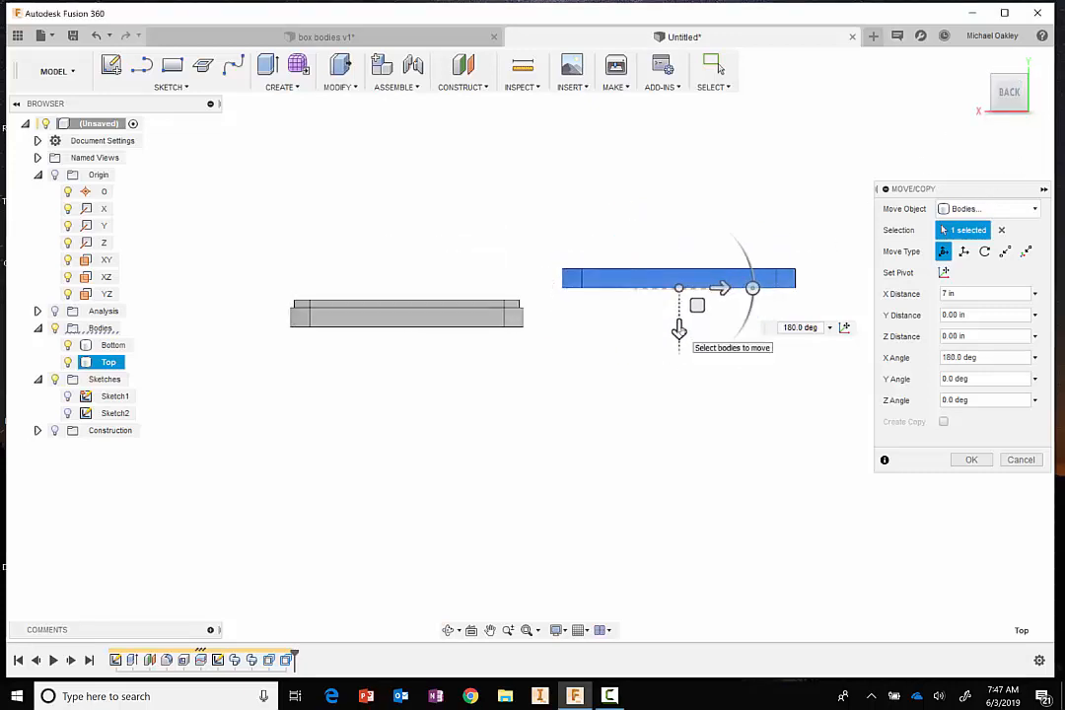
left_click_drag(678, 330, 679, 367)
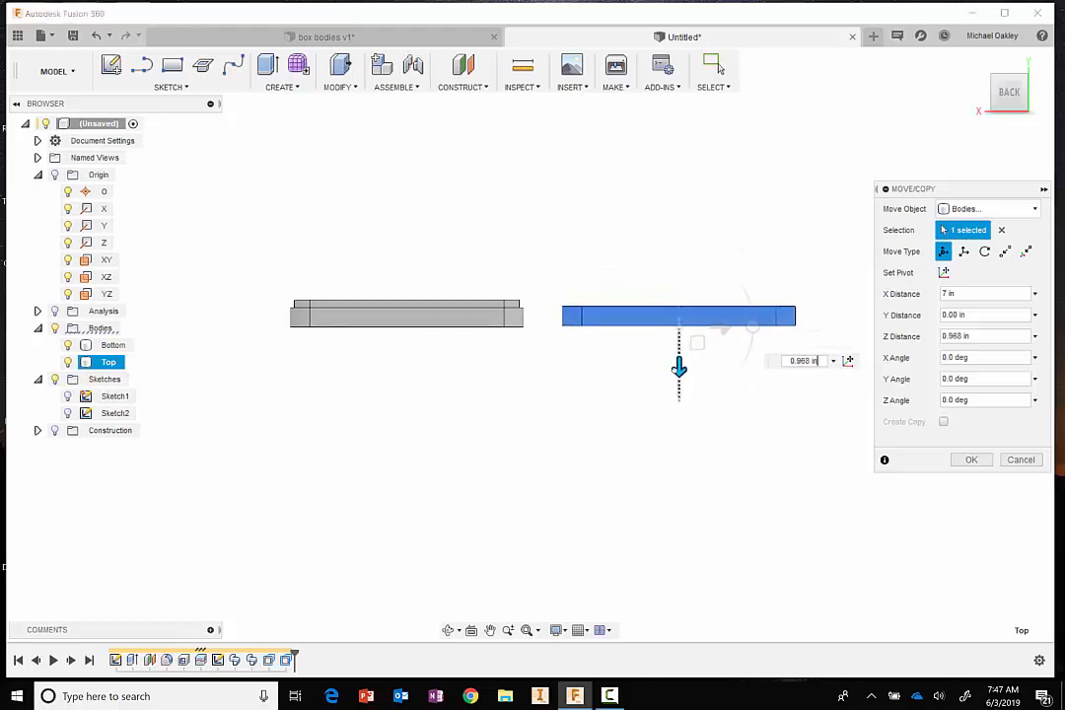
type("1")
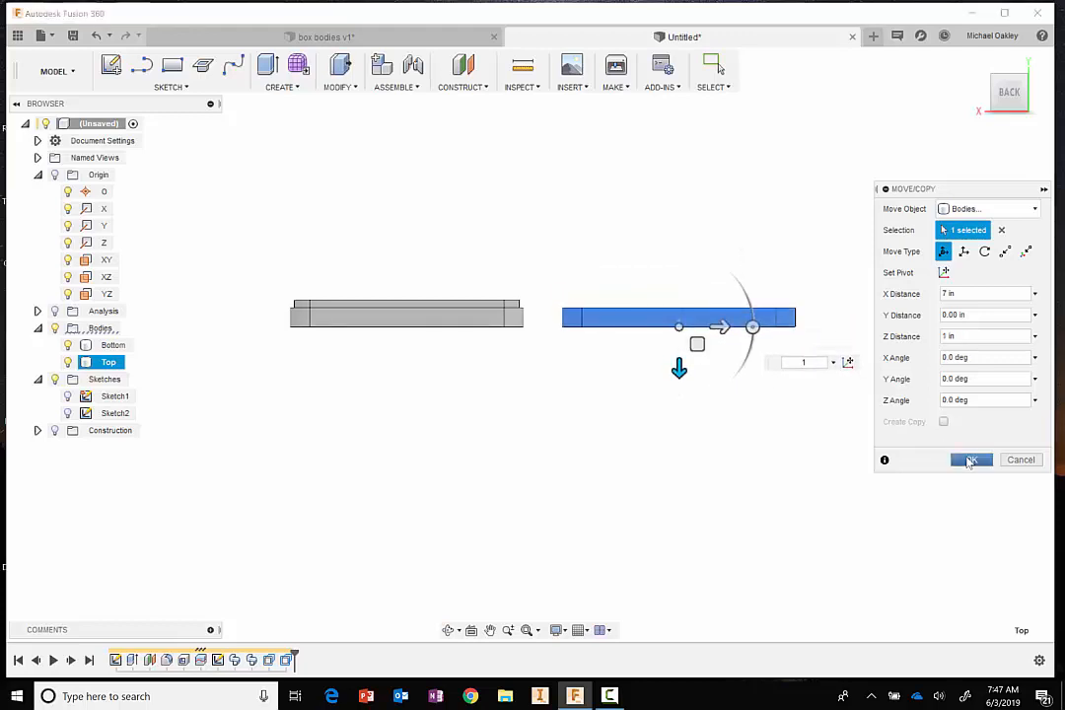
left_click(971, 461)
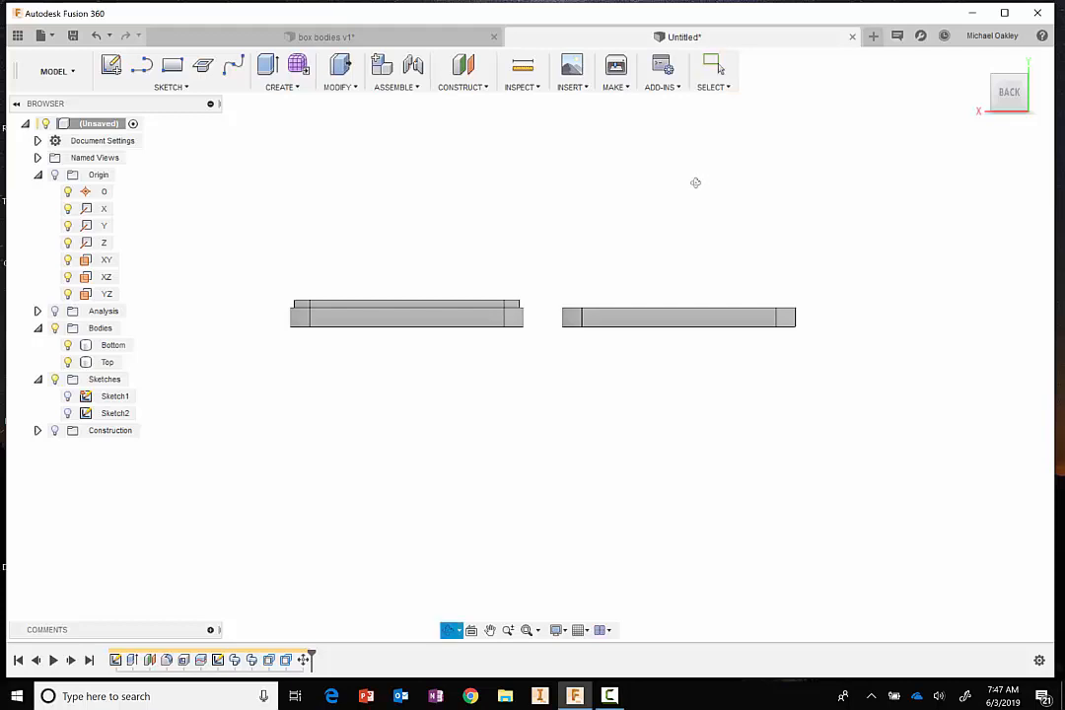
middle_click_drag(696, 182, 664, 214, "shift")
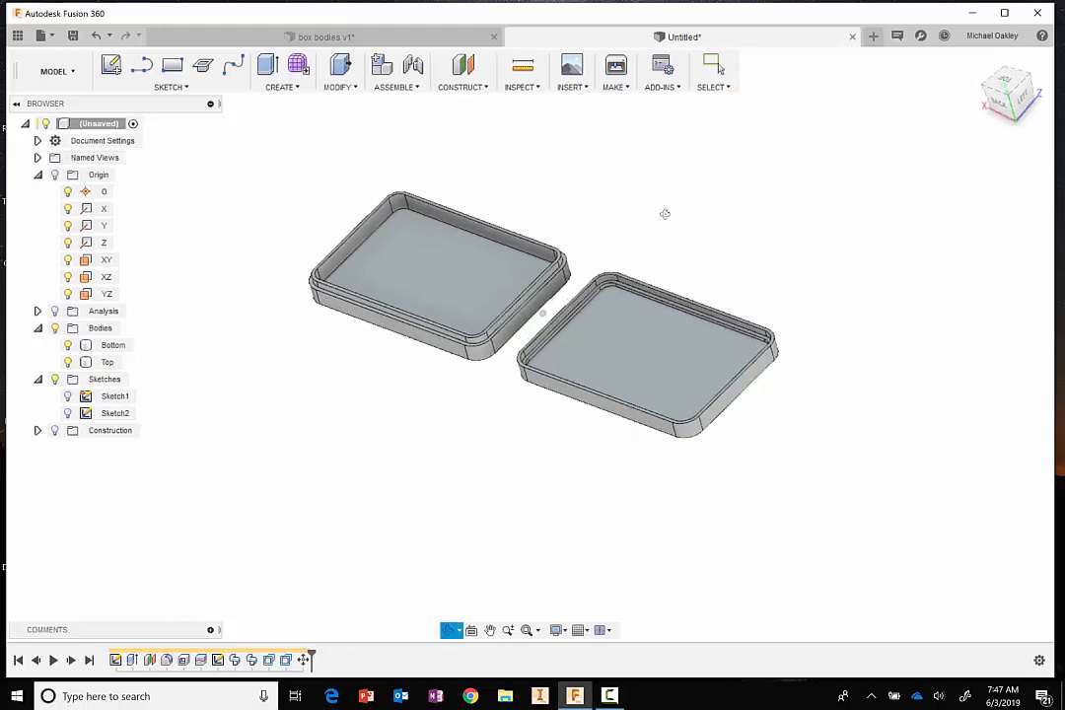